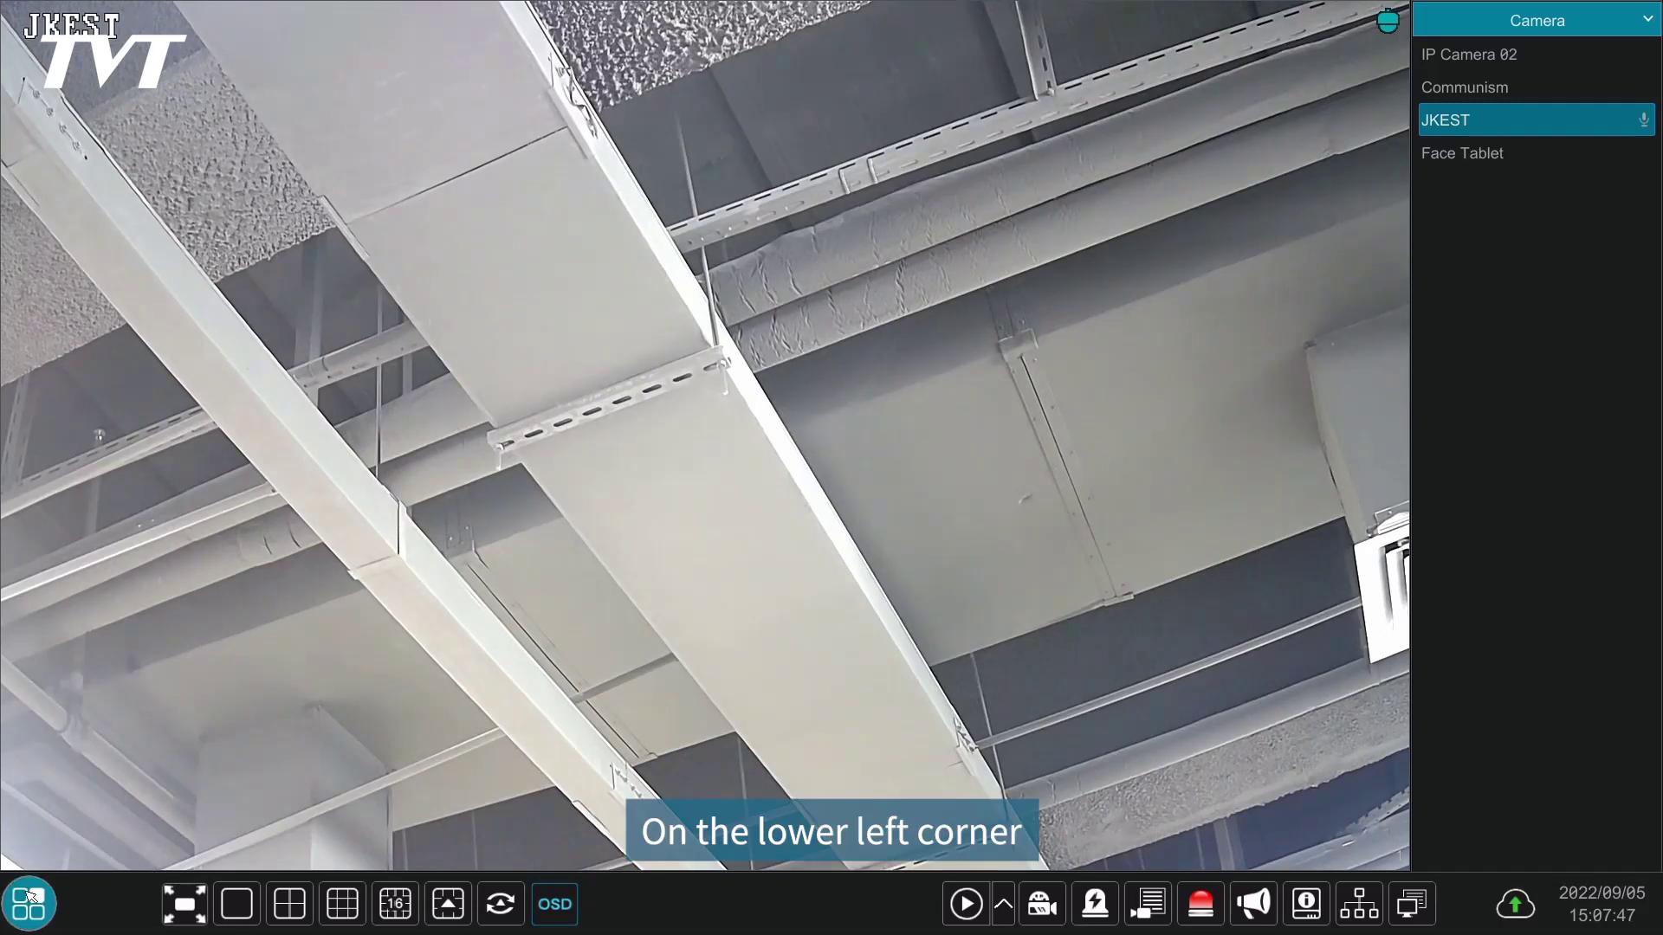
- Show Face Recognition Detection settings for camera JKEST and tick Enable Detection by IPC
{"action": "left_click", "coordinate": [38, 894]}
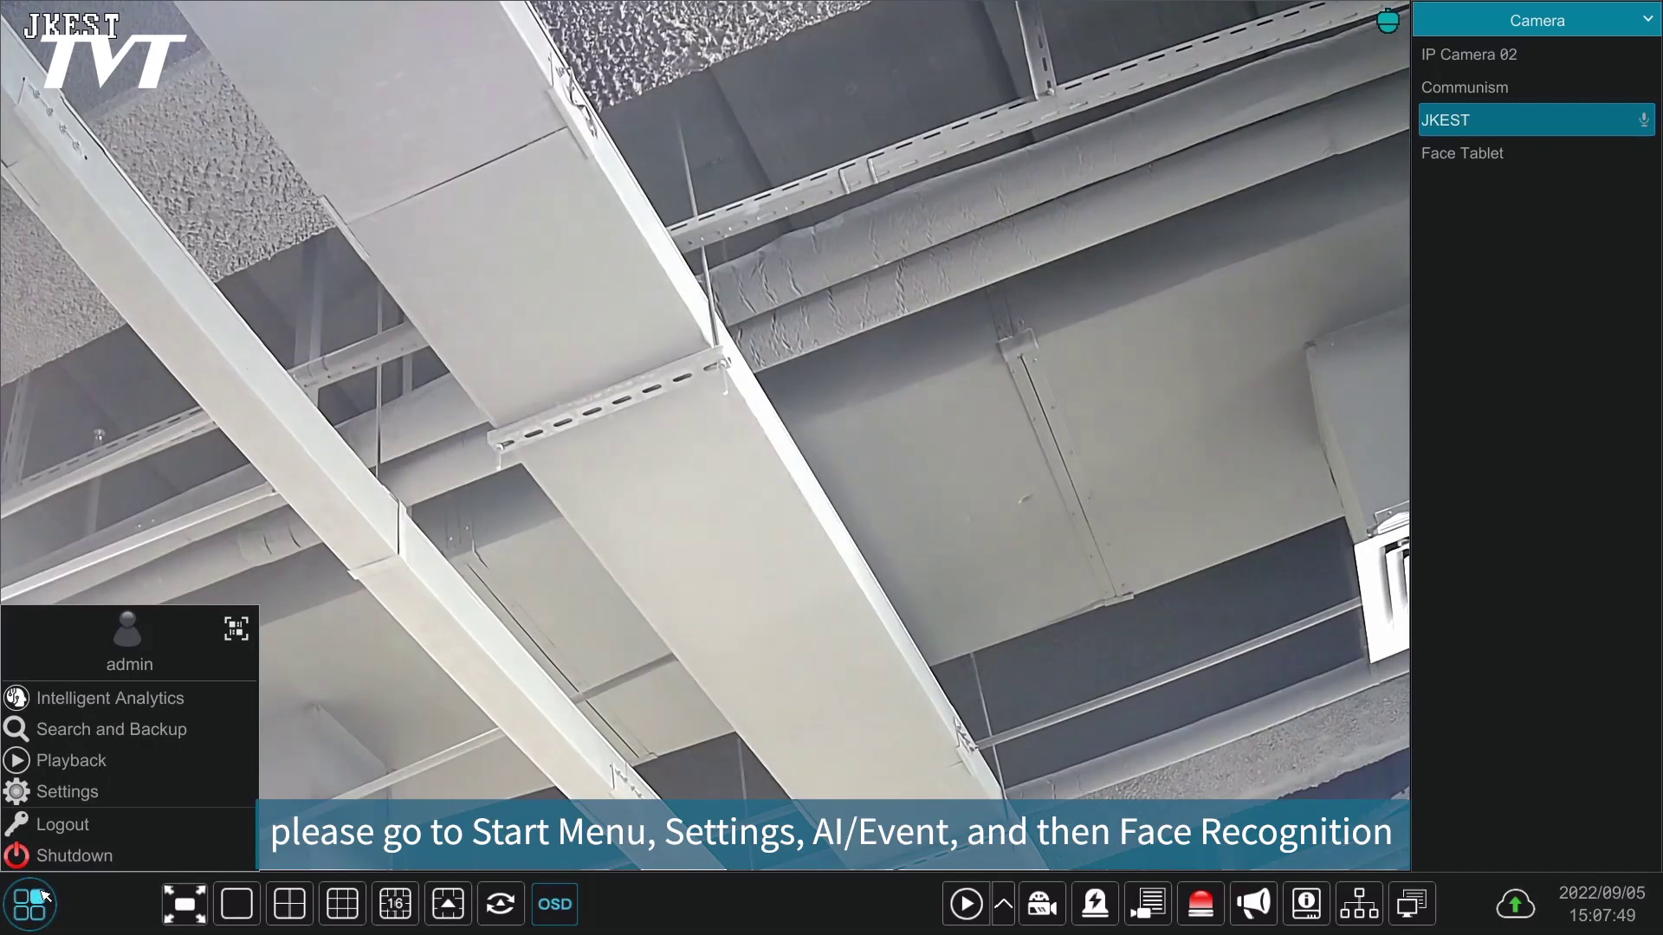
{"action": "left_click", "coordinate": [83, 795]}
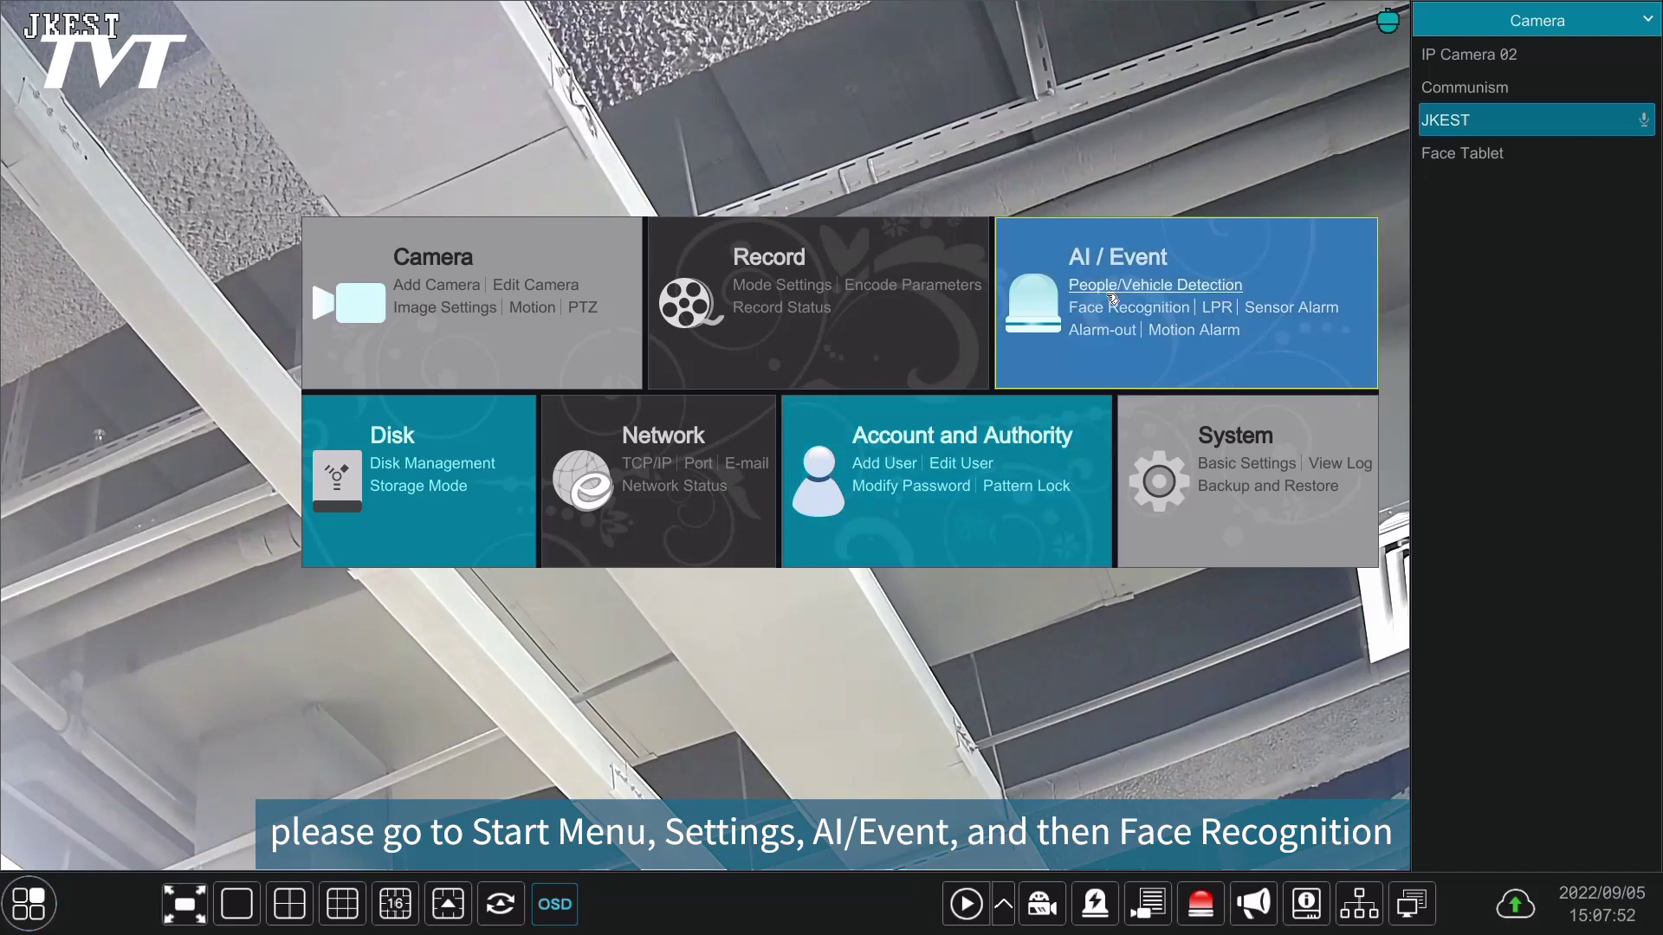
{"action": "left_click", "coordinate": [1124, 316]}
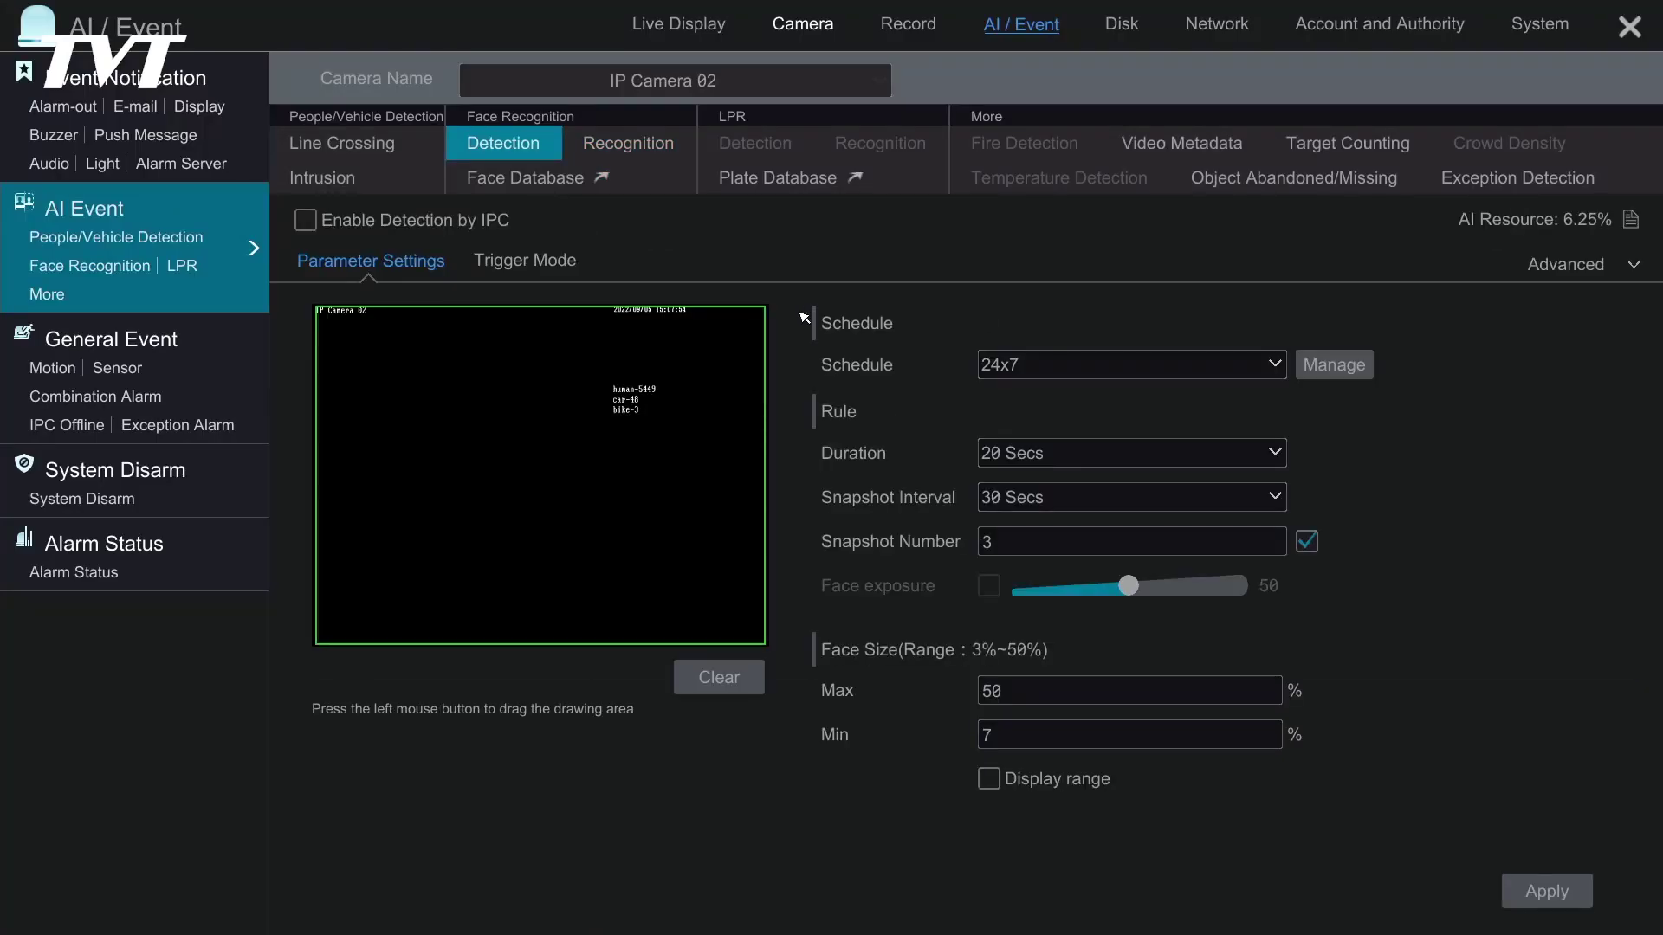
{"action": "left_click", "coordinate": [735, 92]}
{"action": "left_click", "coordinate": [571, 168]}
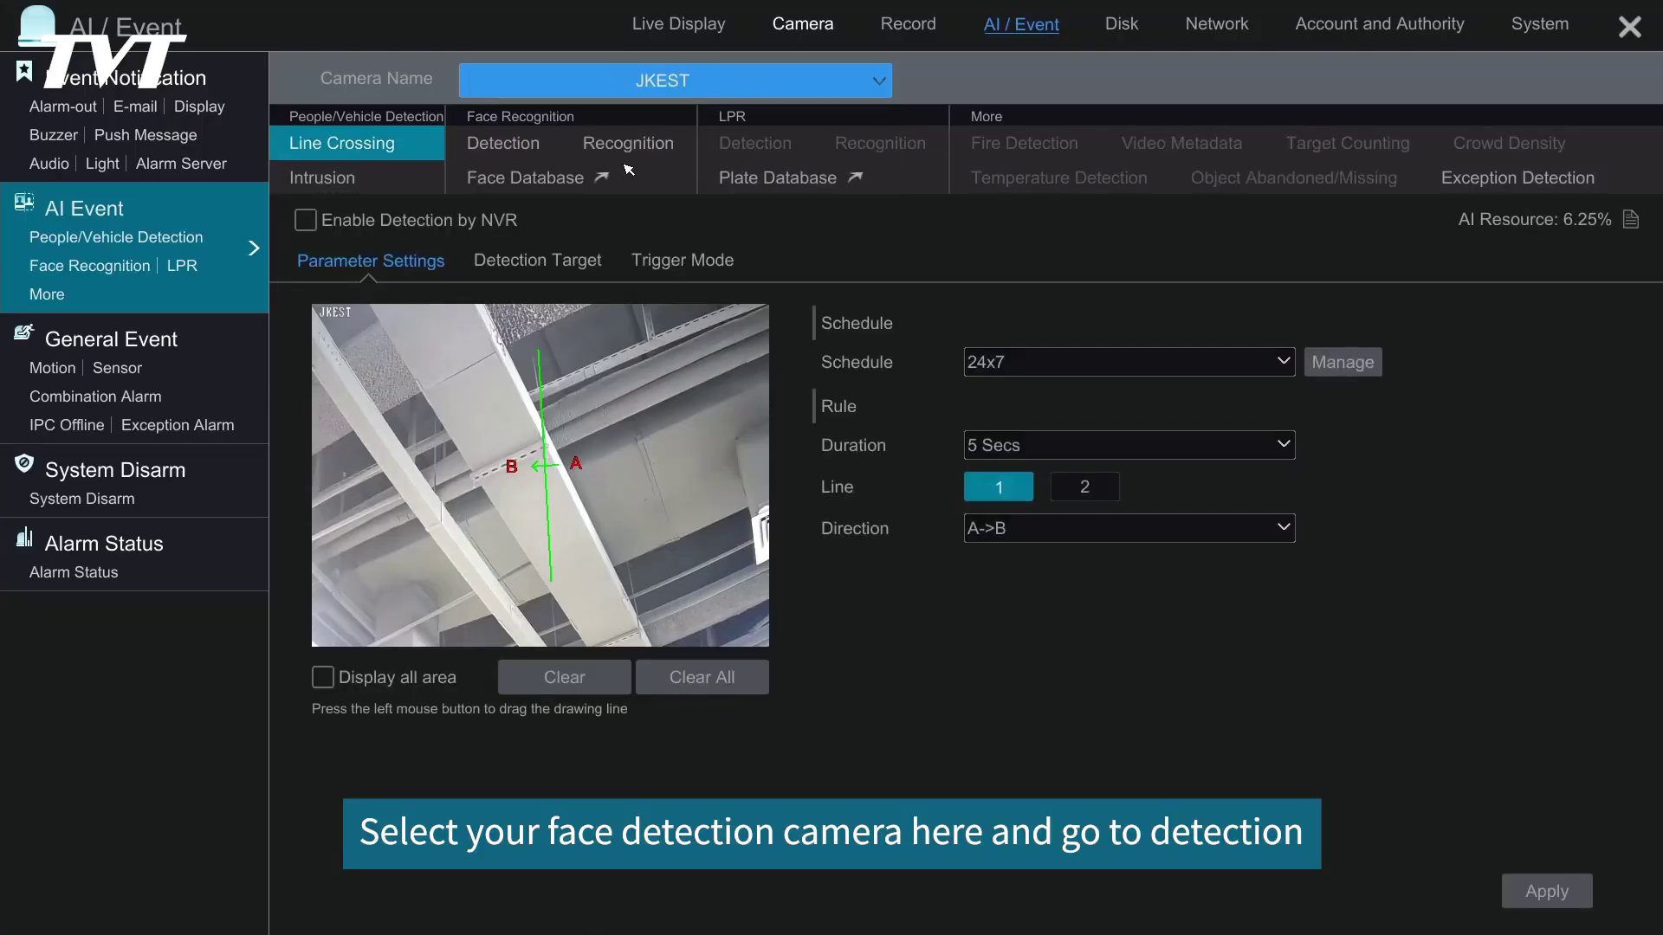
{"action": "left_click", "coordinate": [507, 145]}
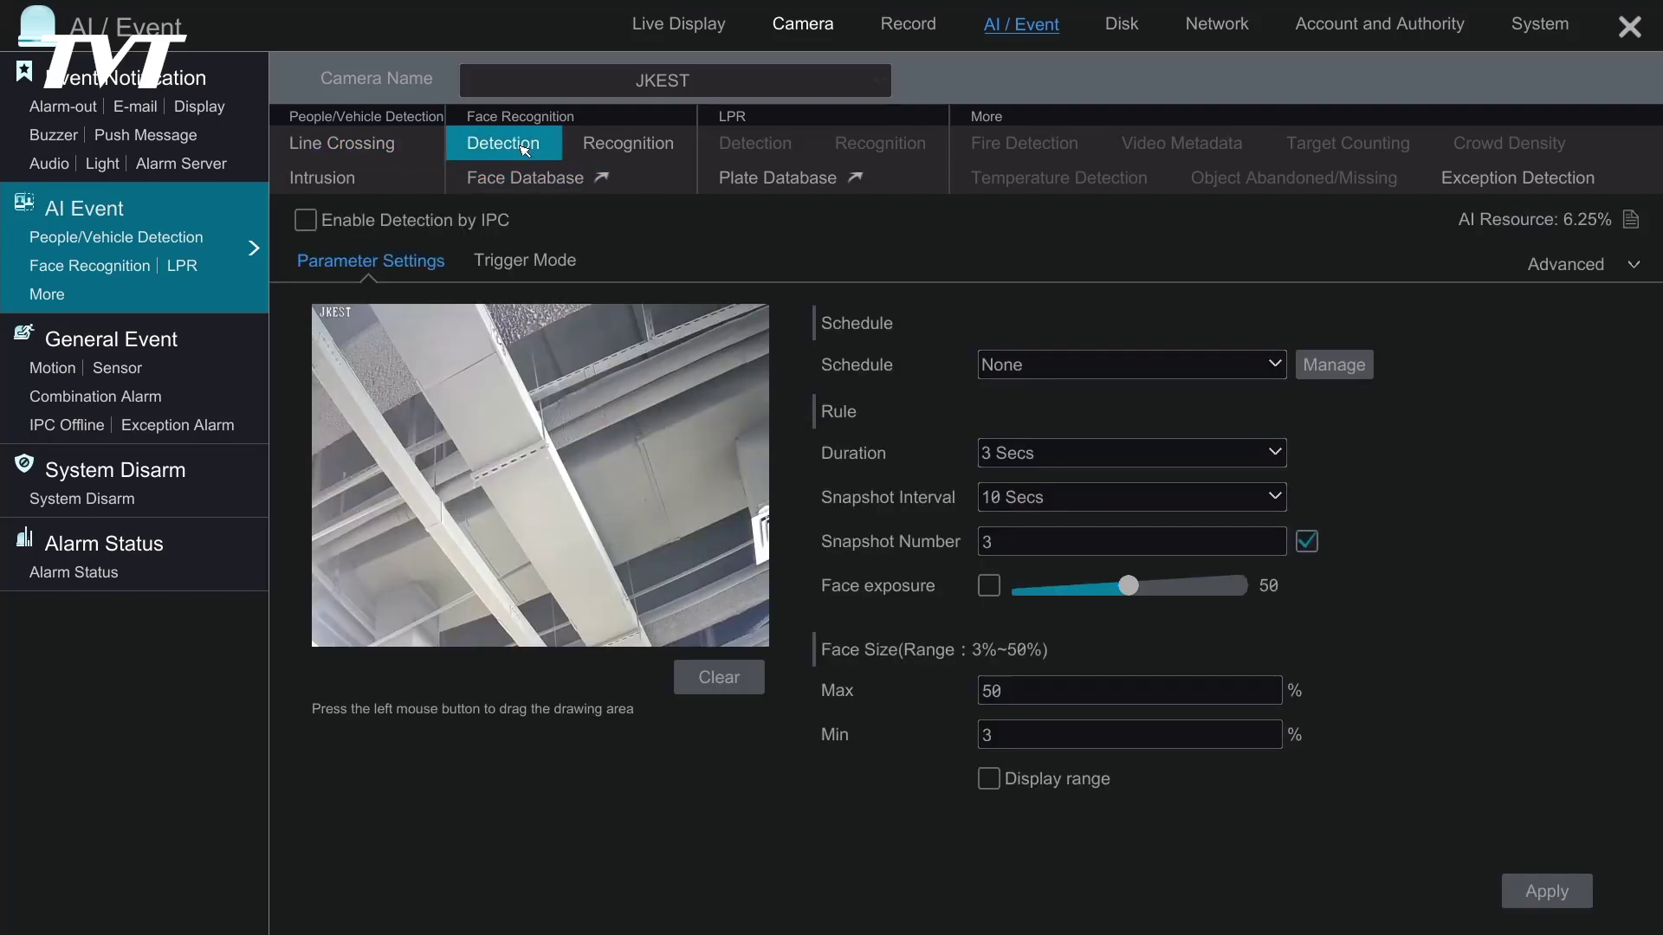
{"action": "left_click", "coordinate": [306, 222]}
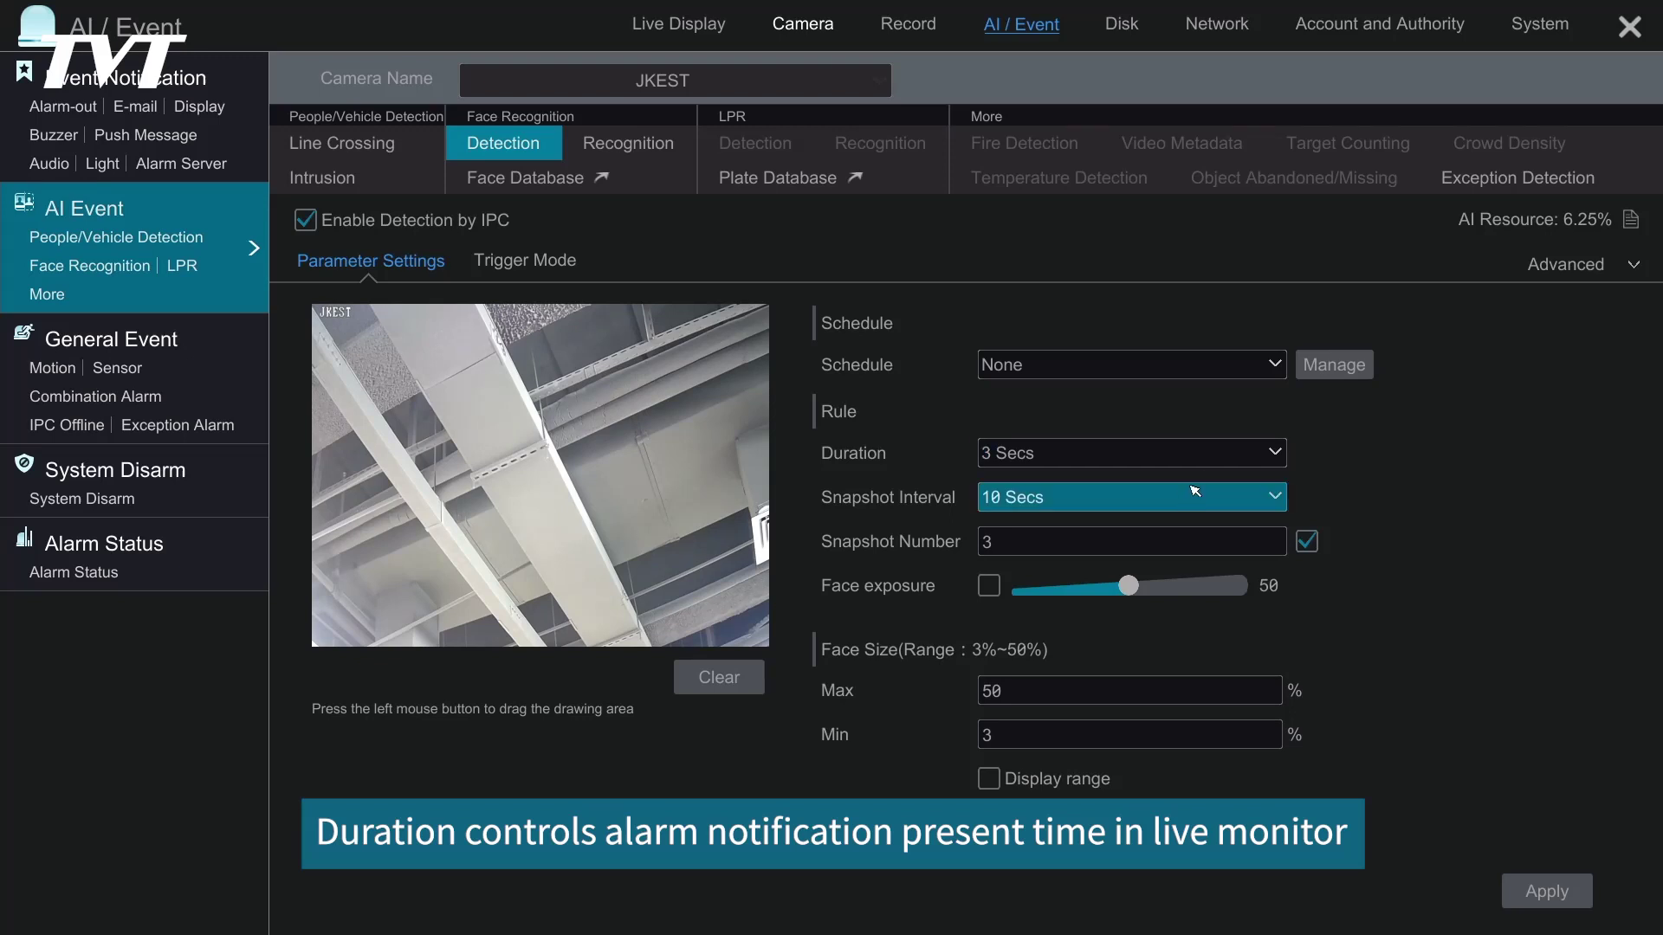
{"action": "left_click", "coordinate": [1204, 459]}
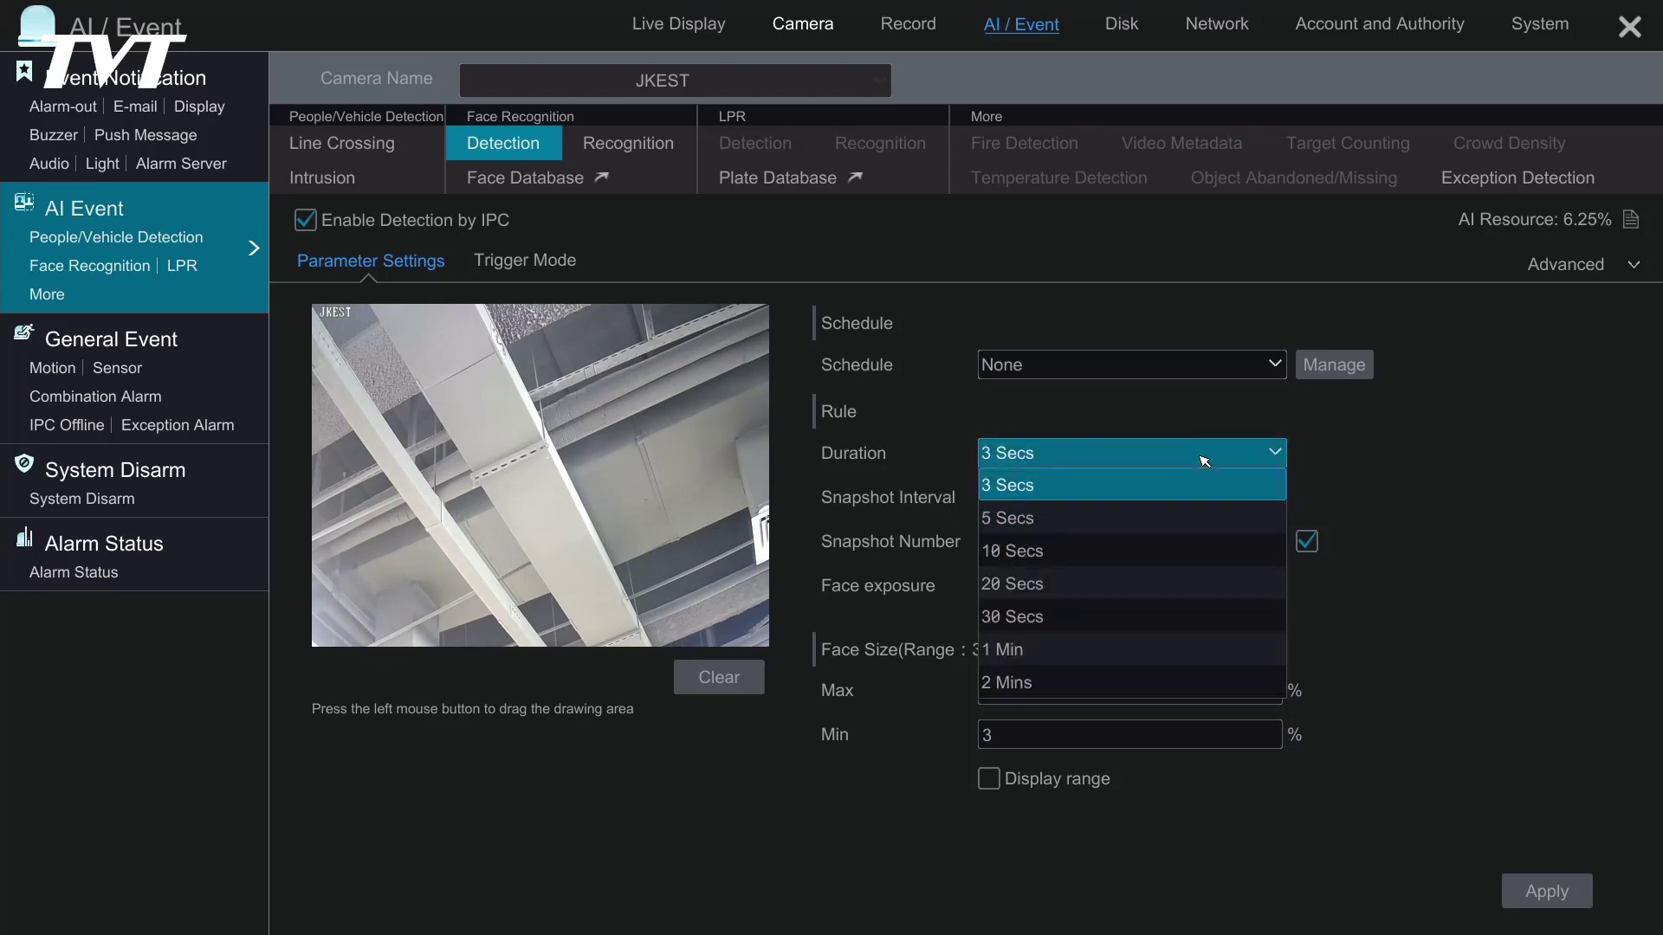
{"action": "left_click", "coordinate": [1204, 461]}
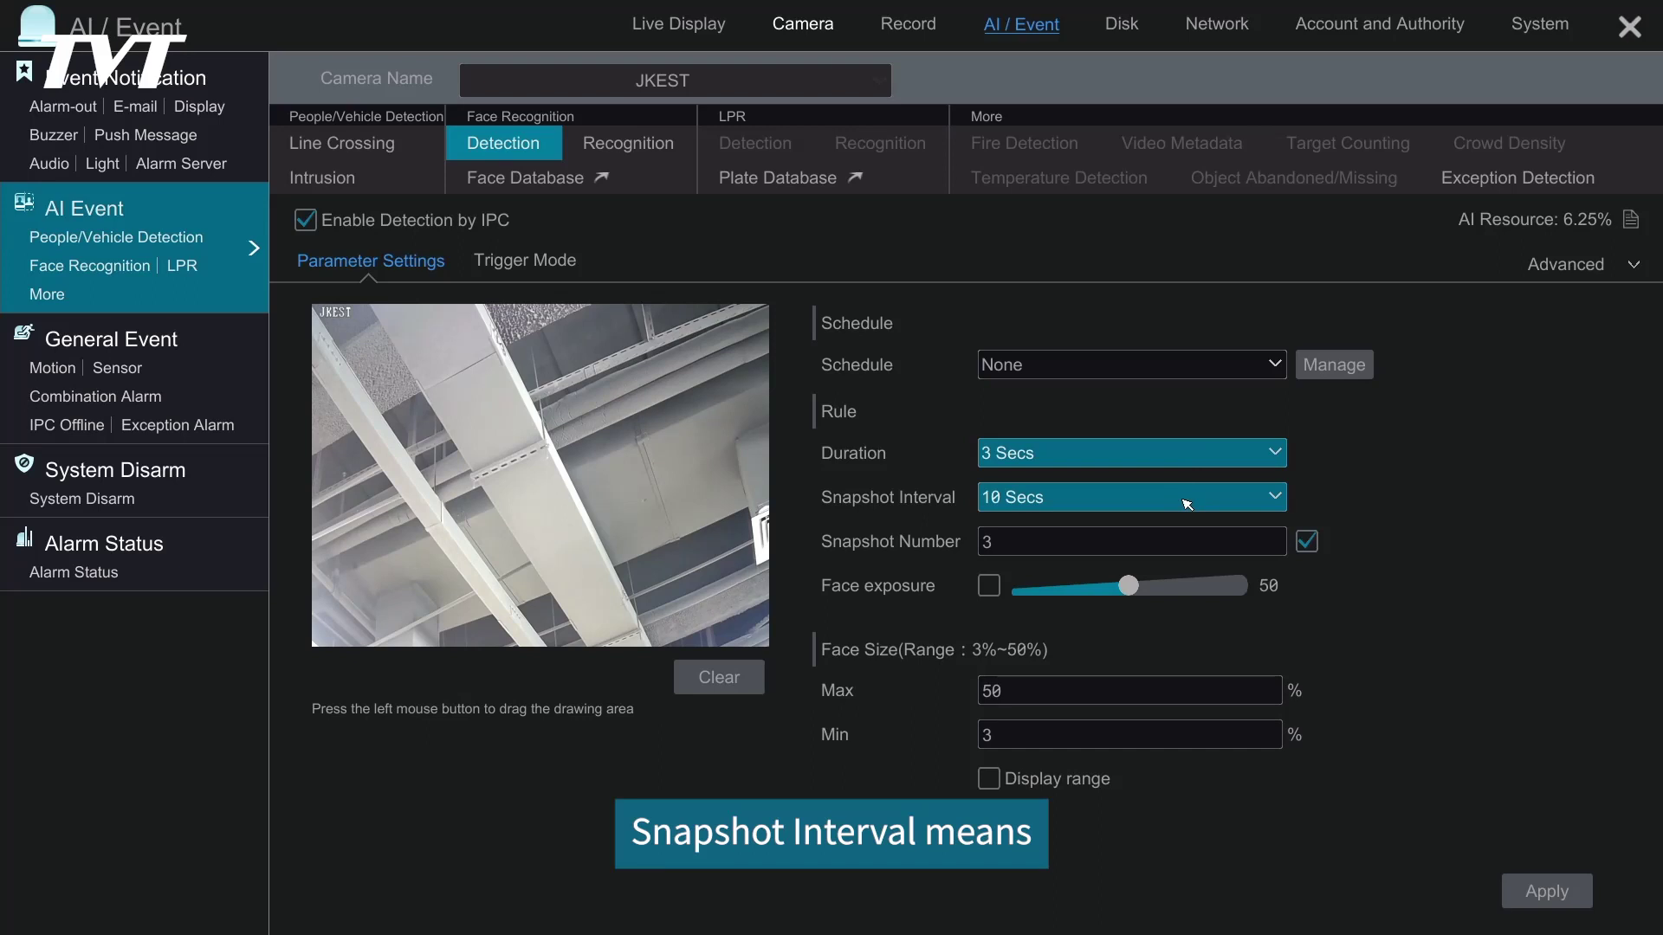
{"action": "left_click", "coordinate": [1187, 498]}
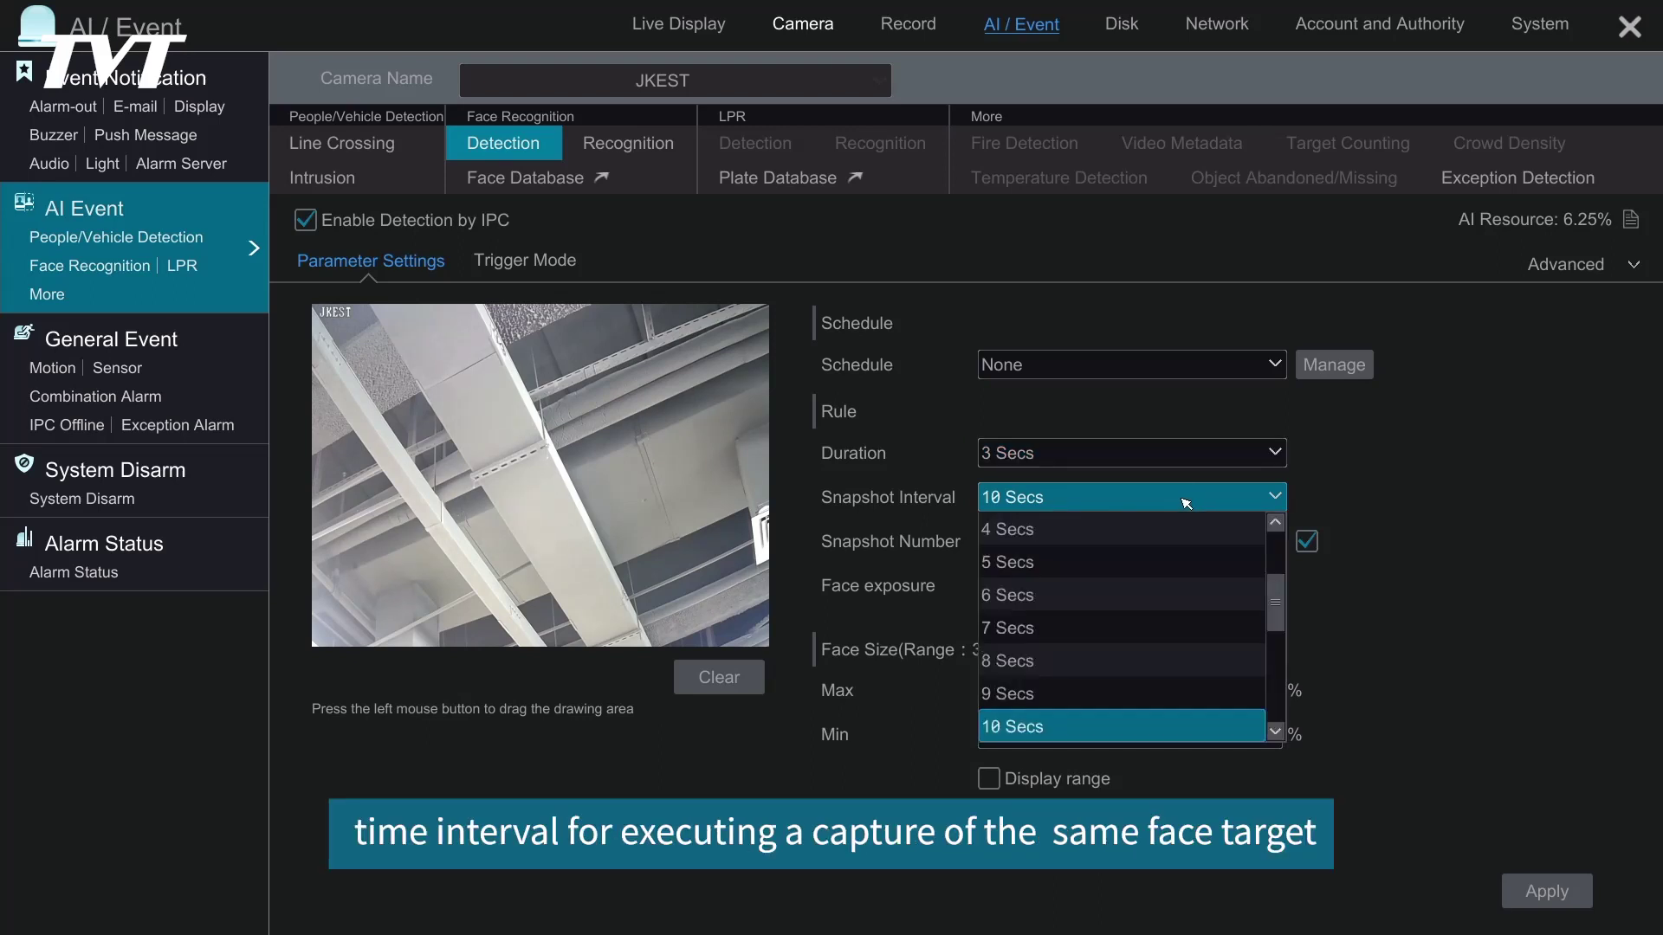
{"action": "scroll", "coordinate": [1221, 632], "scroll_direction": "down", "scroll_amount": 5}
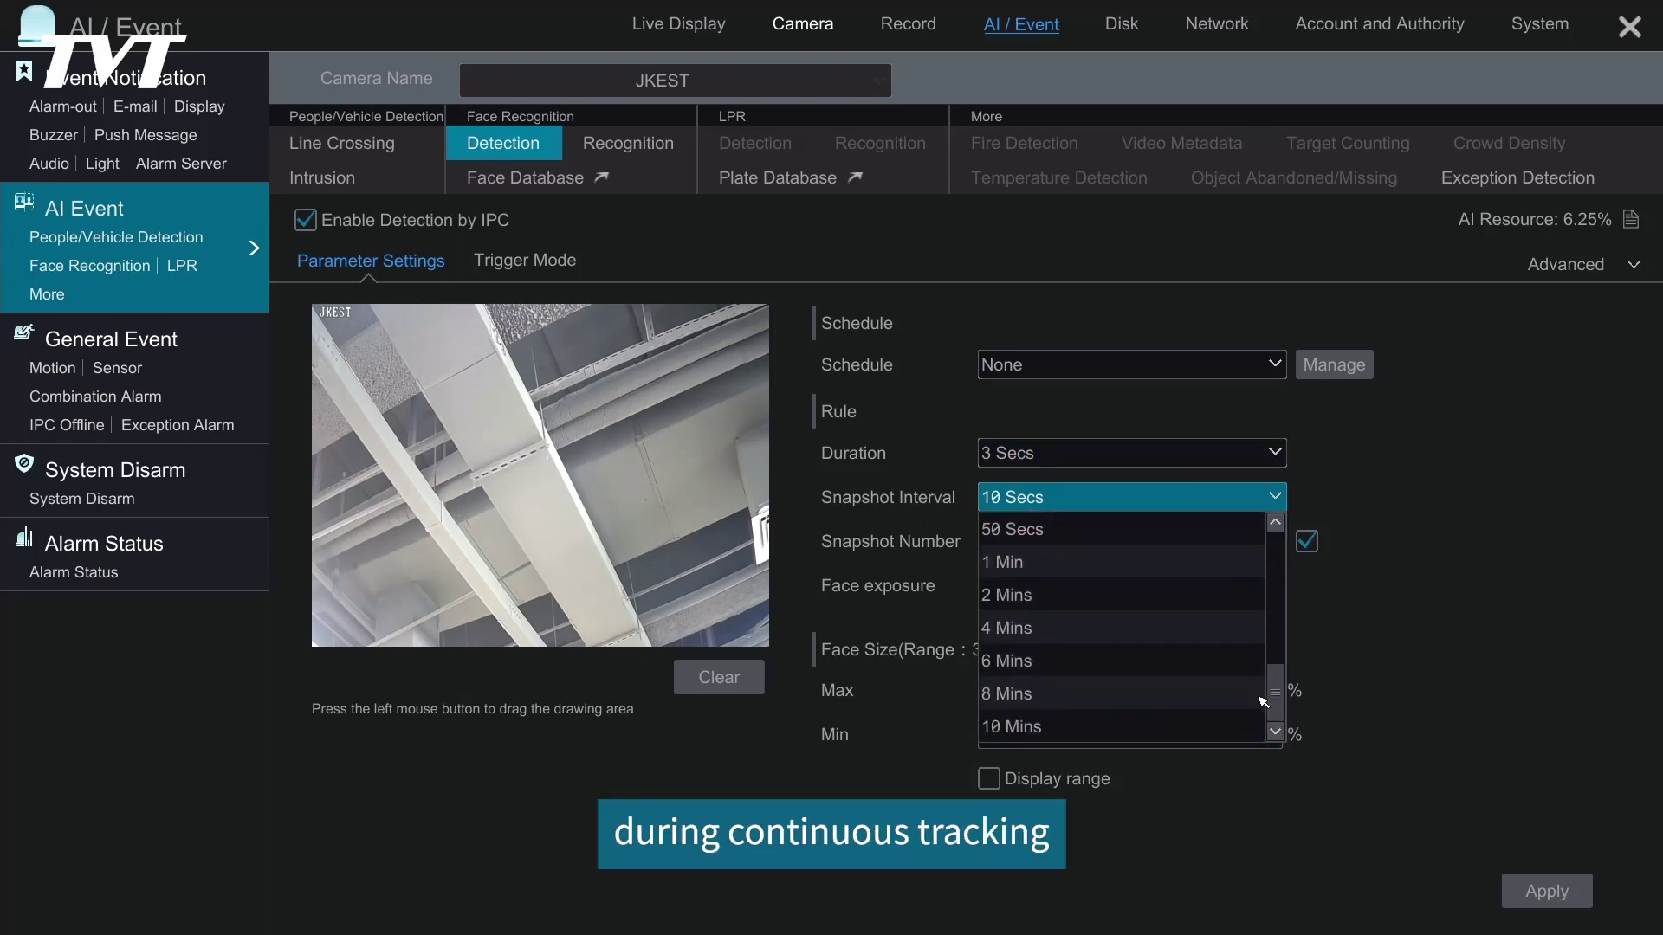
{"action": "scroll", "coordinate": [1263, 701], "scroll_direction": "up", "scroll_amount": 5}
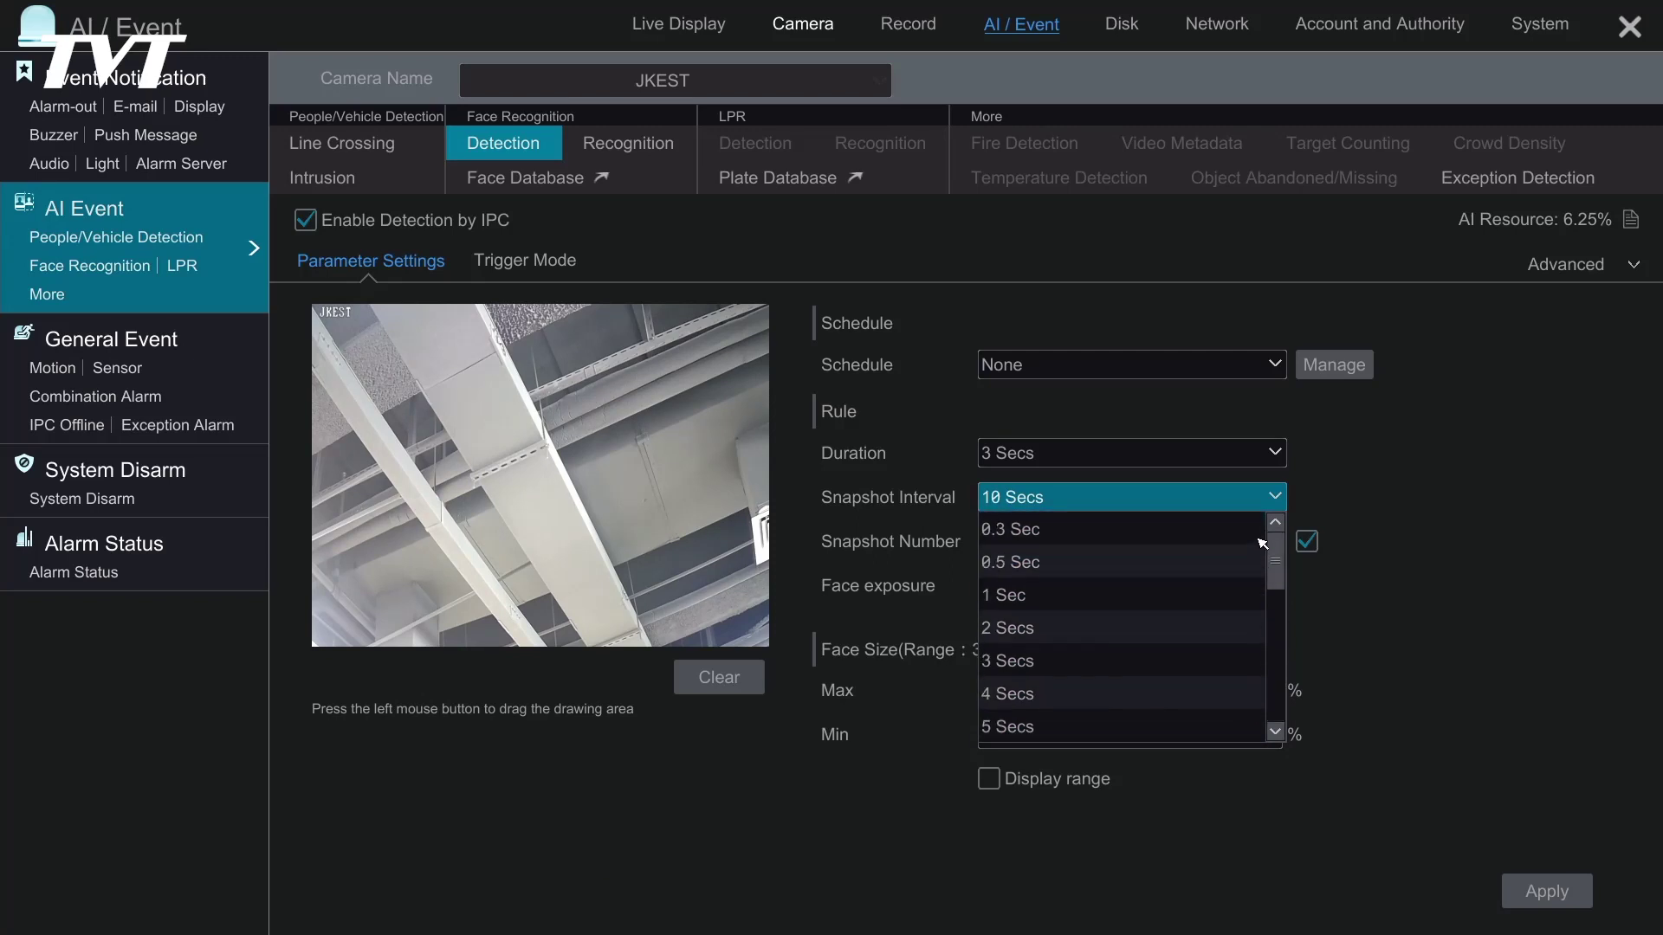
{"action": "left_click", "coordinate": [1121, 498]}
{"action": "left_click", "coordinate": [1169, 554]}
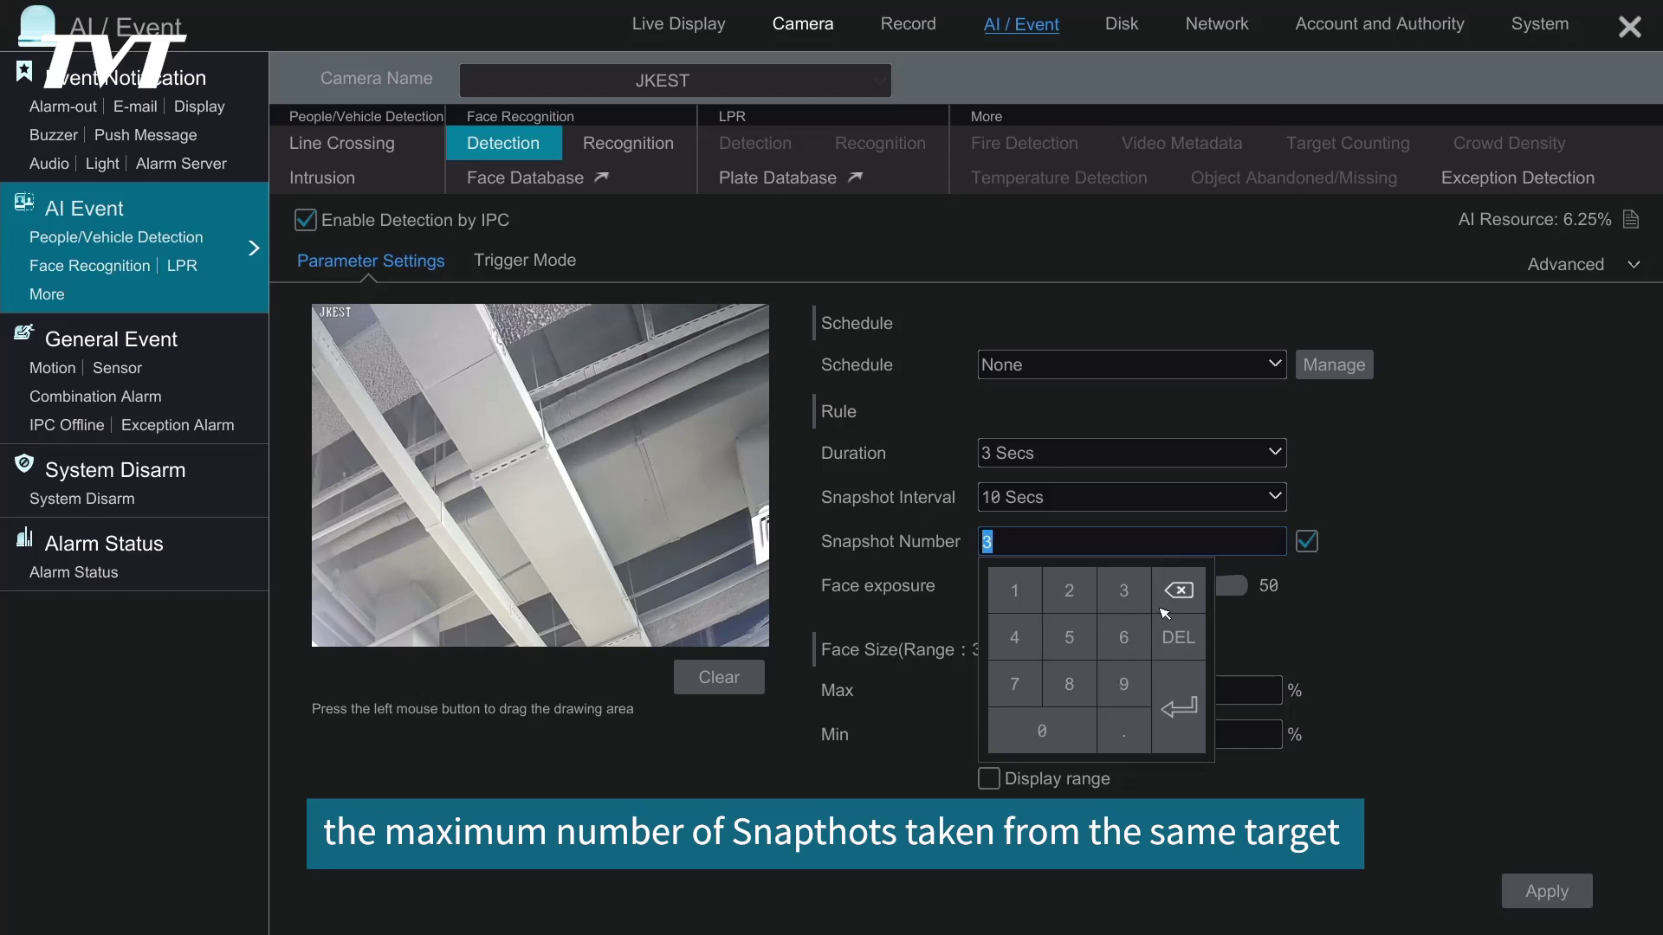
{"action": "left_click", "coordinate": [1181, 700]}
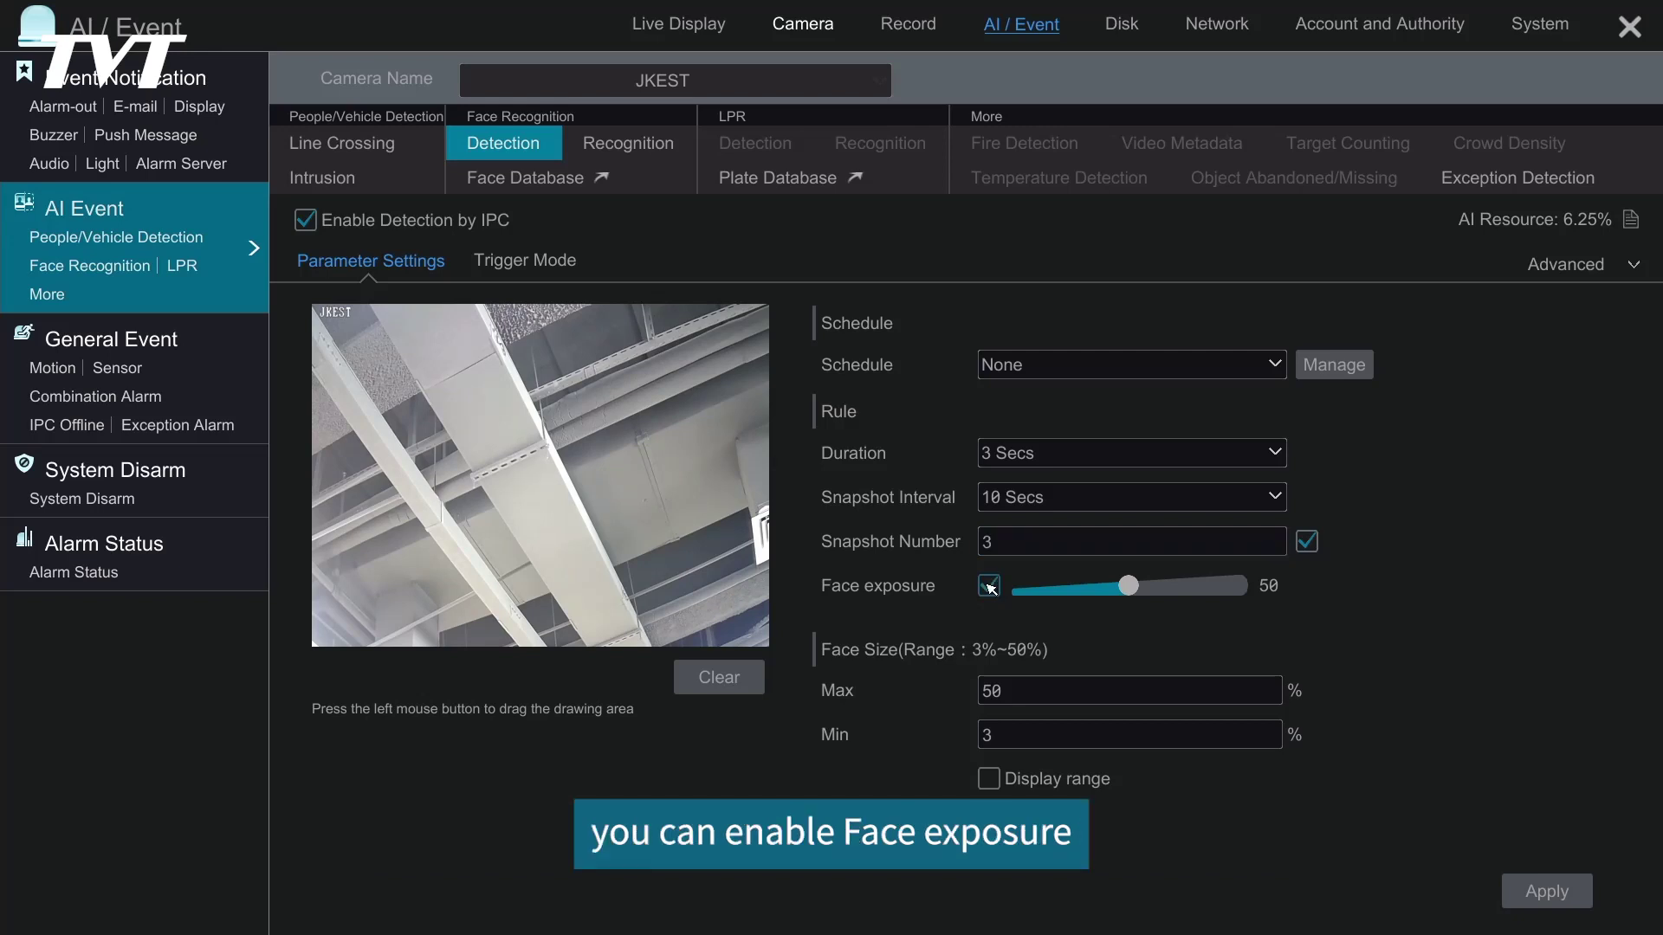
{"action": "left_click", "coordinate": [989, 586]}
{"action": "mouse_move", "coordinate": [1128, 588]}
{"action": "left_mouse_down"}
{"action": "mouse_move", "coordinate": [1189, 588]}
{"action": "mouse_move", "coordinate": [1129, 593]}
{"action": "left_mouse_up"}
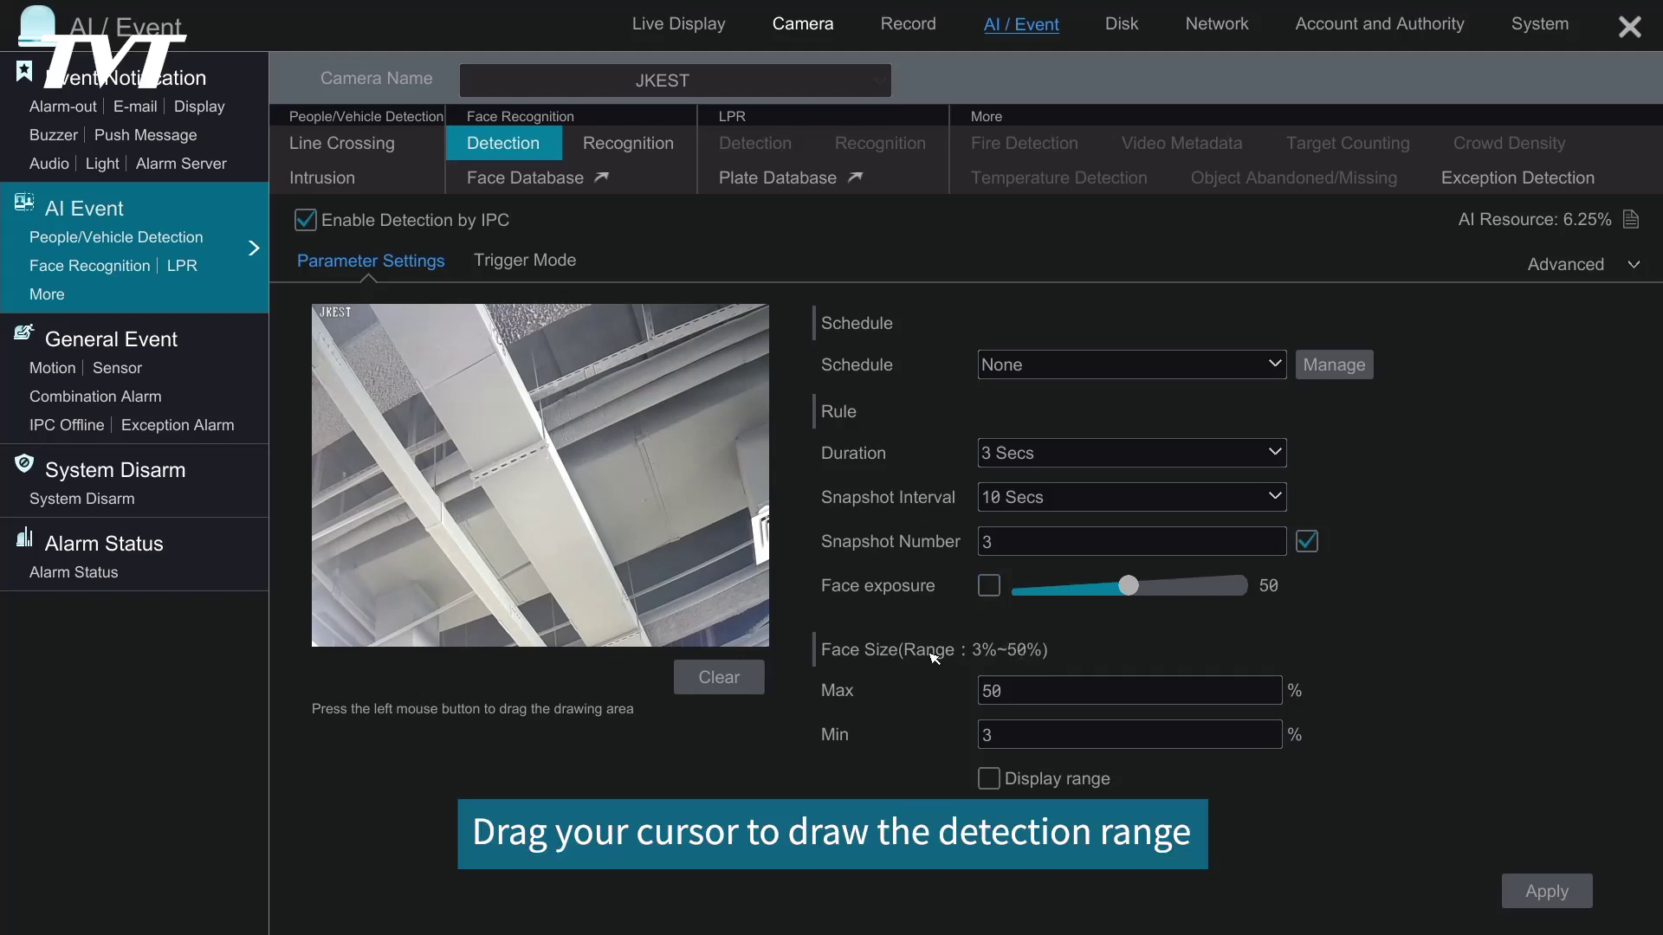
- Draw the detection area over the whole JKEST preview and set minimum face size to 5%, maximum 50%
{"action": "left_click_drag", "start_coordinate": [315, 306], "coordinate": [768, 645]}
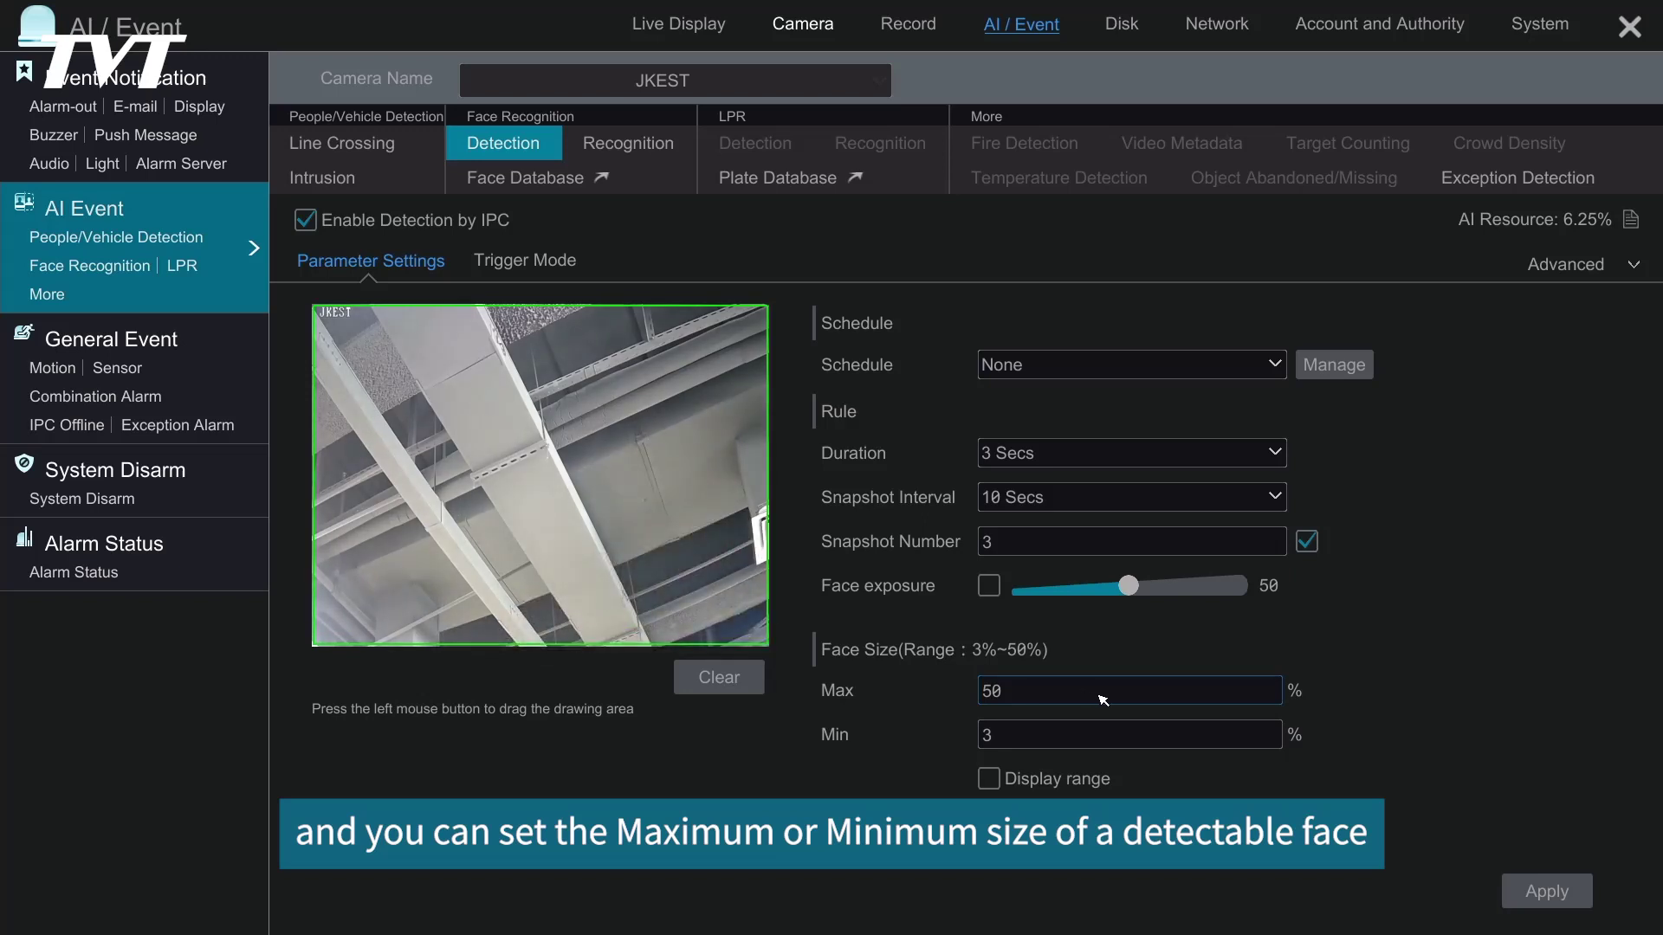
{"action": "left_click", "coordinate": [1098, 743]}
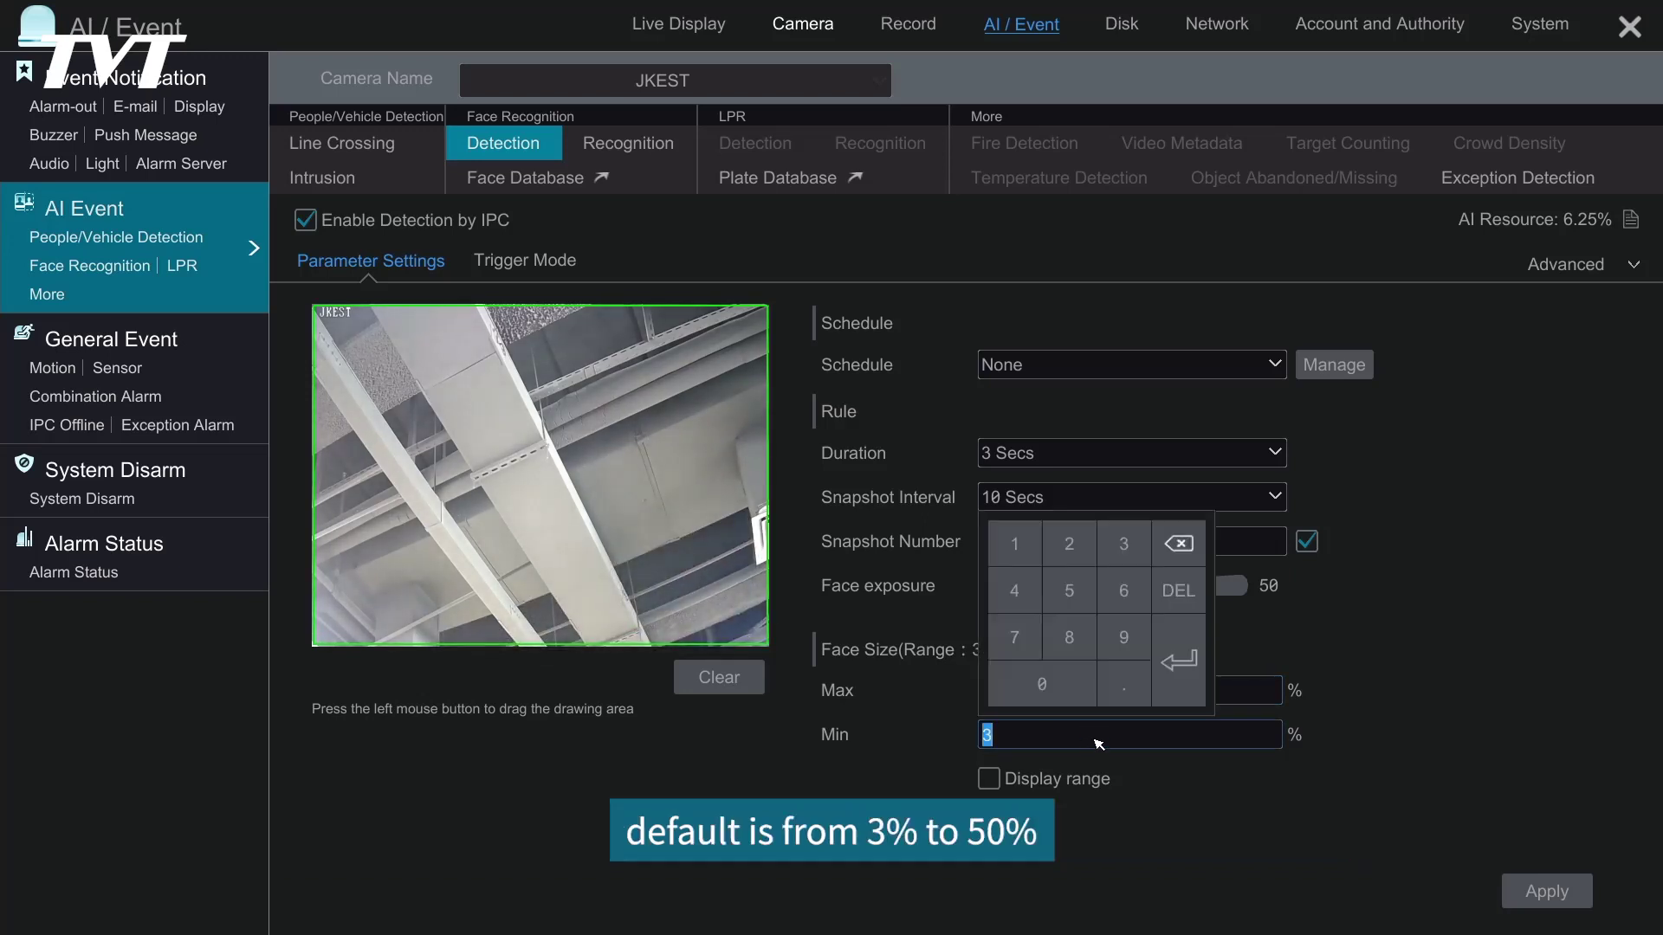
{"action": "left_click", "coordinate": [1242, 692]}
{"action": "left_click", "coordinate": [1242, 693]}
{"action": "left_click", "coordinate": [1239, 658]}
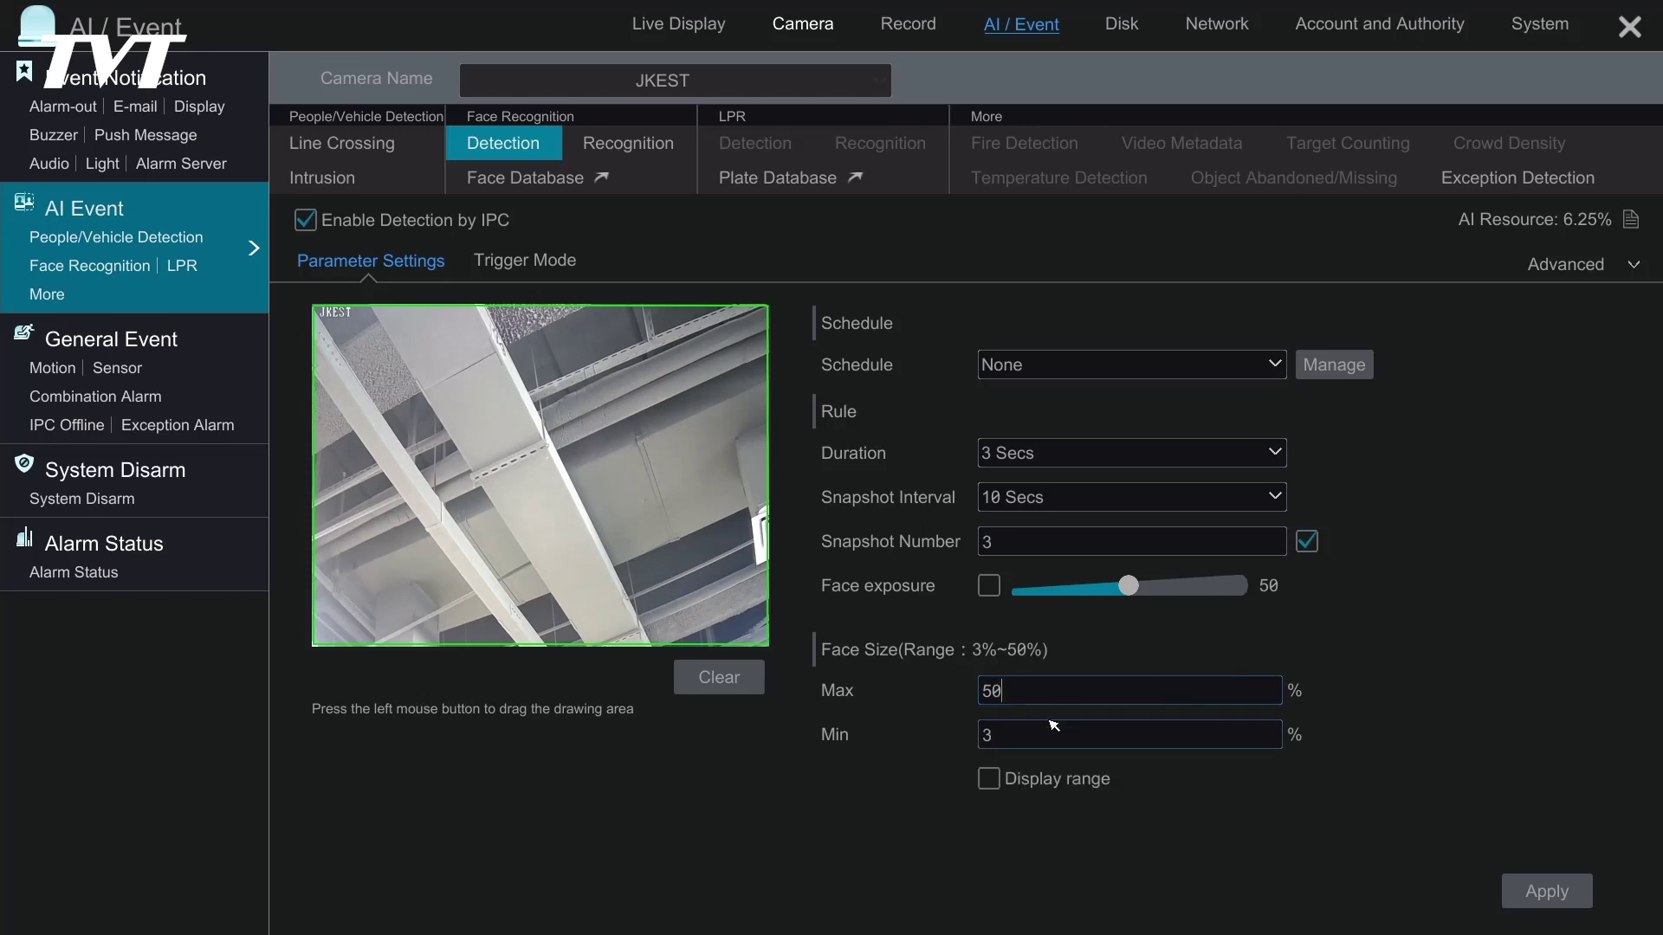
{"action": "left_click", "coordinate": [996, 782]}
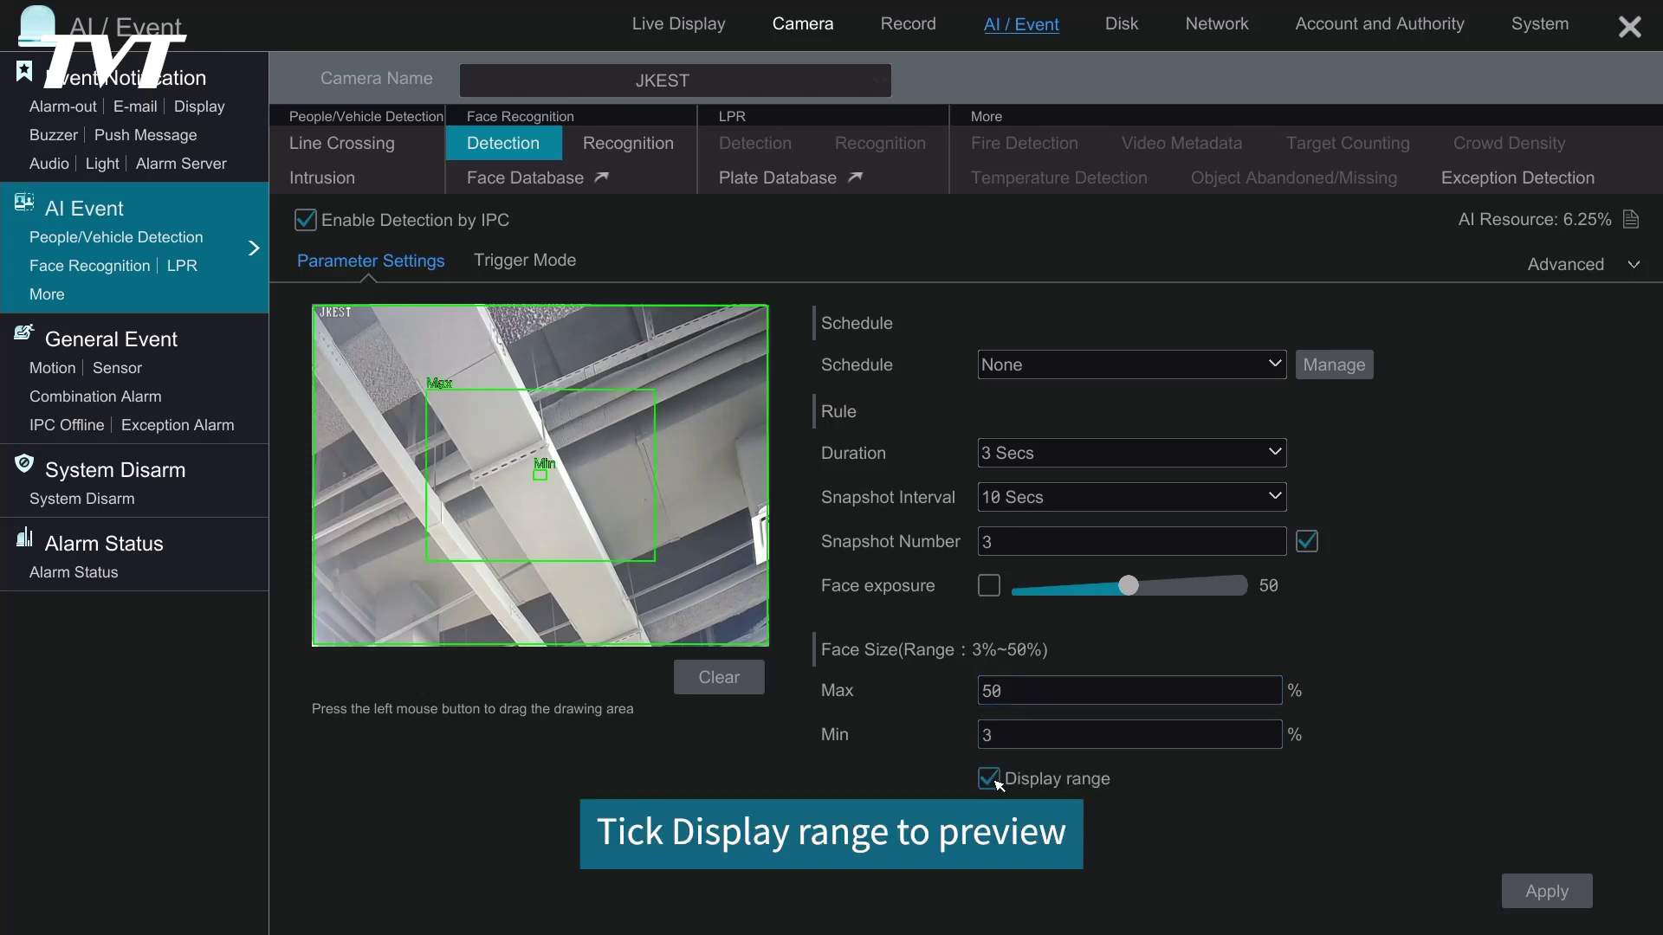
{"action": "left_click", "coordinate": [1085, 736]}
{"action": "left_click", "coordinate": [1098, 598]}
{"action": "left_click", "coordinate": [1161, 693]}
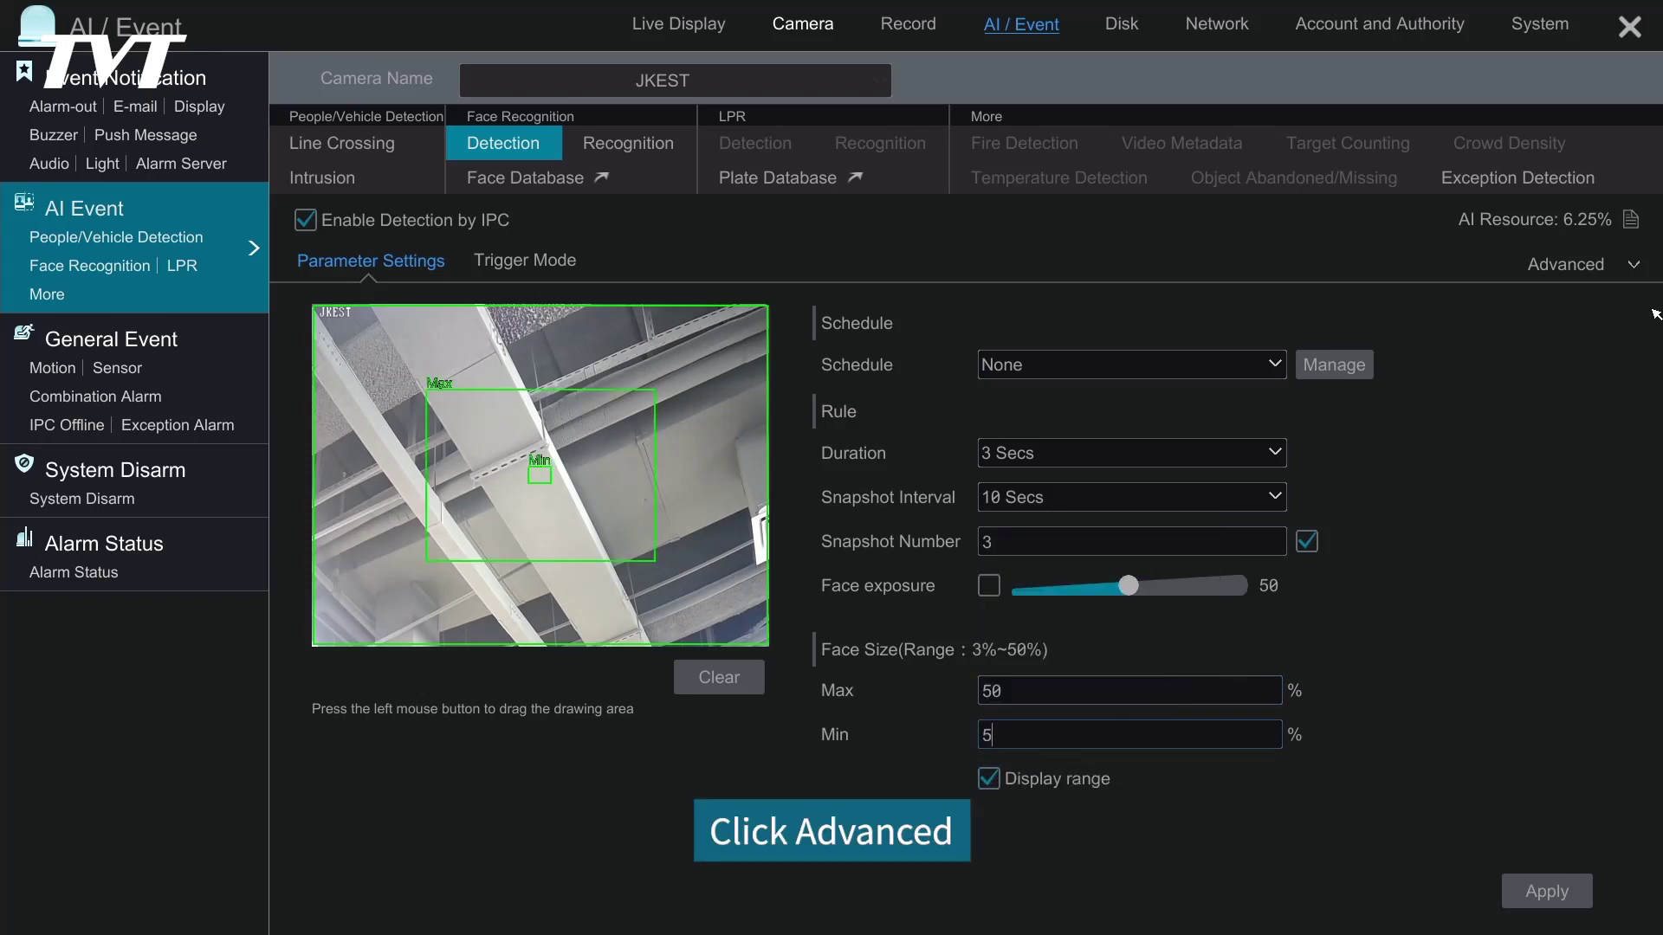
- Set the face detection schedule to 24x7 without SD card picture storage, and apply
{"action": "left_click", "coordinate": [1633, 265]}
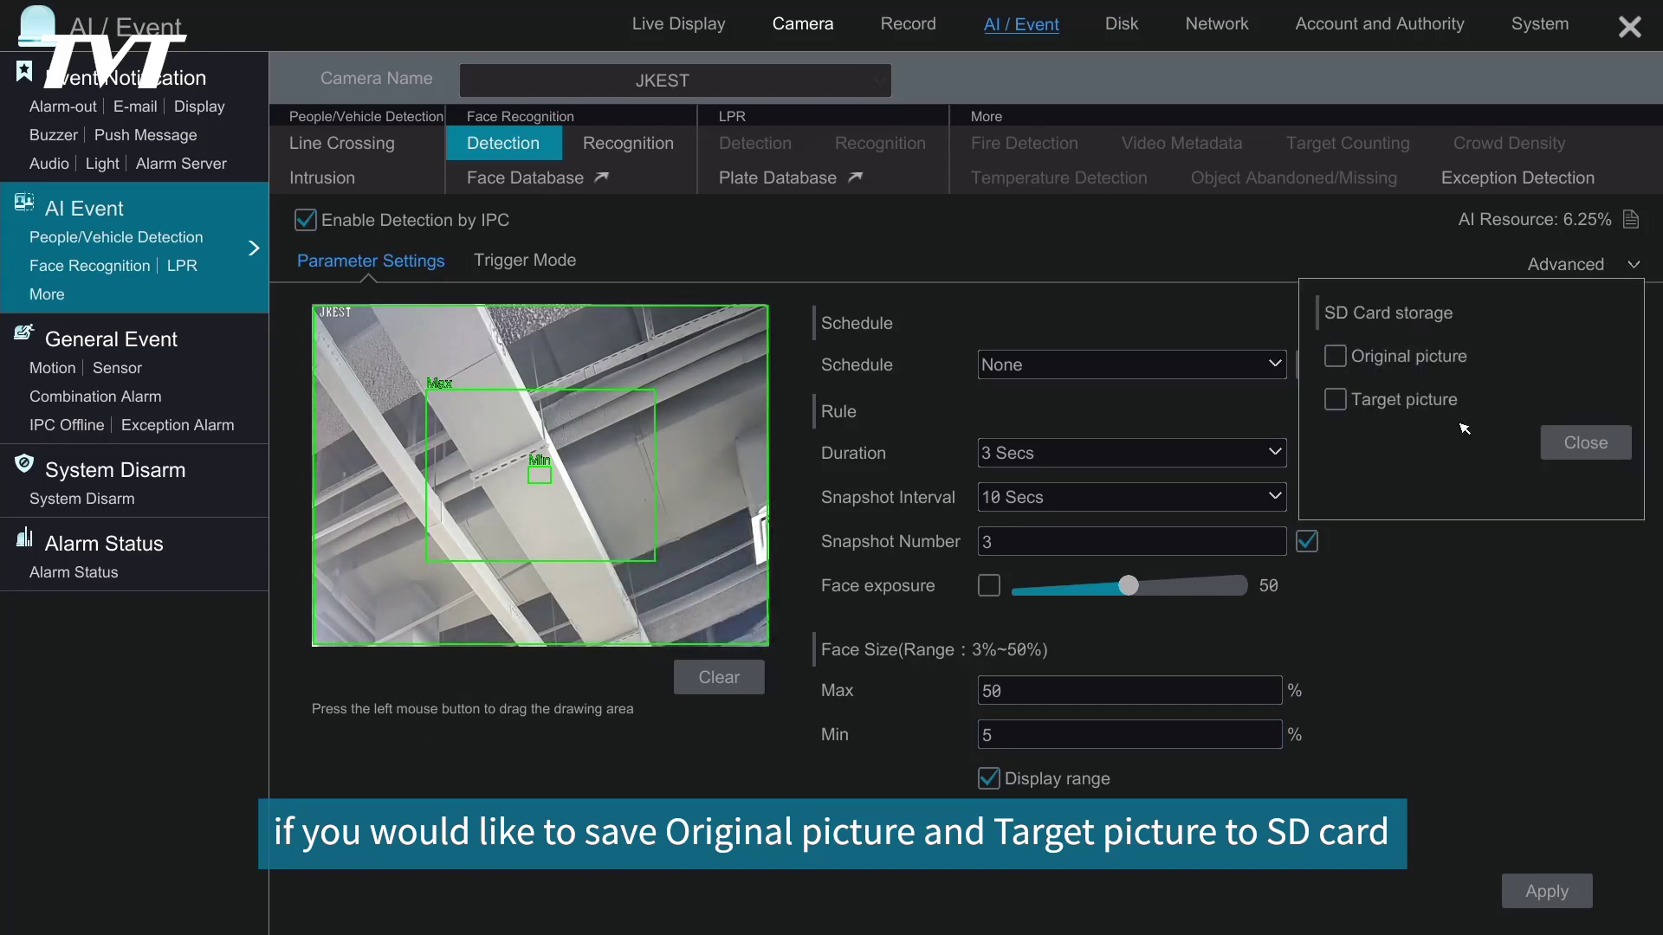
{"action": "left_click", "coordinate": [1585, 442]}
{"action": "left_click", "coordinate": [1270, 365]}
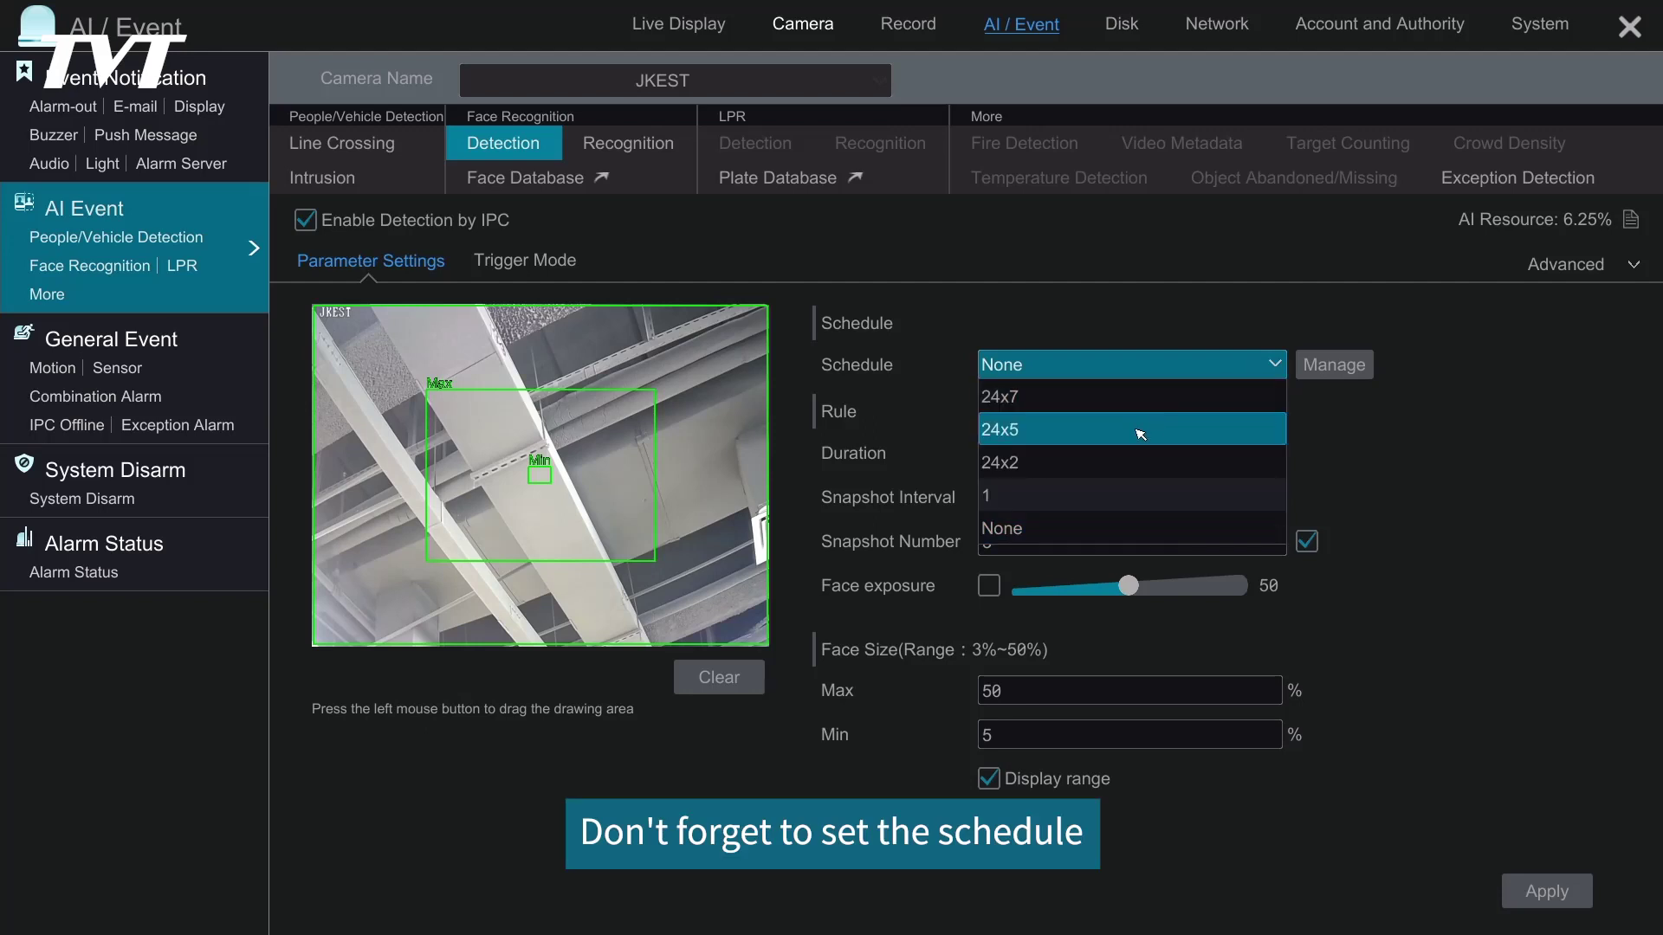
{"action": "left_click", "coordinate": [1122, 391]}
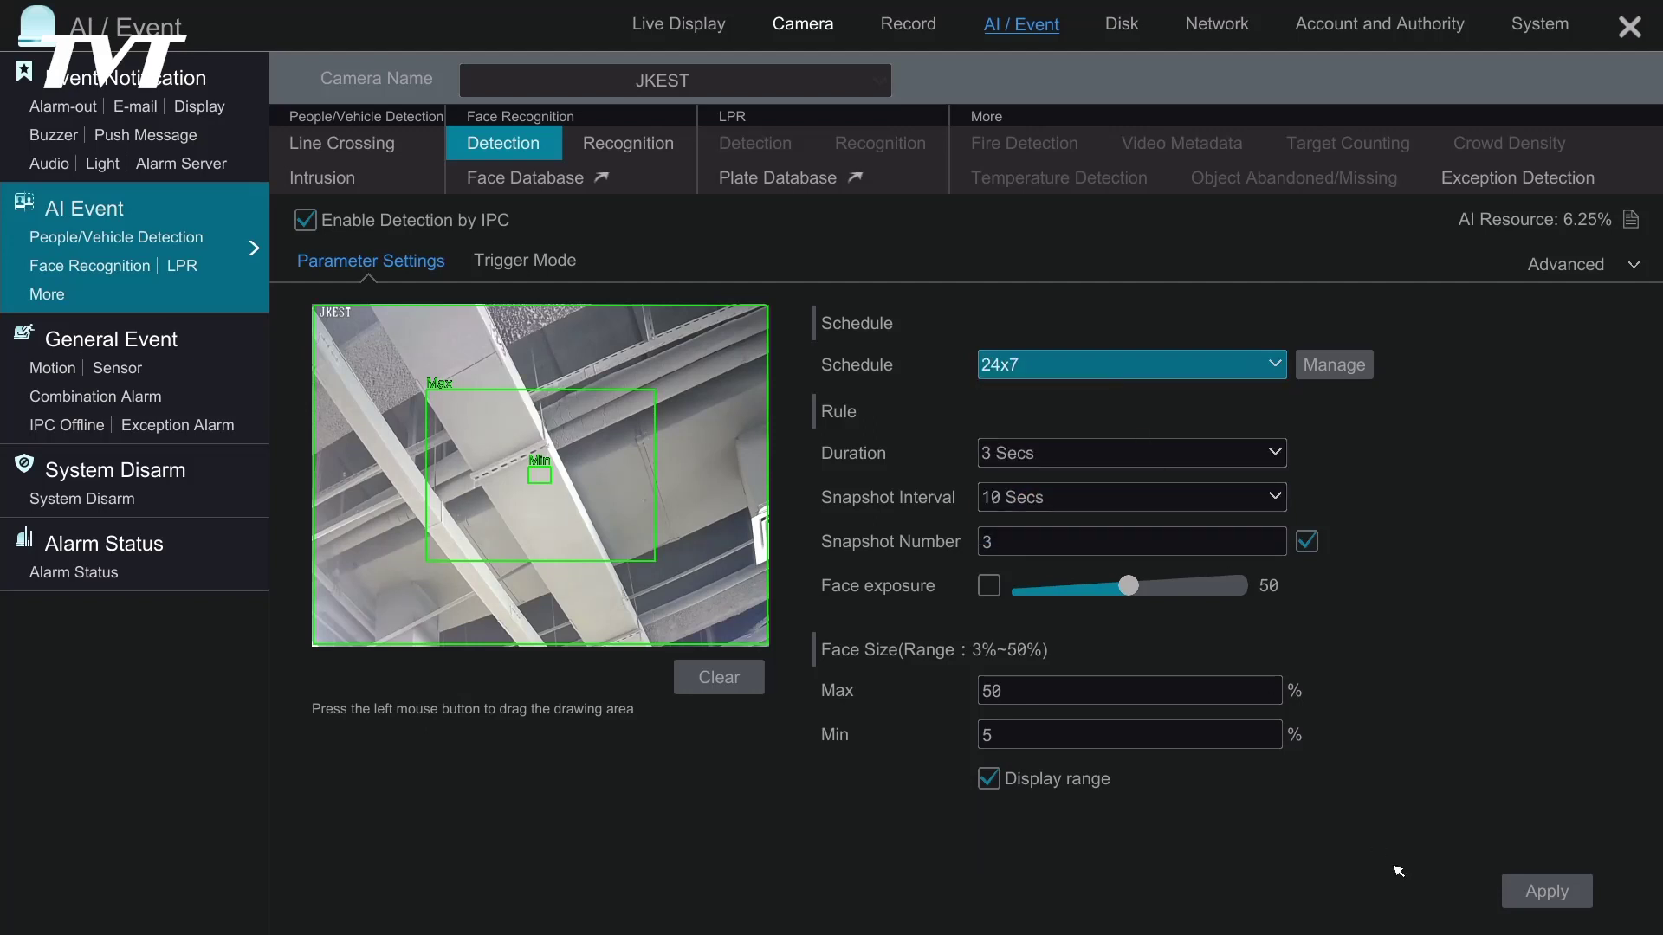
{"action": "left_click", "coordinate": [1537, 901]}
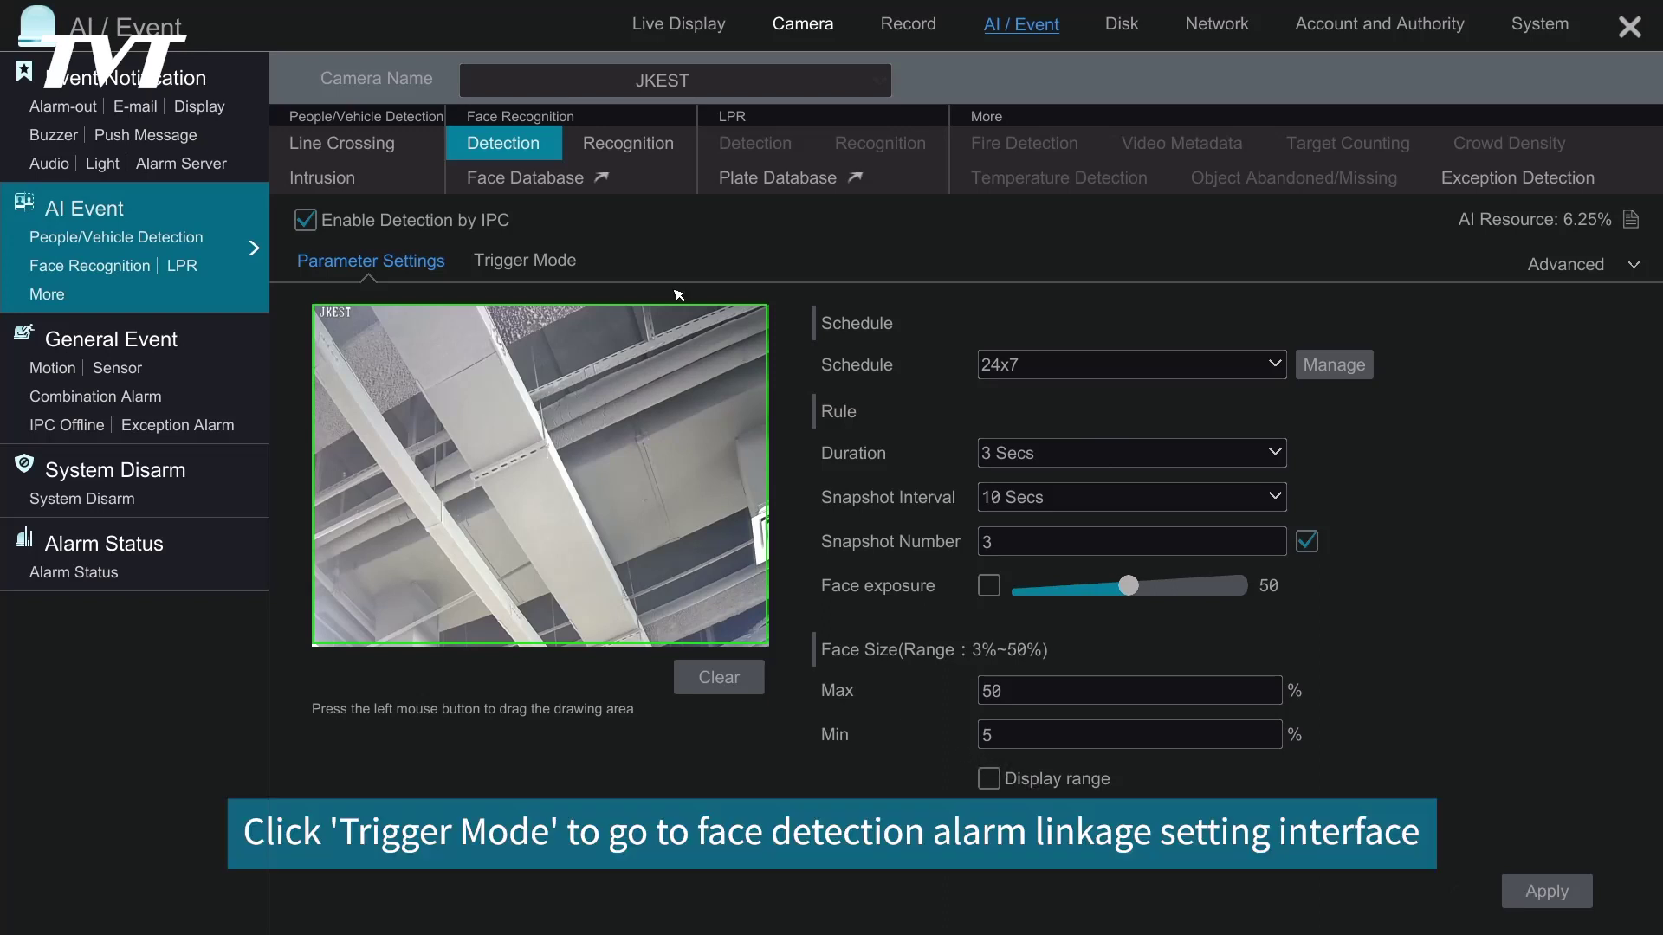
- Show the Trigger Mode linkage page and list the available voice prompts
{"action": "left_click", "coordinate": [552, 261]}
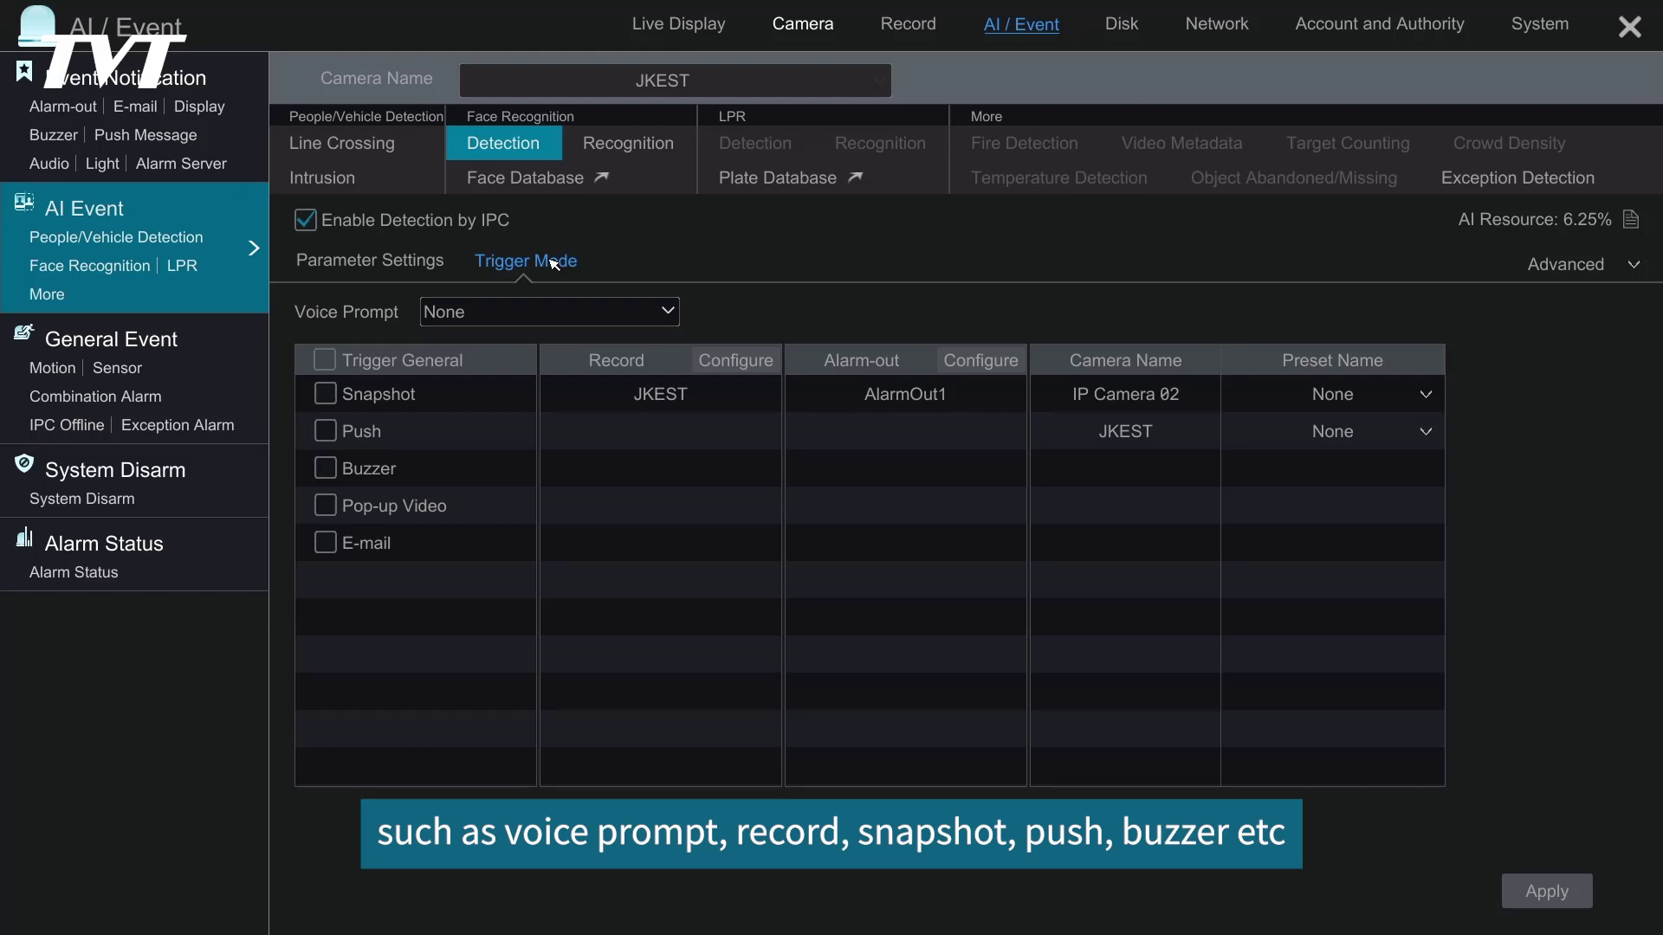
{"action": "left_click", "coordinate": [571, 318]}
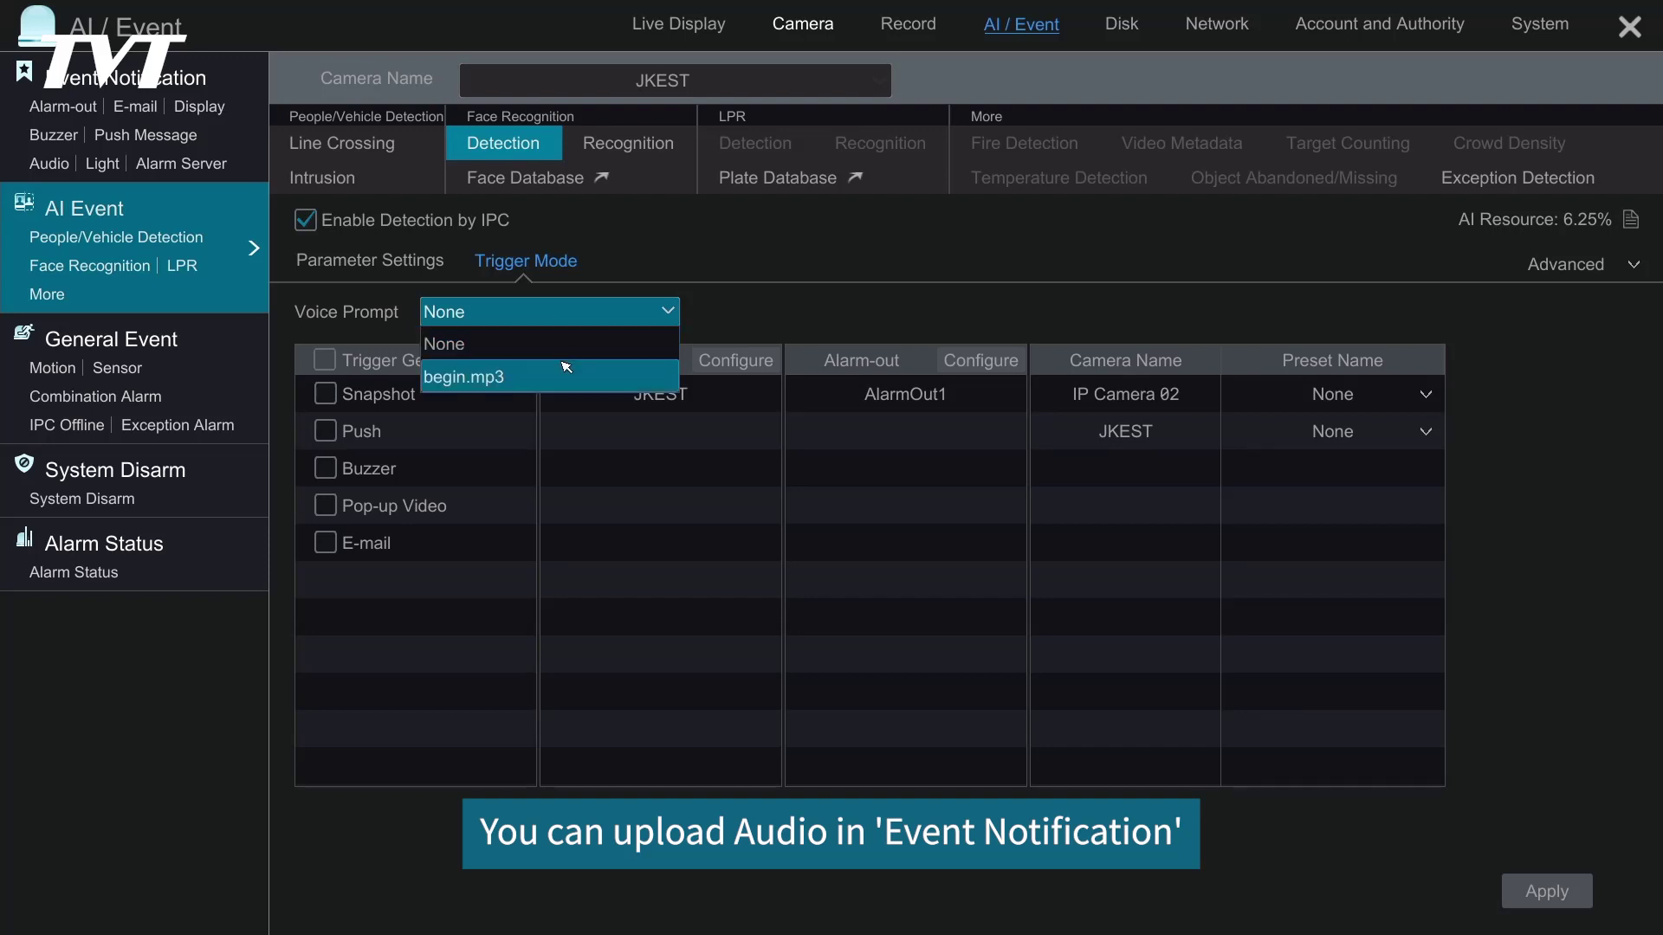
{"action": "left_click", "coordinate": [784, 337]}
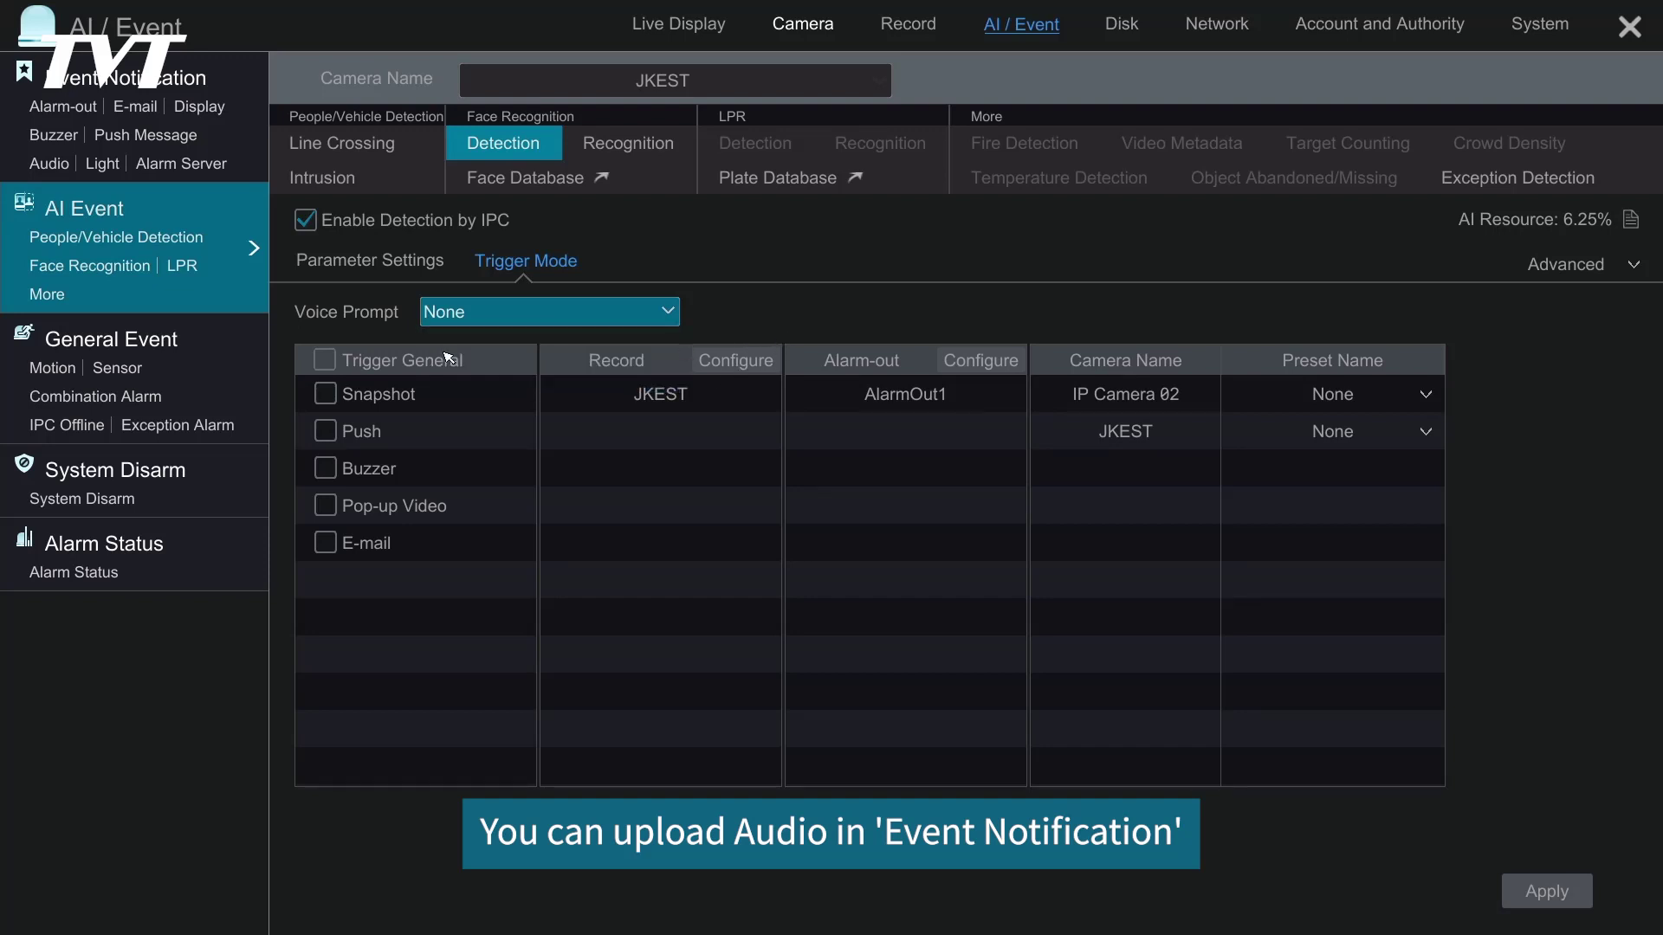
{"action": "left_click", "coordinate": [335, 398]}
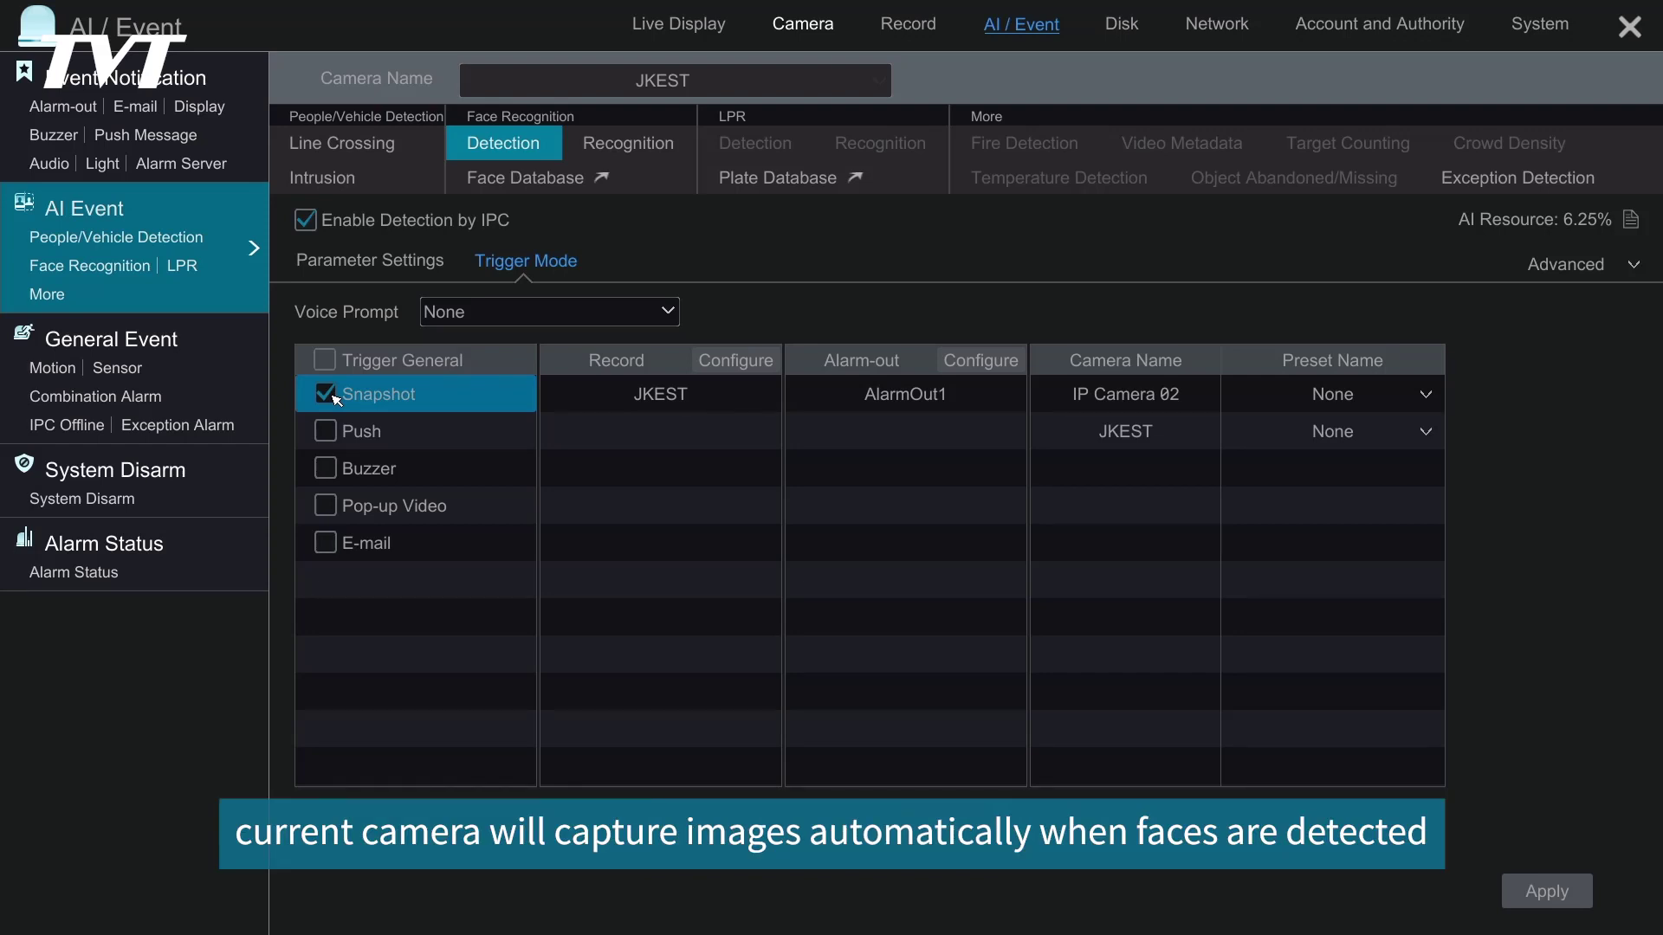
{"action": "left_click", "coordinate": [333, 396]}
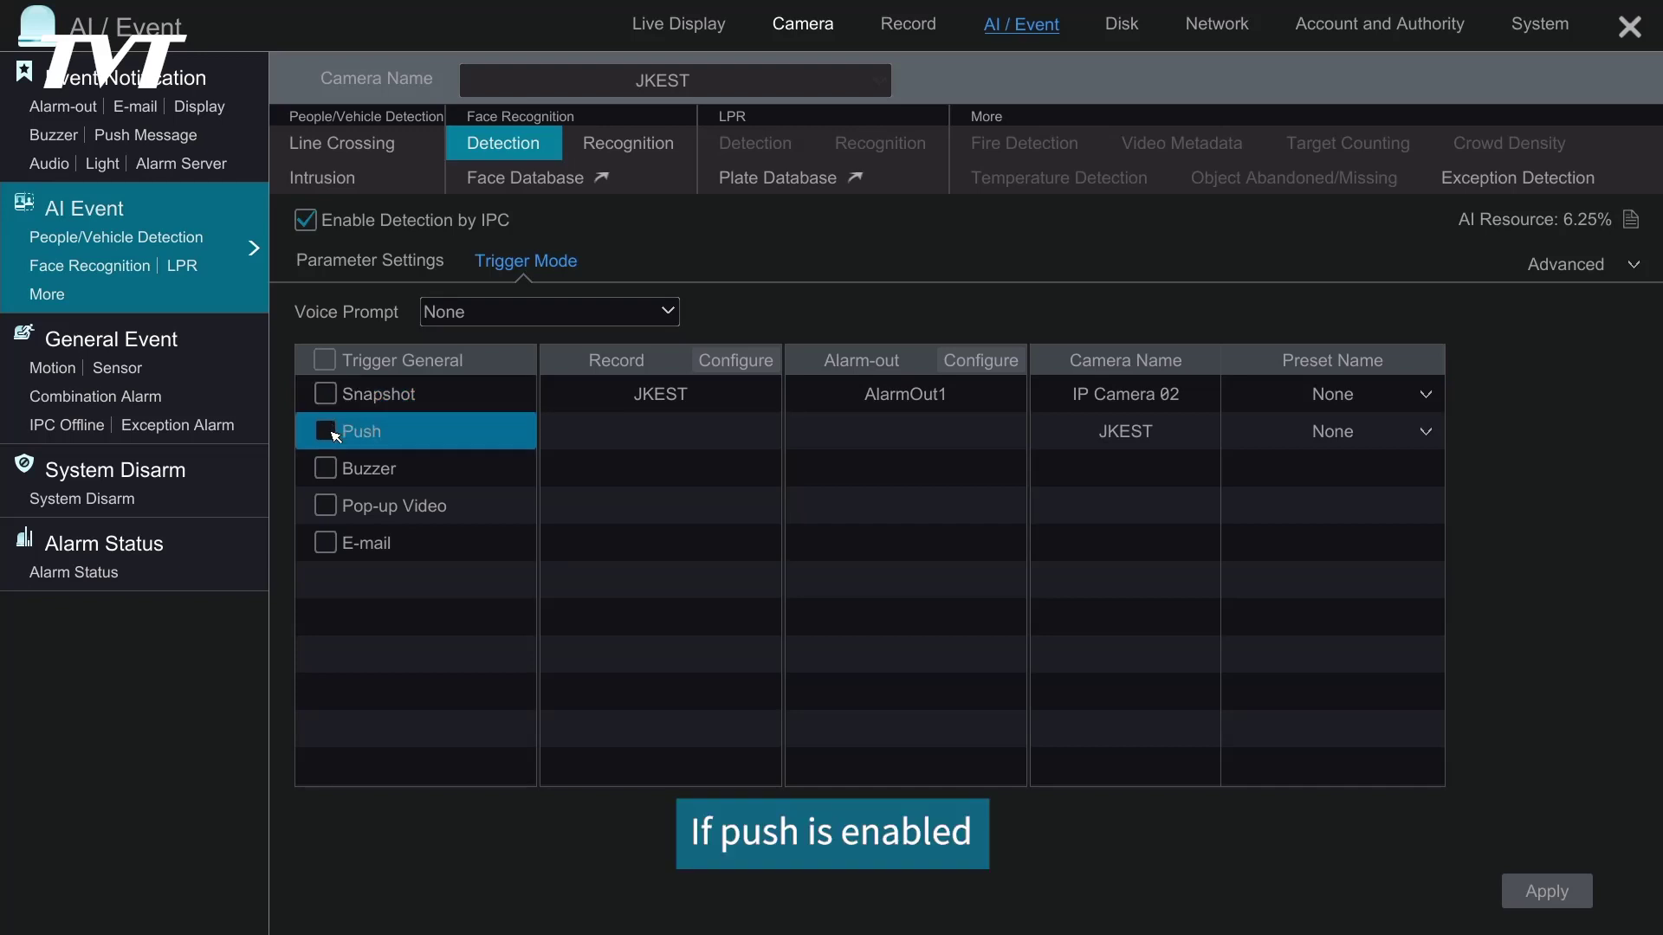
{"action": "left_click", "coordinate": [336, 434]}
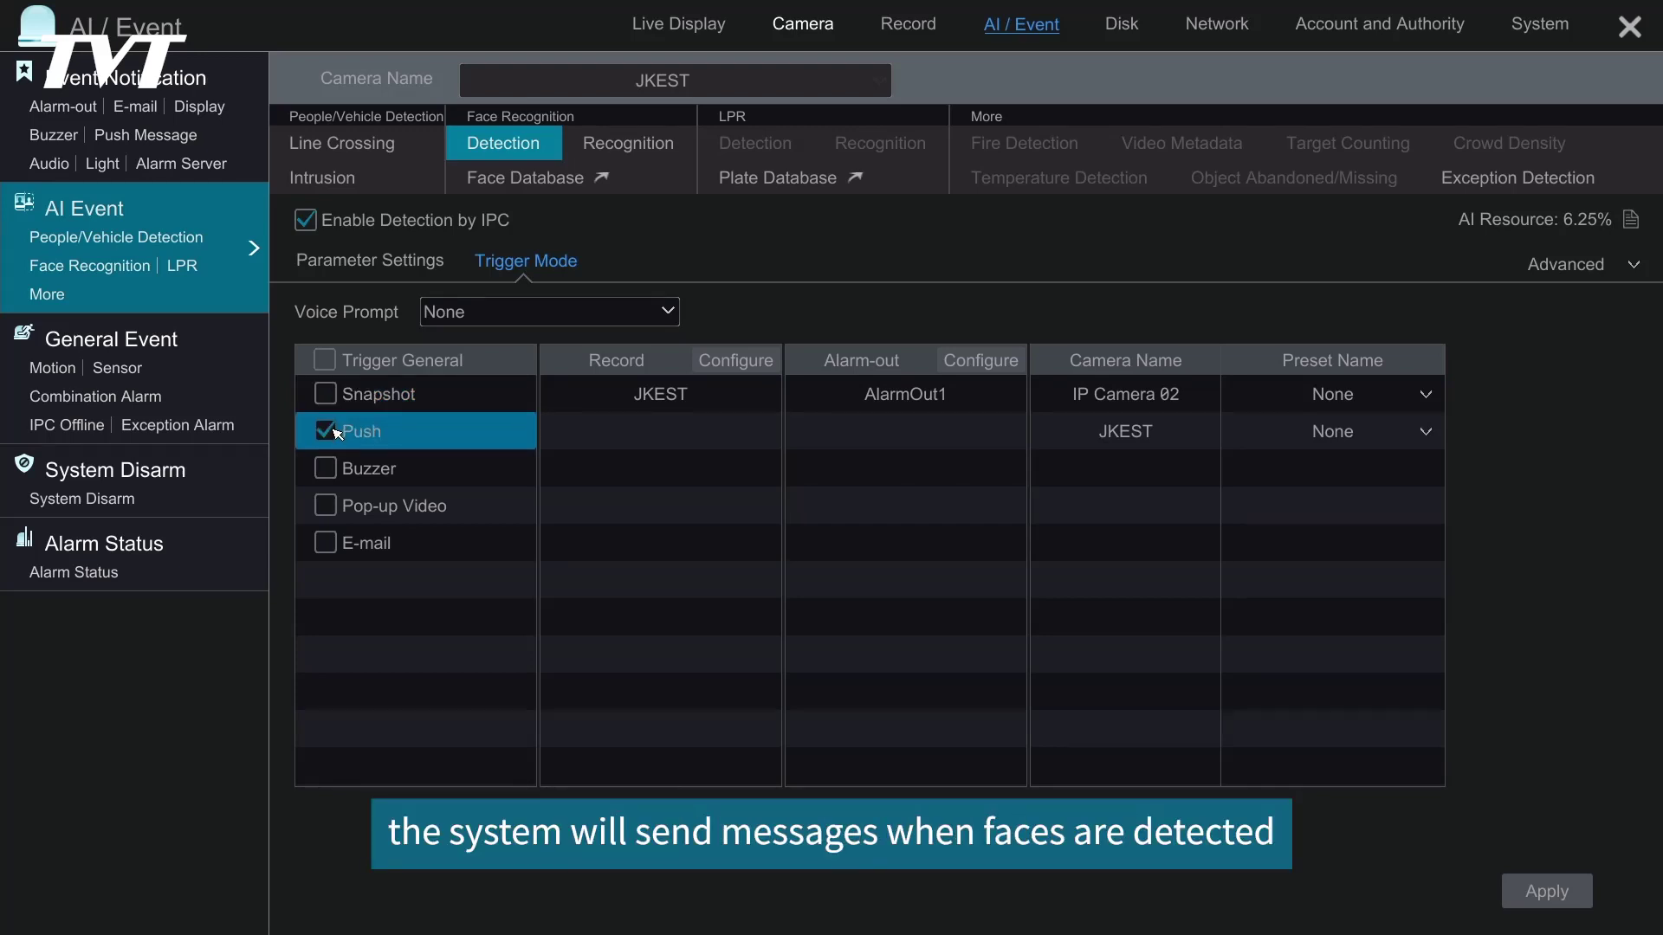
{"action": "left_click", "coordinate": [336, 433]}
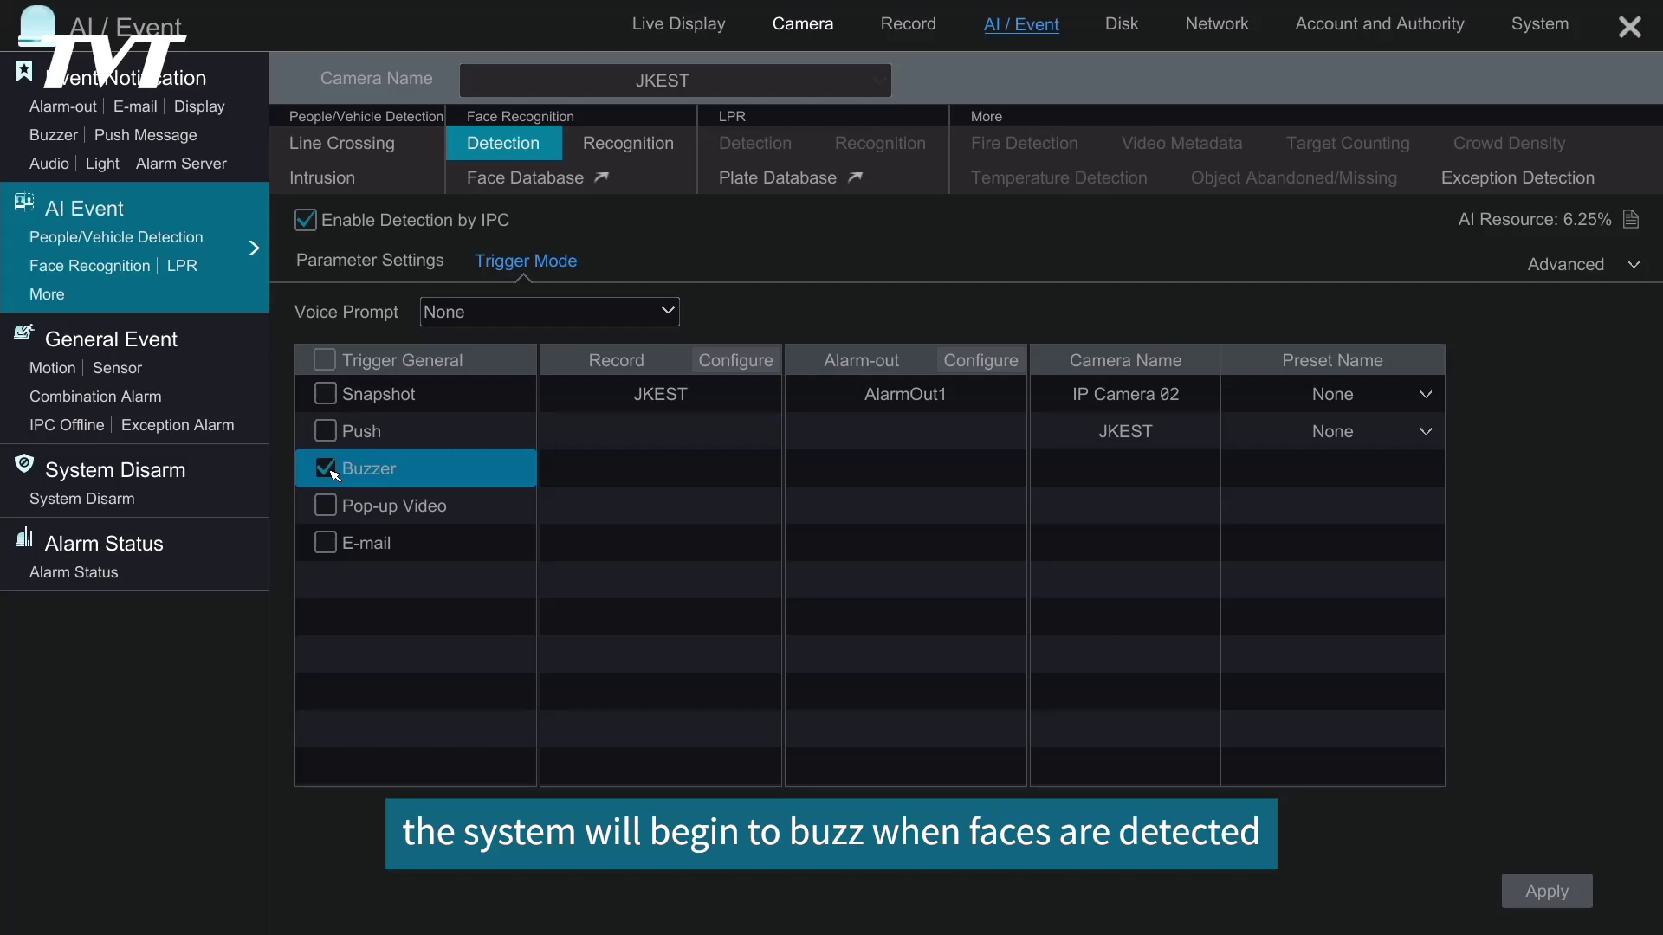
{"action": "left_click", "coordinate": [326, 469]}
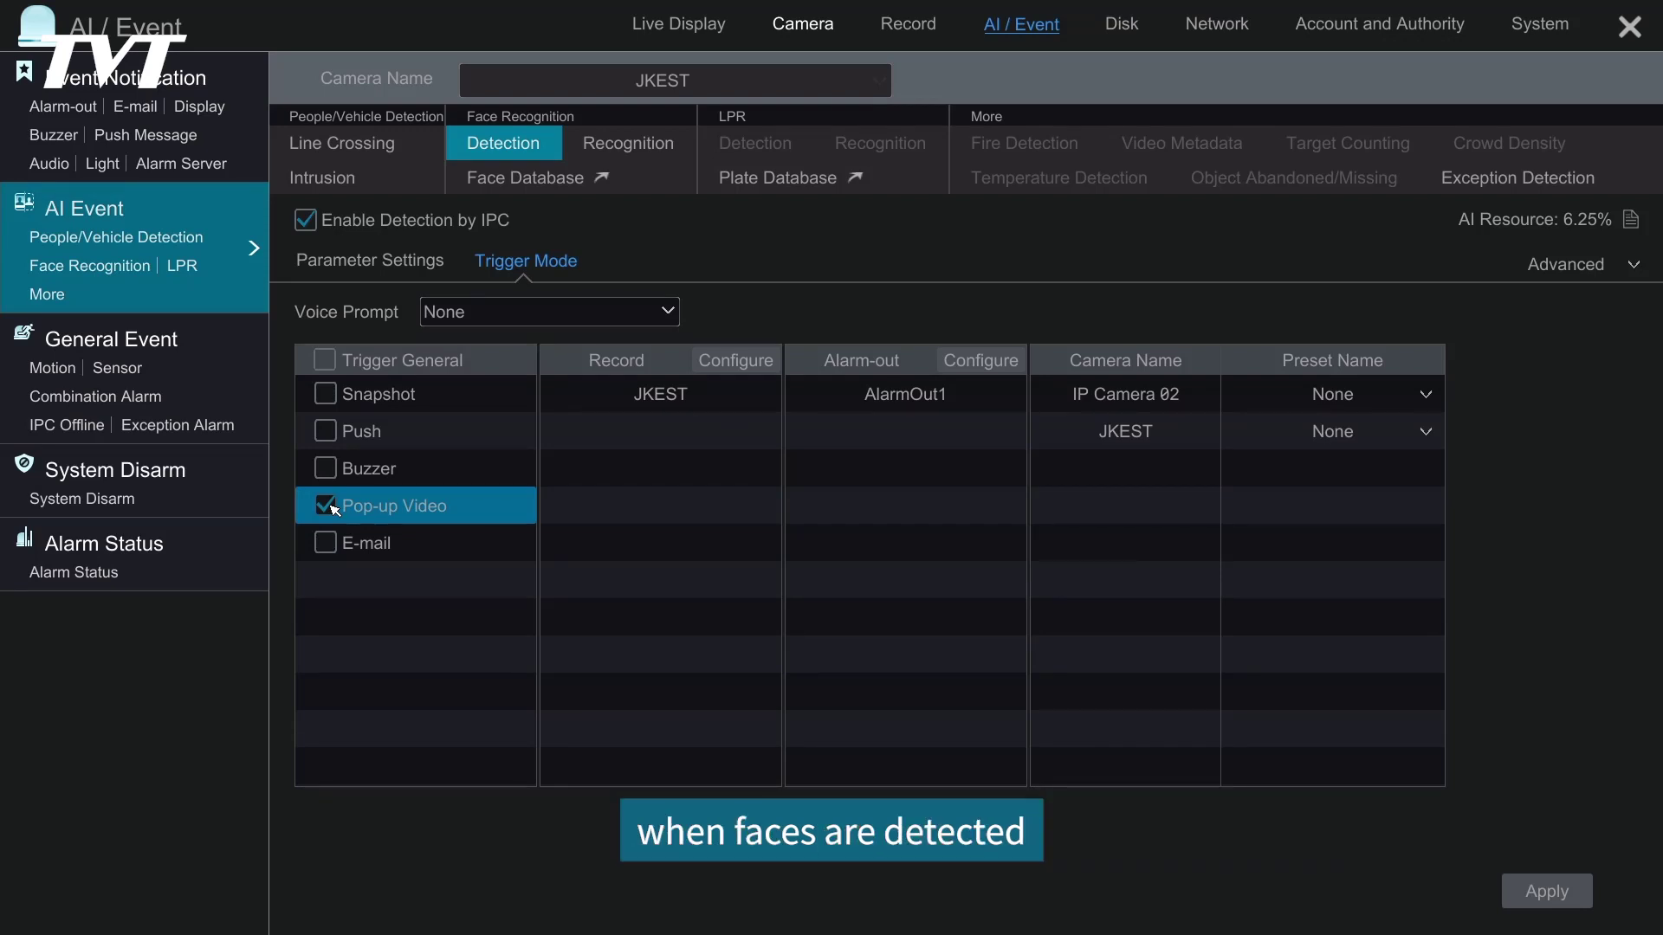
{"action": "left_click", "coordinate": [325, 507]}
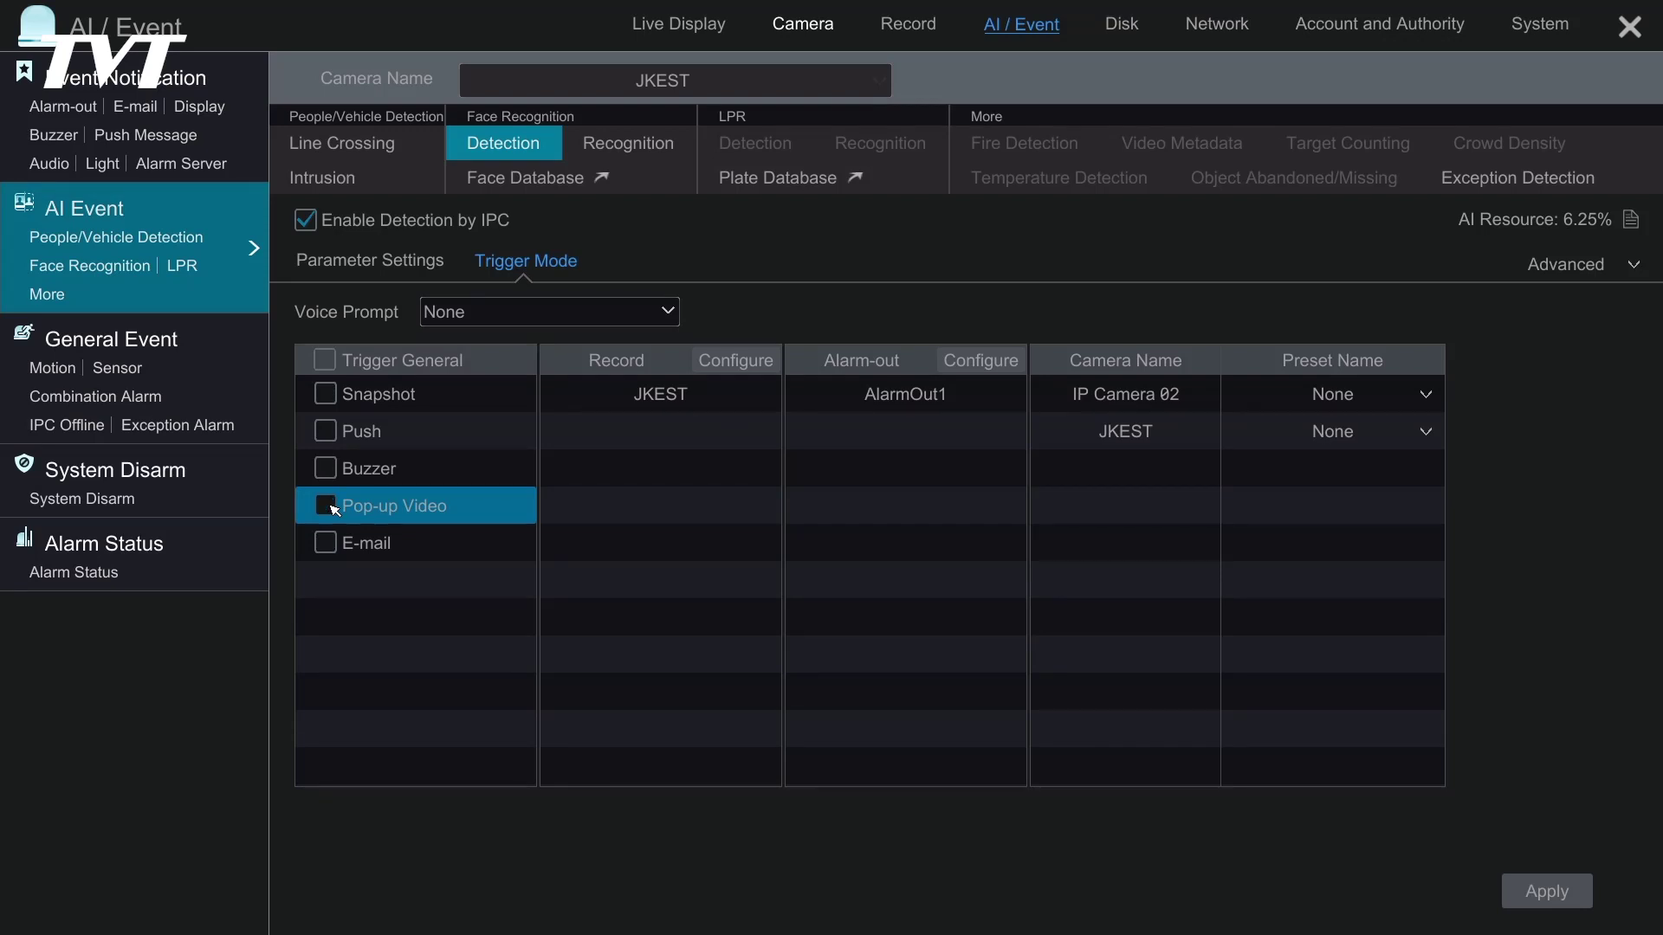
{"action": "left_click", "coordinate": [332, 547]}
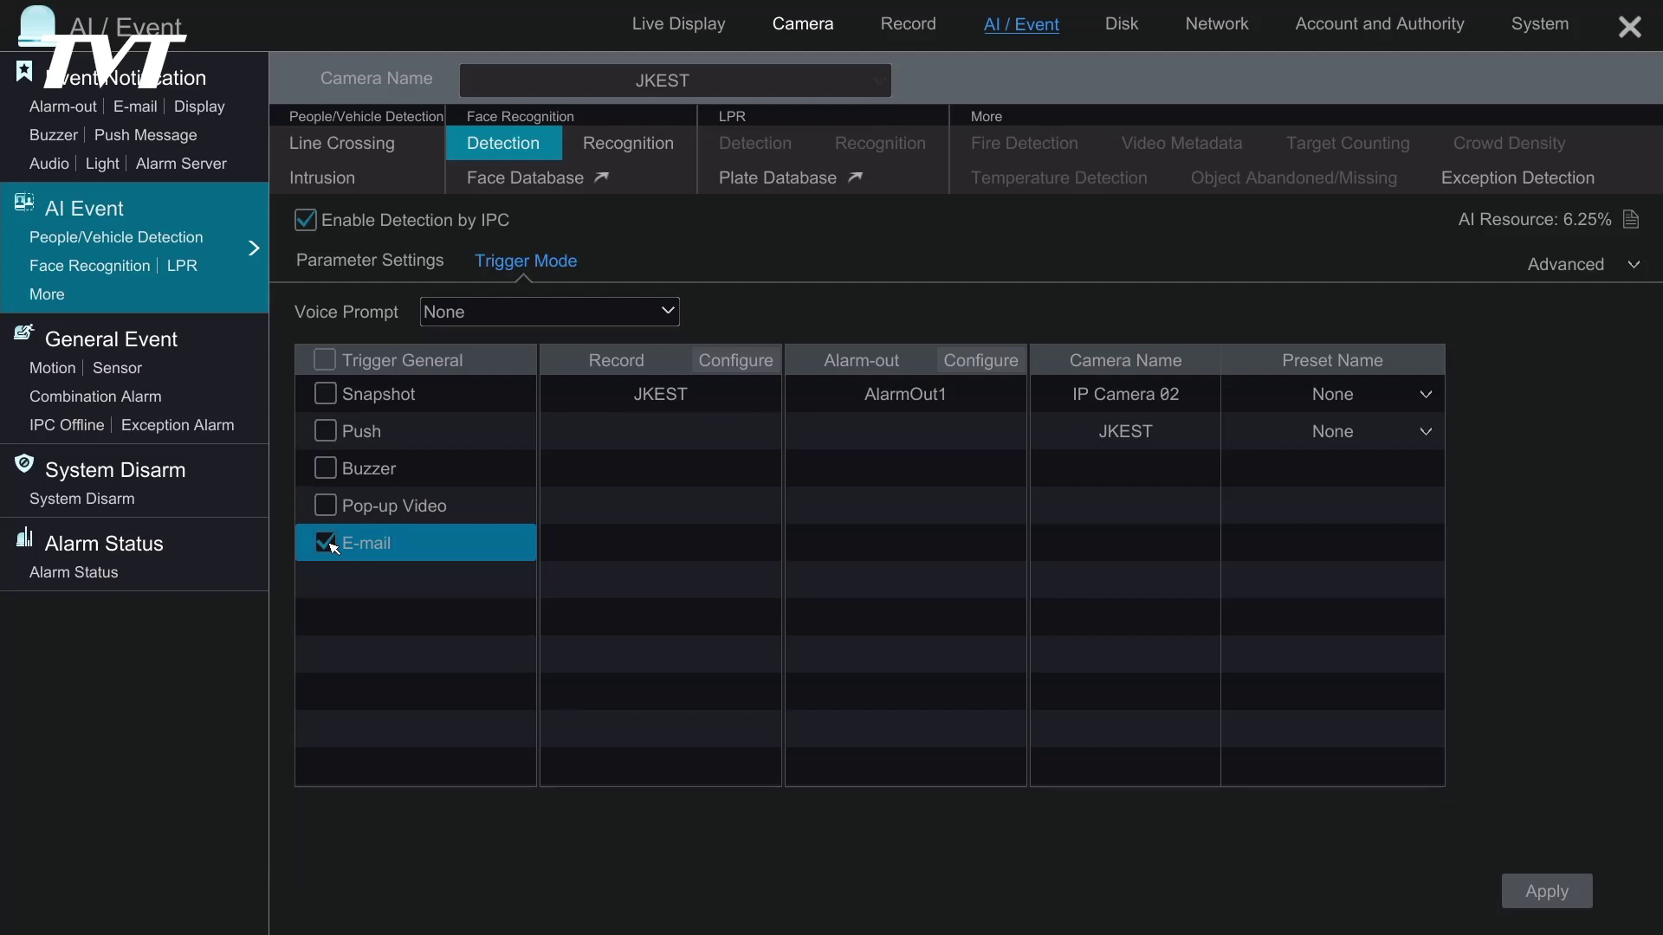
- Make face detection record on camera JKEST
{"action": "left_click", "coordinate": [755, 362]}
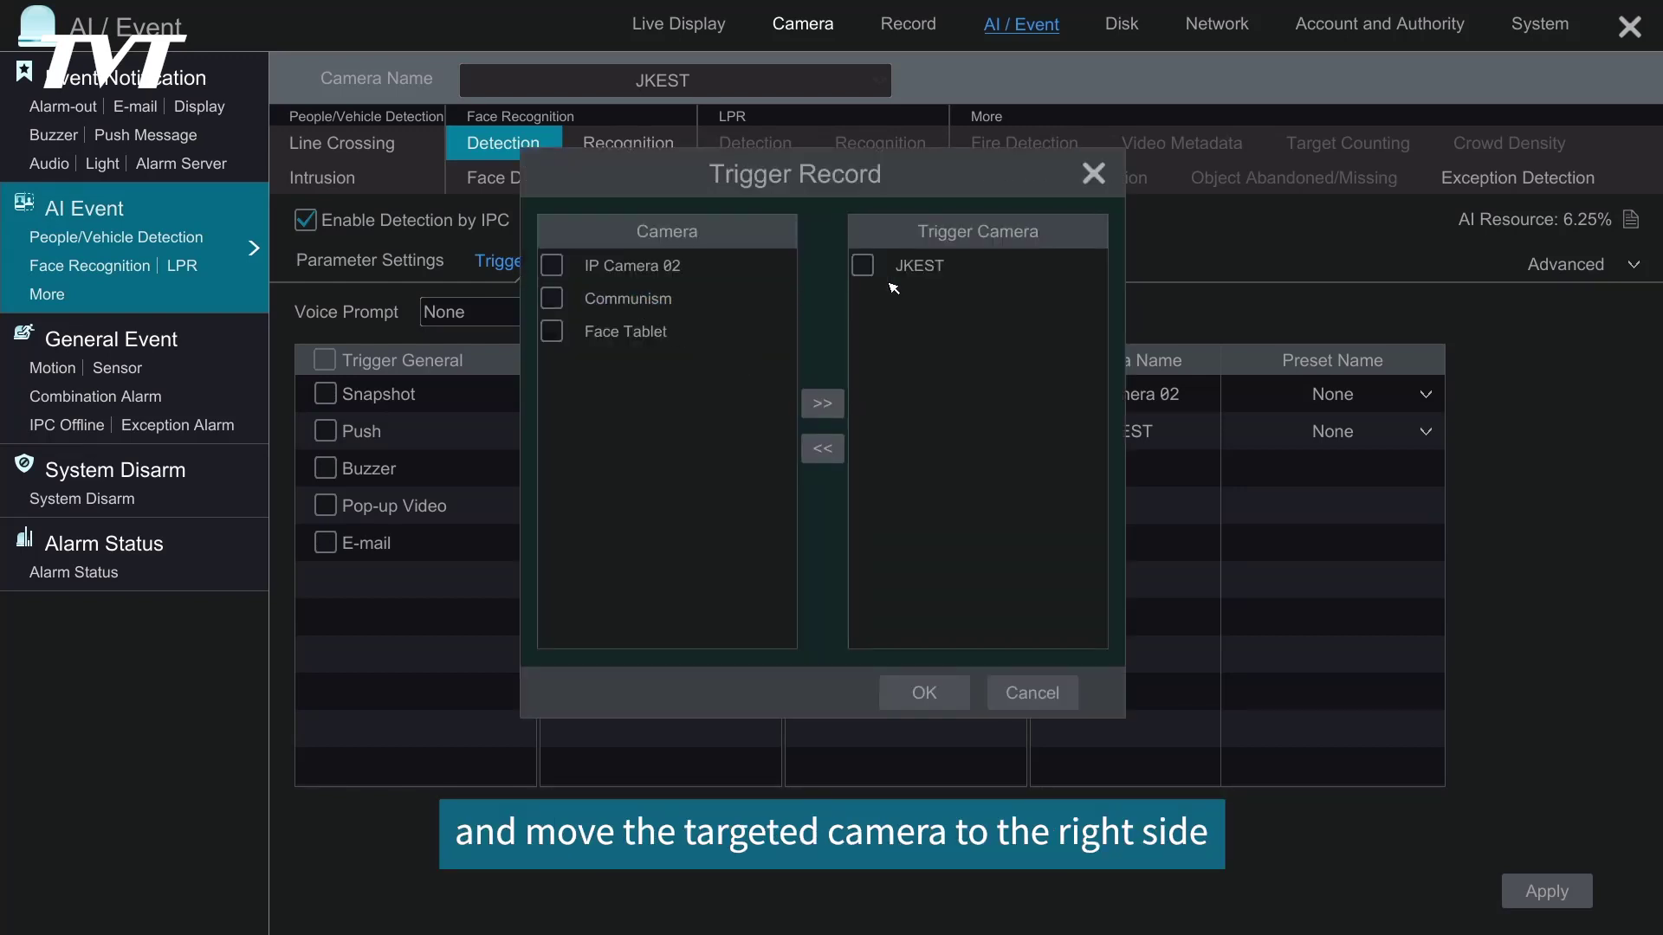
{"action": "left_click", "coordinate": [862, 265]}
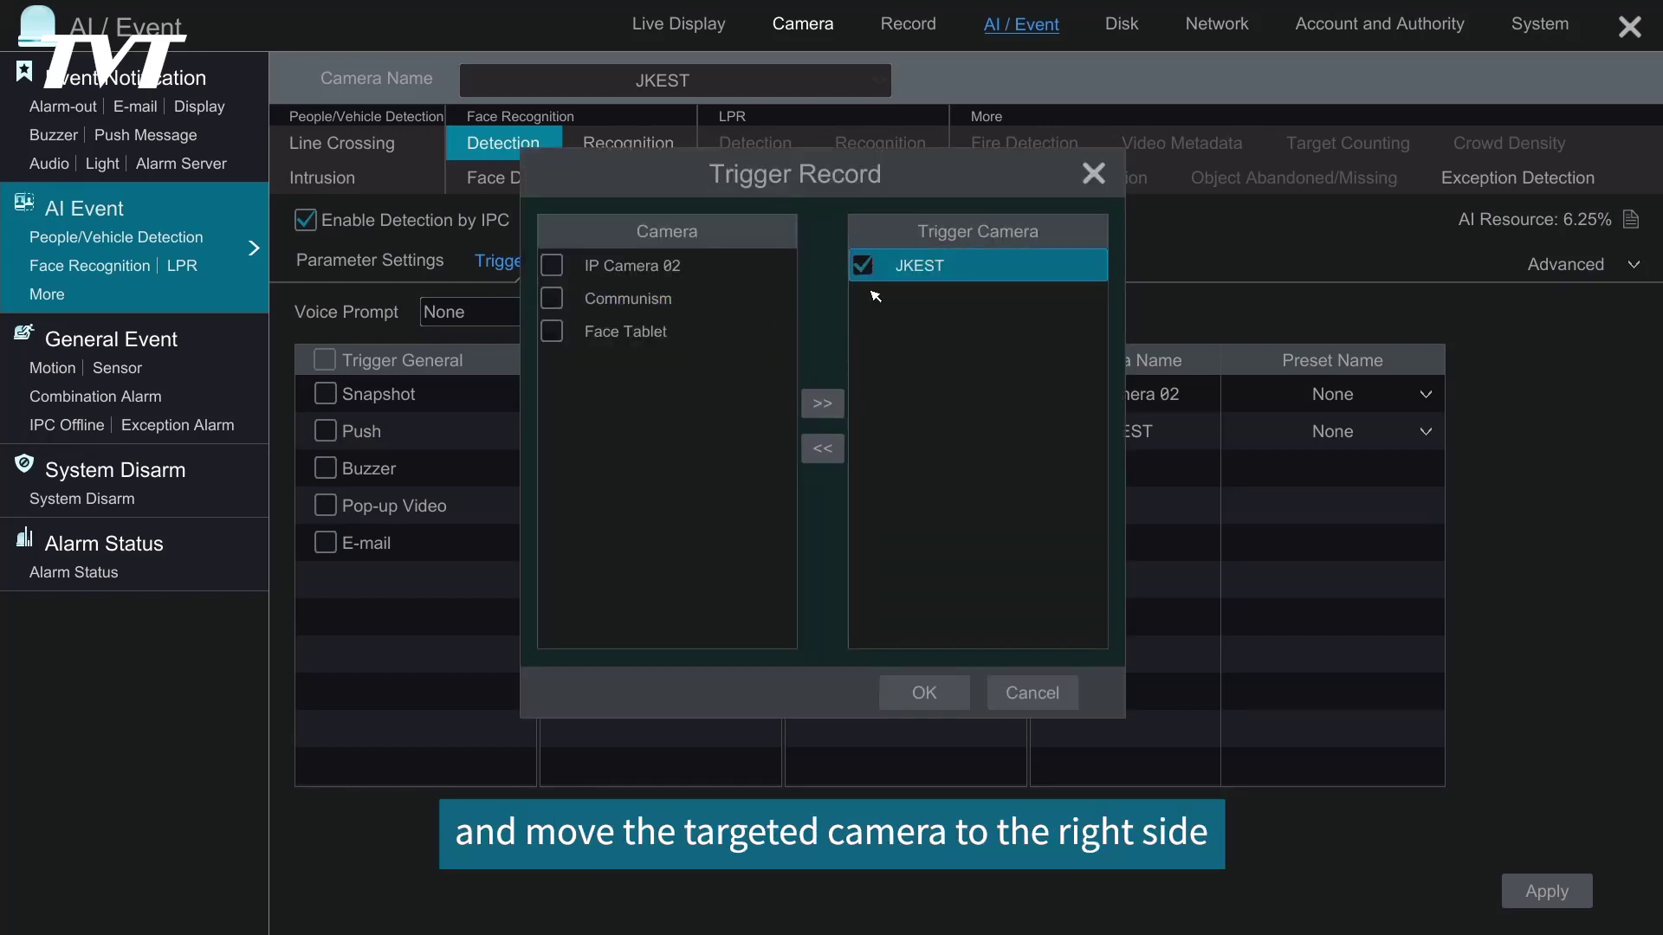
{"action": "left_click", "coordinate": [924, 694]}
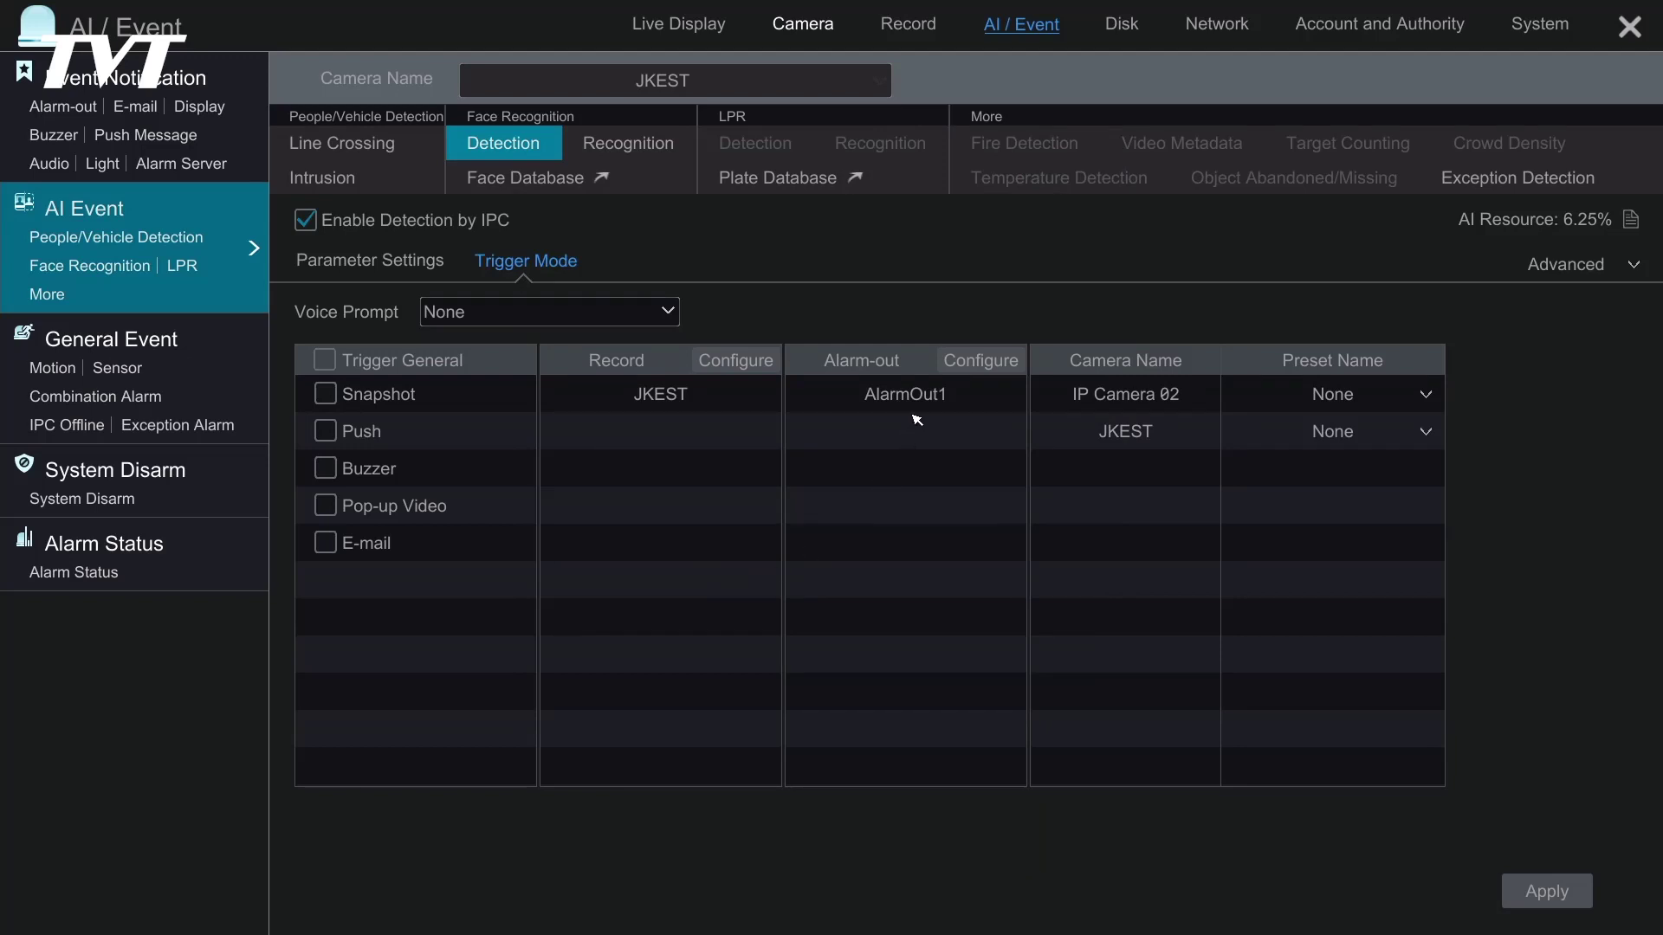
- Make face detection trigger alarm output AlarmOut1
{"action": "left_click", "coordinate": [984, 362]}
{"action": "left_click", "coordinate": [676, 535]}
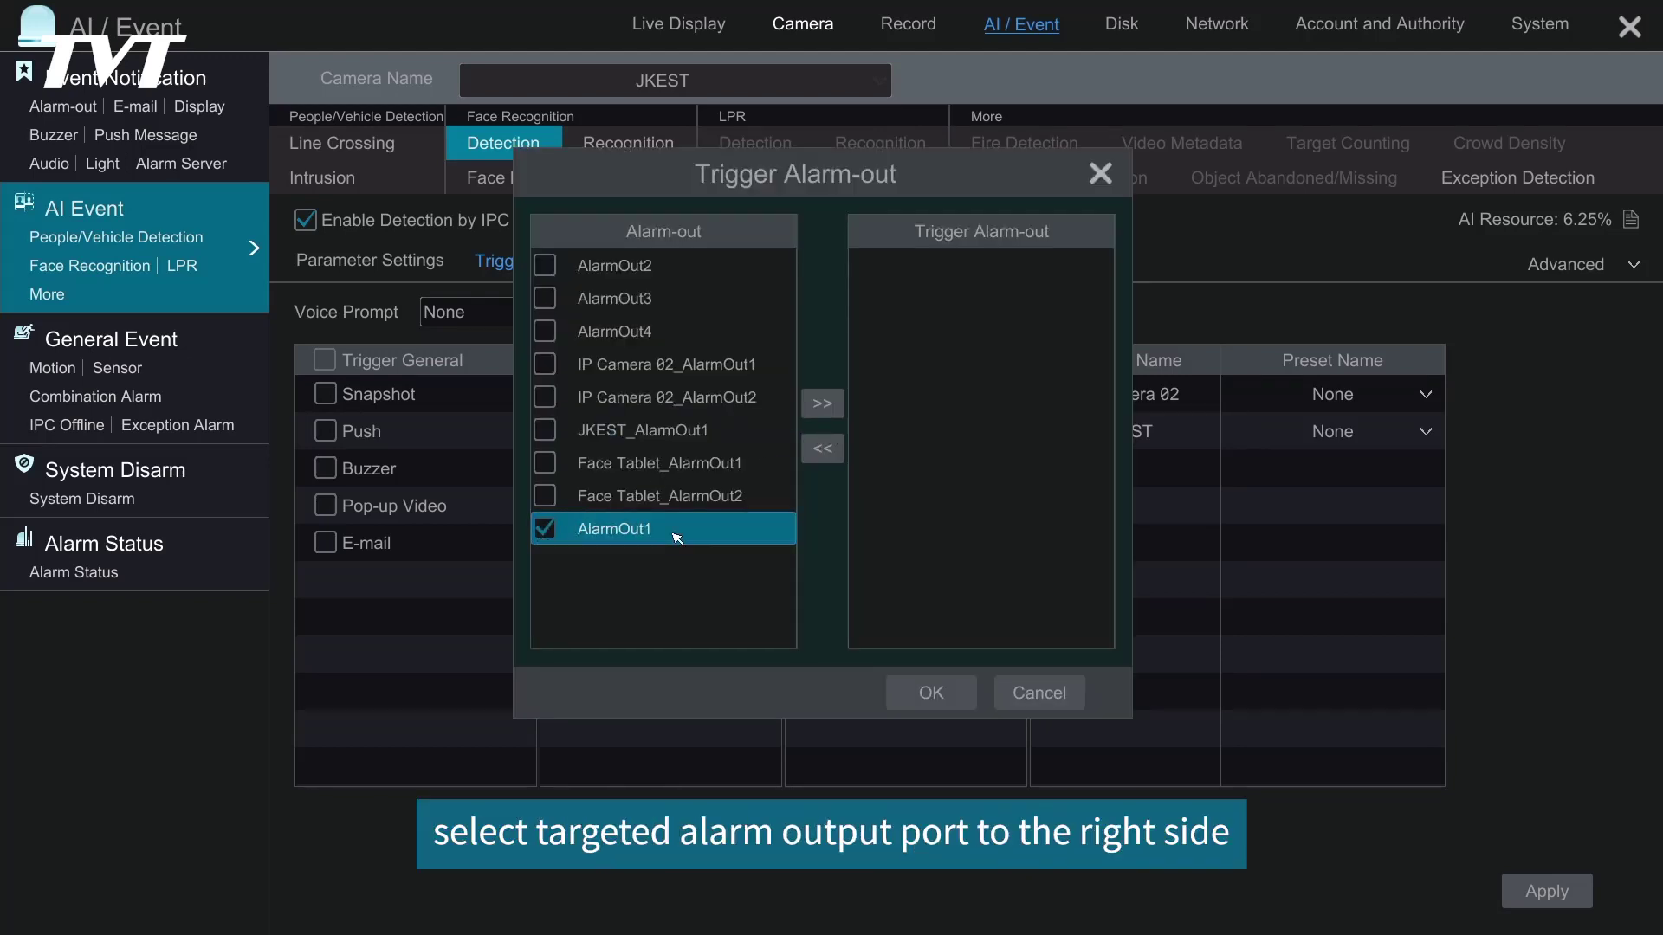
{"action": "left_click", "coordinate": [822, 403]}
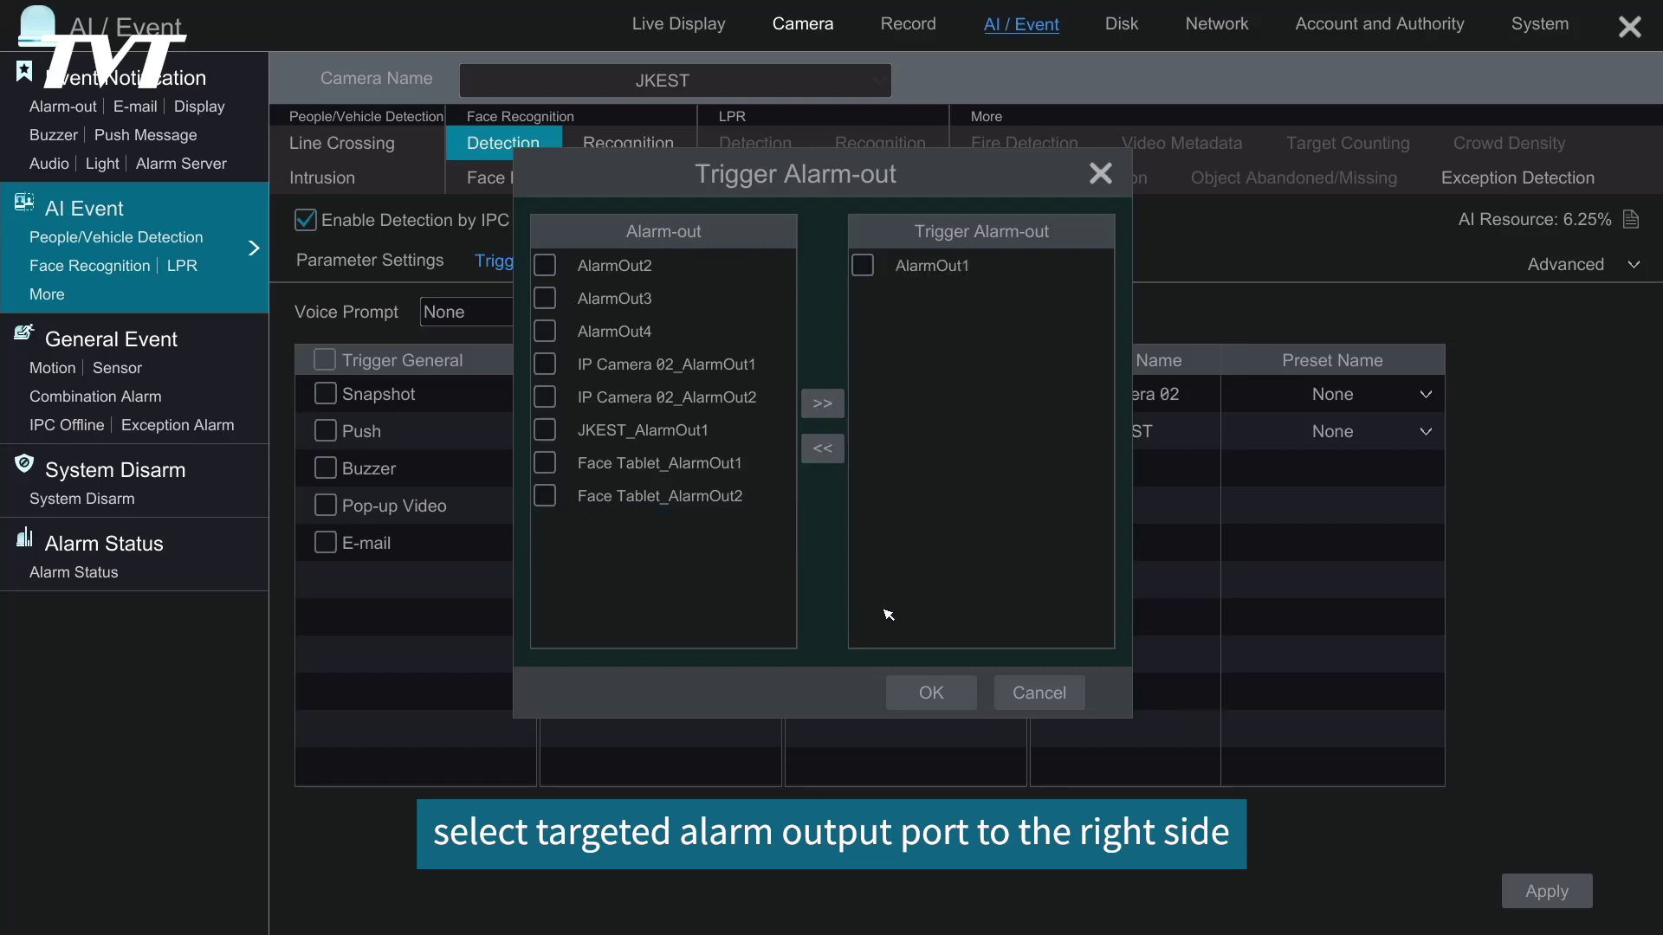
{"action": "left_click", "coordinate": [933, 692]}
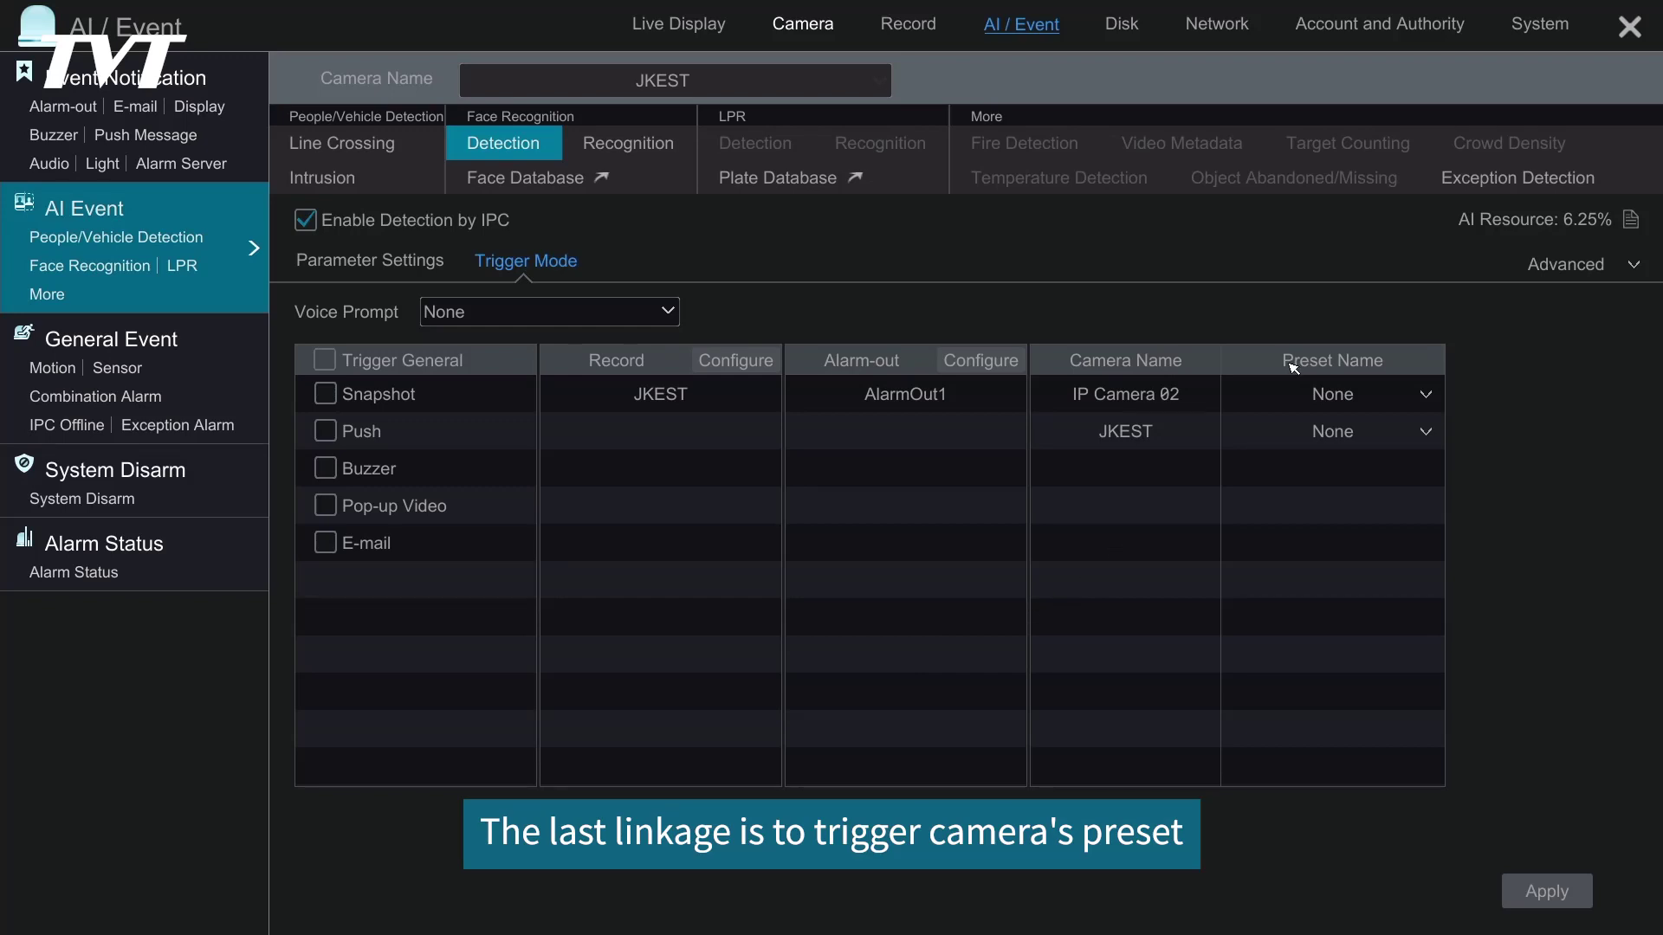
{"action": "left_click", "coordinate": [1334, 398]}
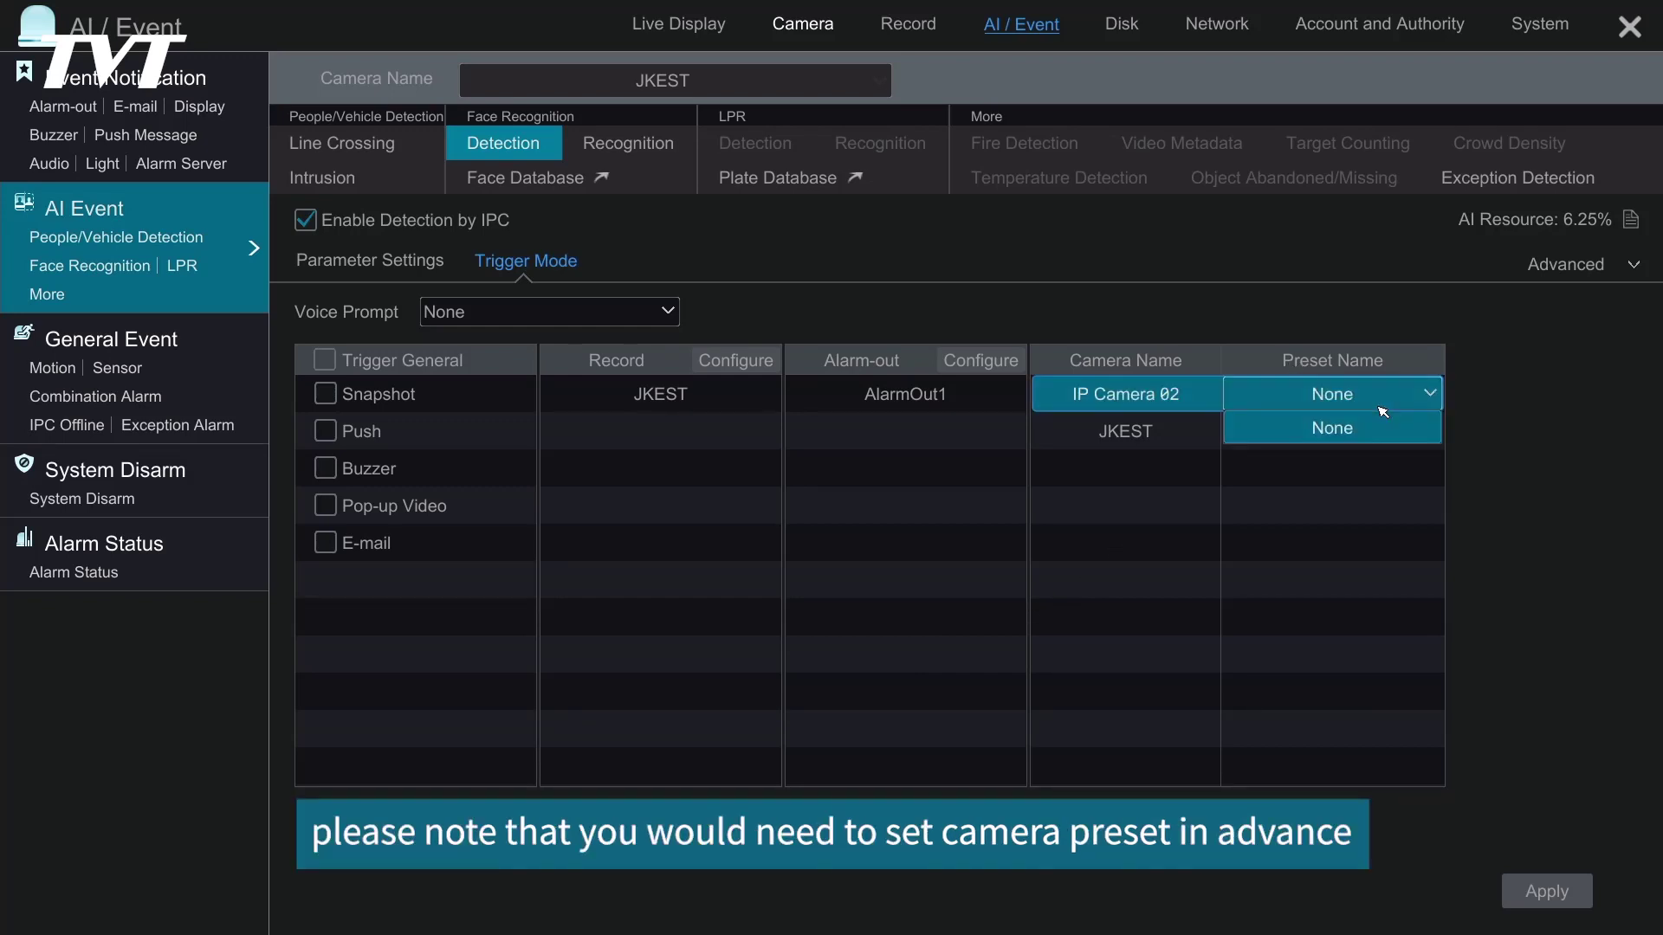
{"action": "left_click", "coordinate": [1383, 414]}
{"action": "left_click", "coordinate": [1383, 433]}
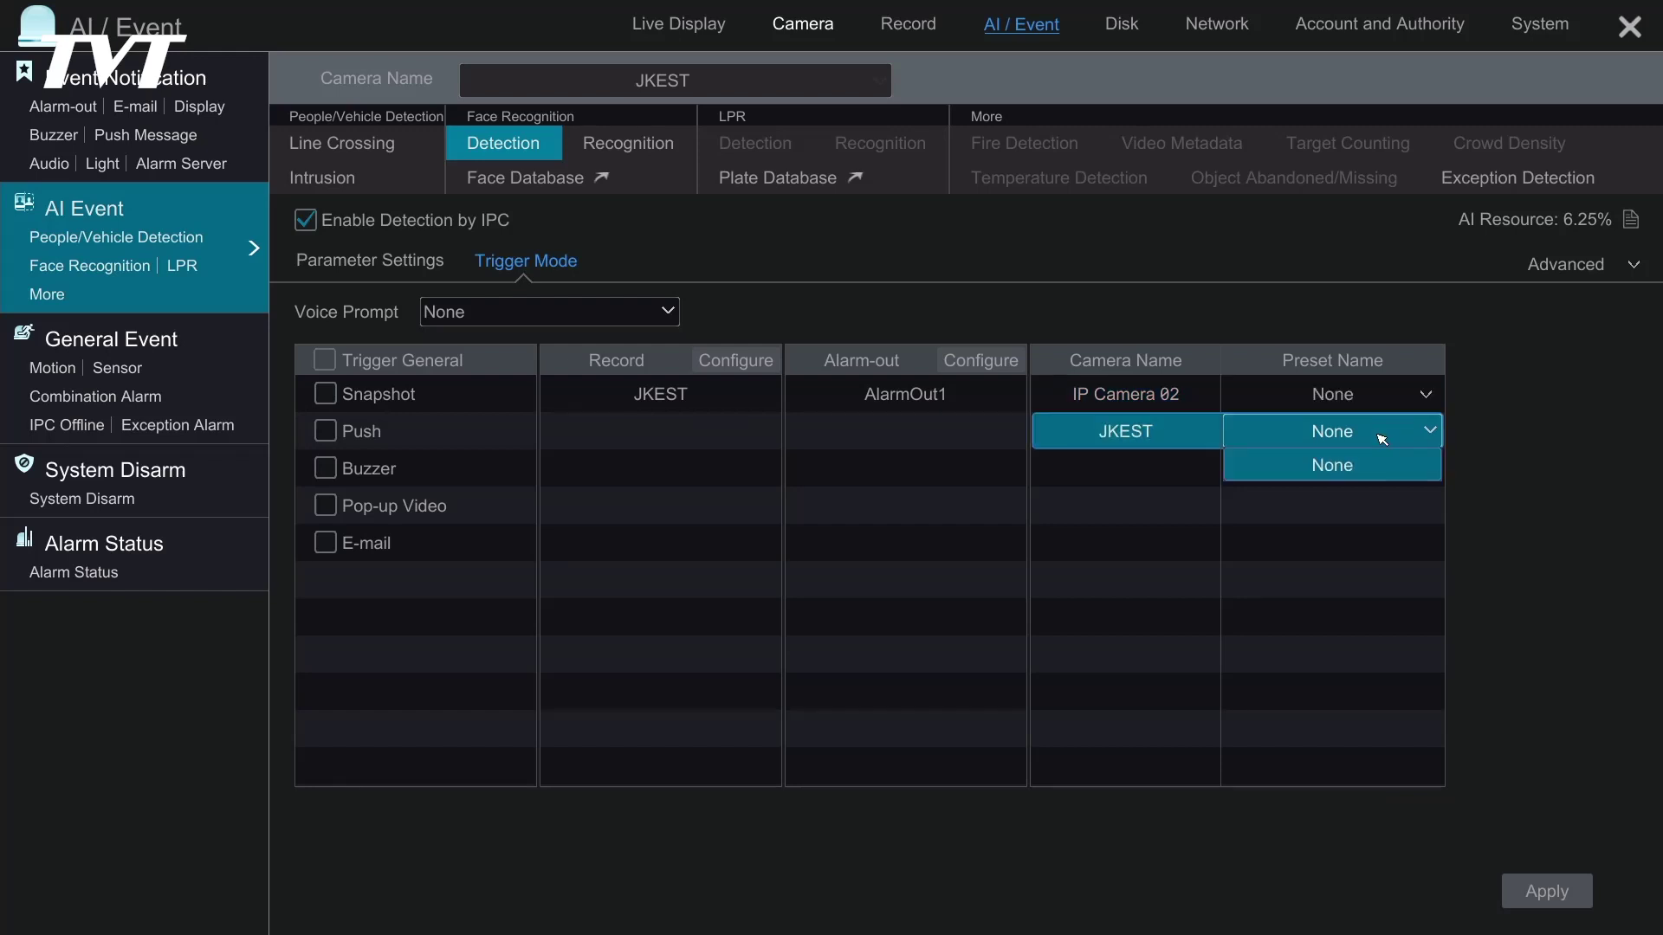
{"action": "left_click", "coordinate": [1382, 439]}
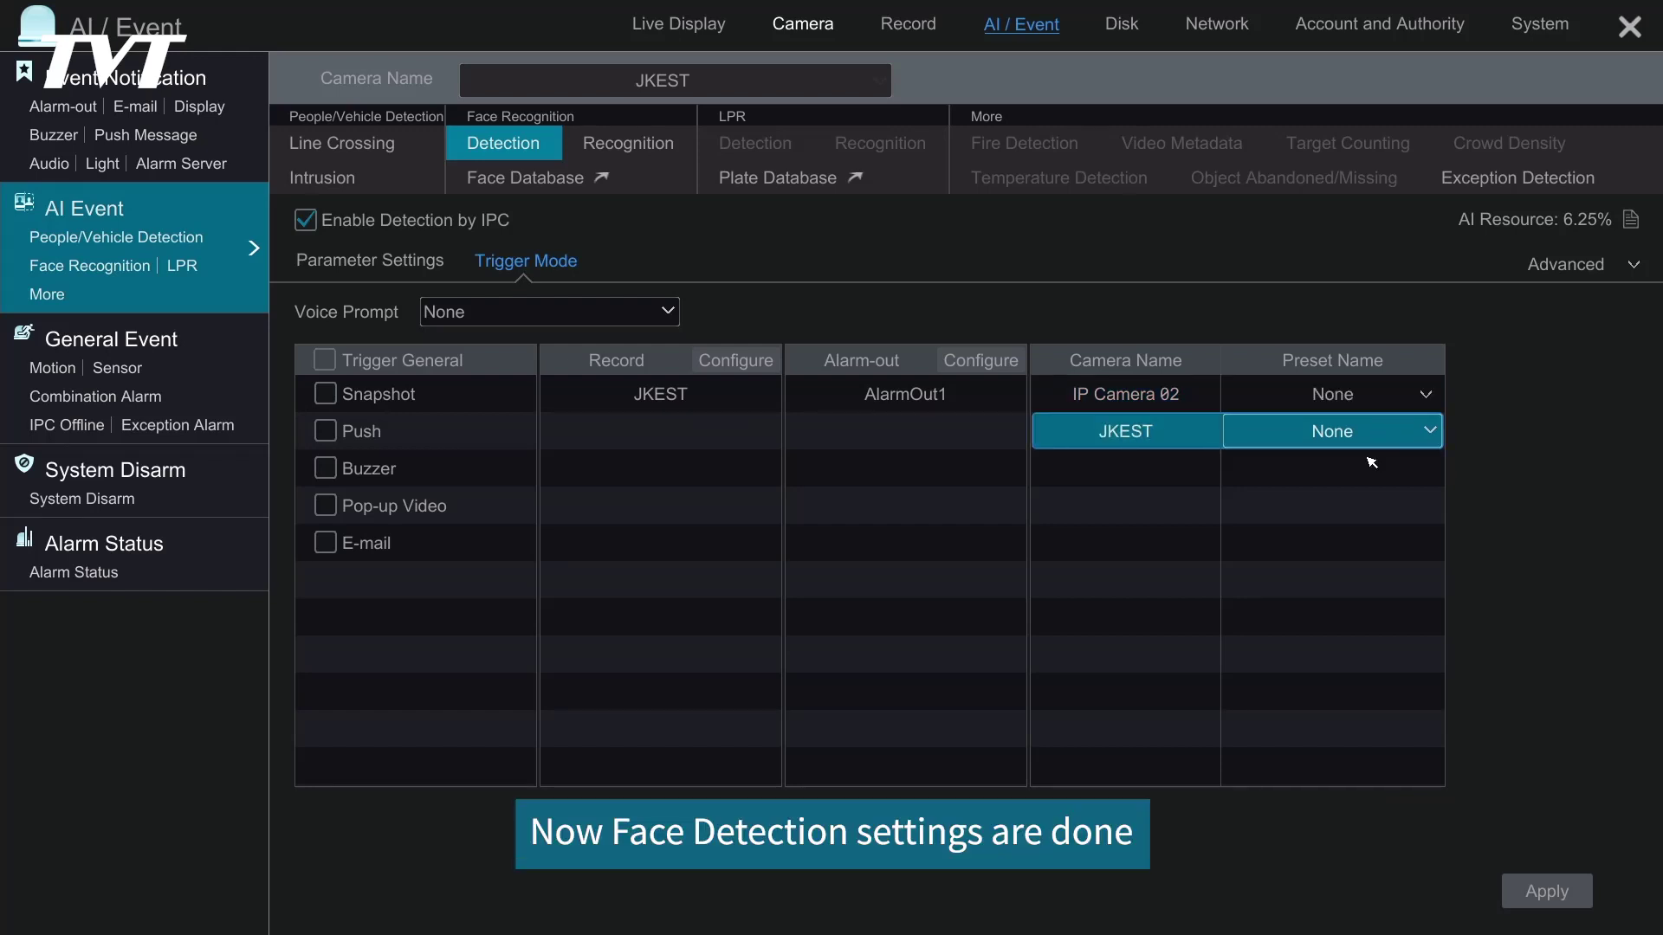
{"action": "left_click", "coordinate": [1538, 900]}
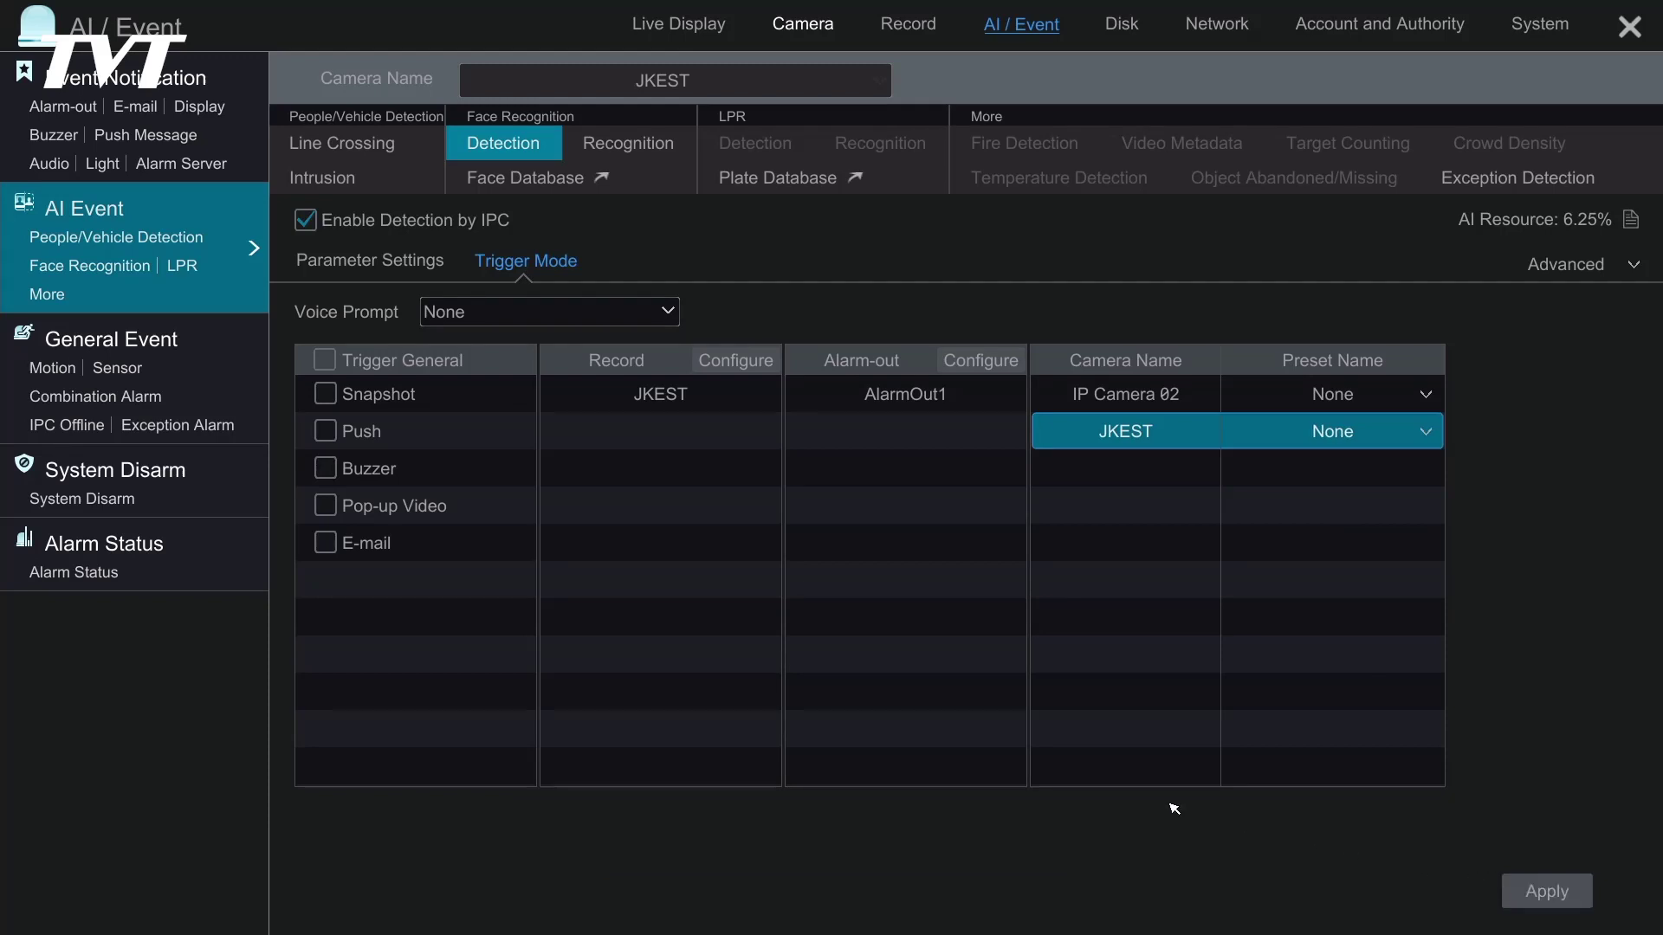
- Add face group '01' in the Face Database and expand it to show its 0 faces
{"action": "left_click", "coordinate": [560, 179]}
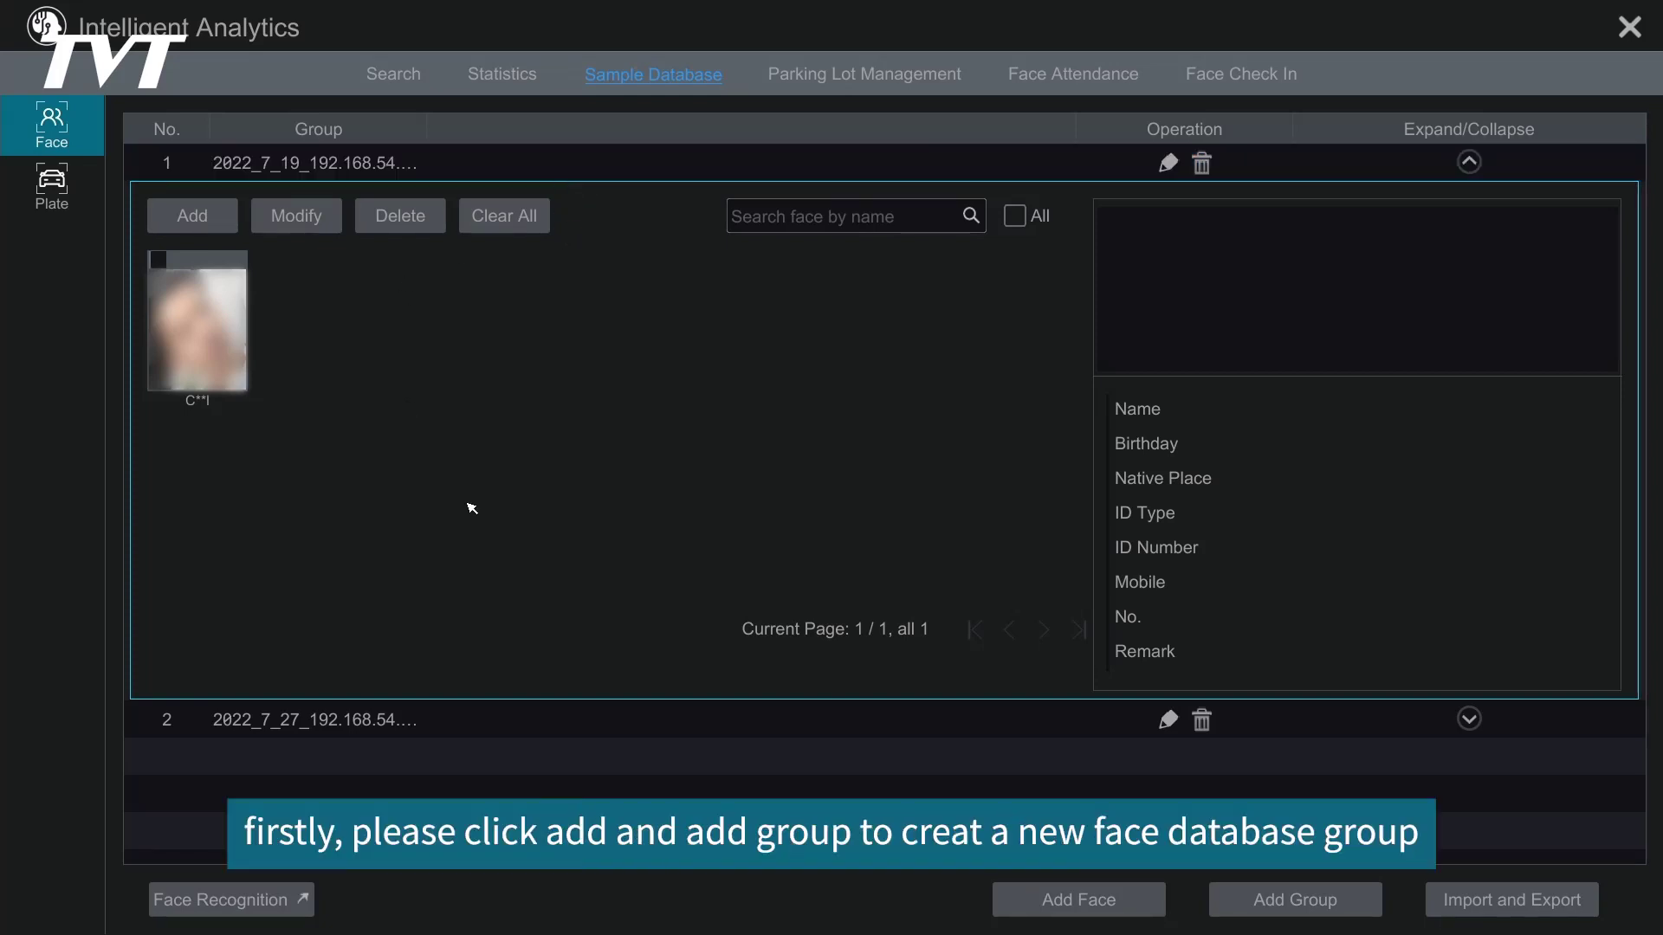
{"action": "left_click", "coordinate": [1294, 906]}
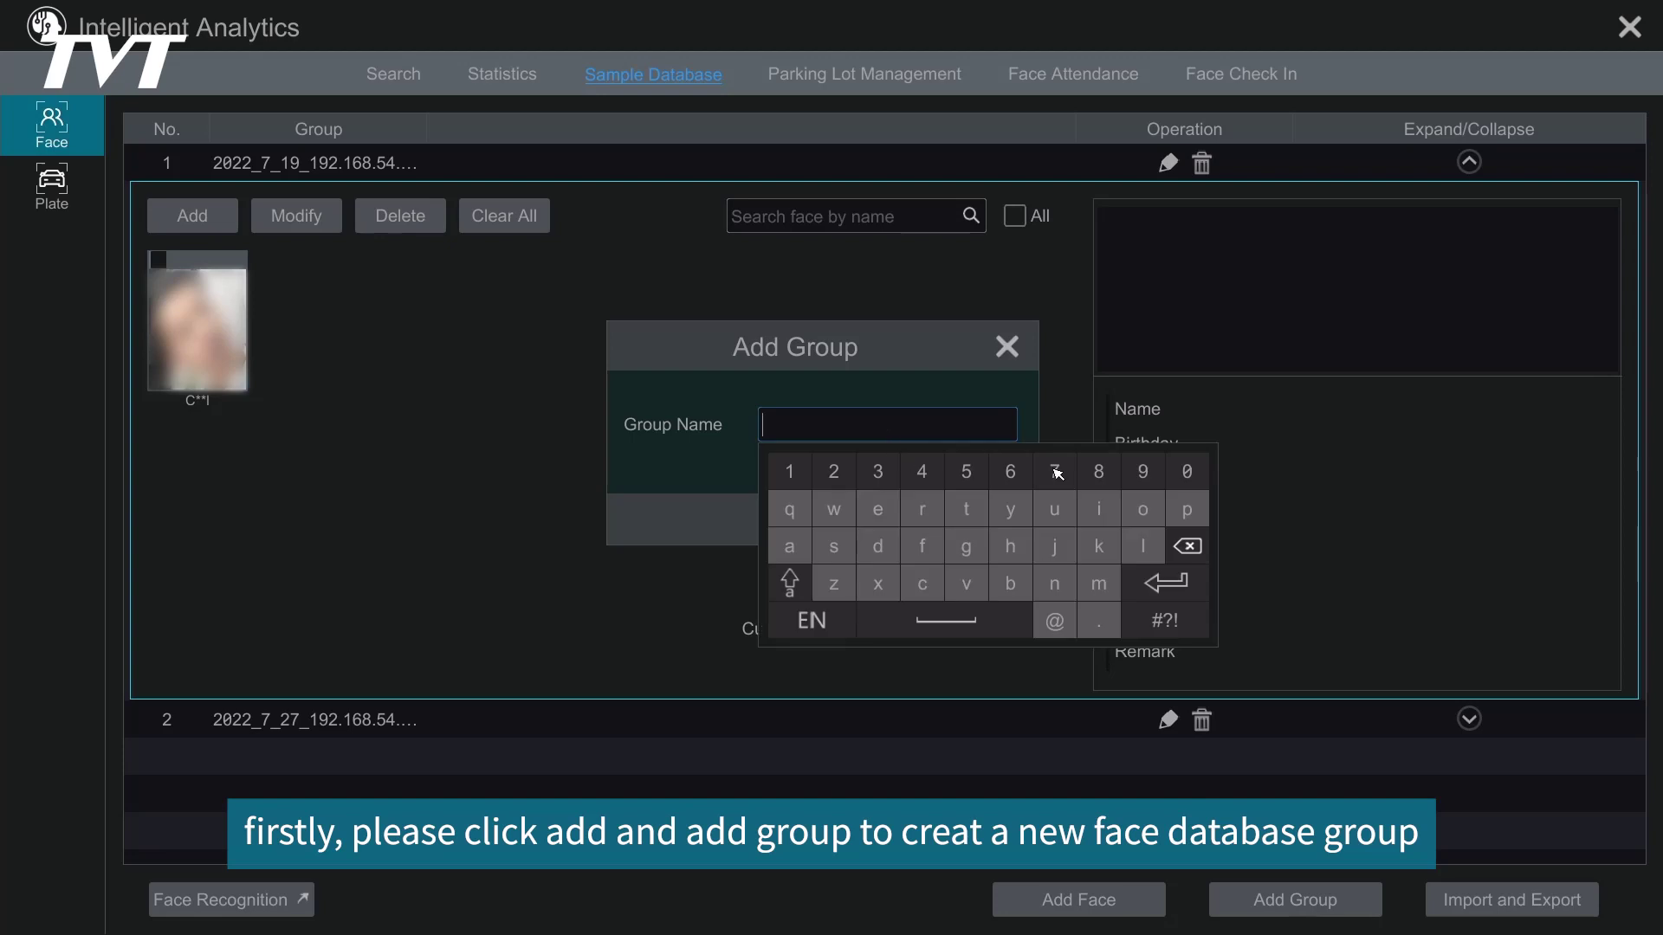
{"action": "left_click", "coordinate": [1170, 471]}
{"action": "left_click", "coordinate": [789, 471]}
{"action": "left_click", "coordinate": [1155, 580]}
{"action": "left_click", "coordinate": [864, 524]}
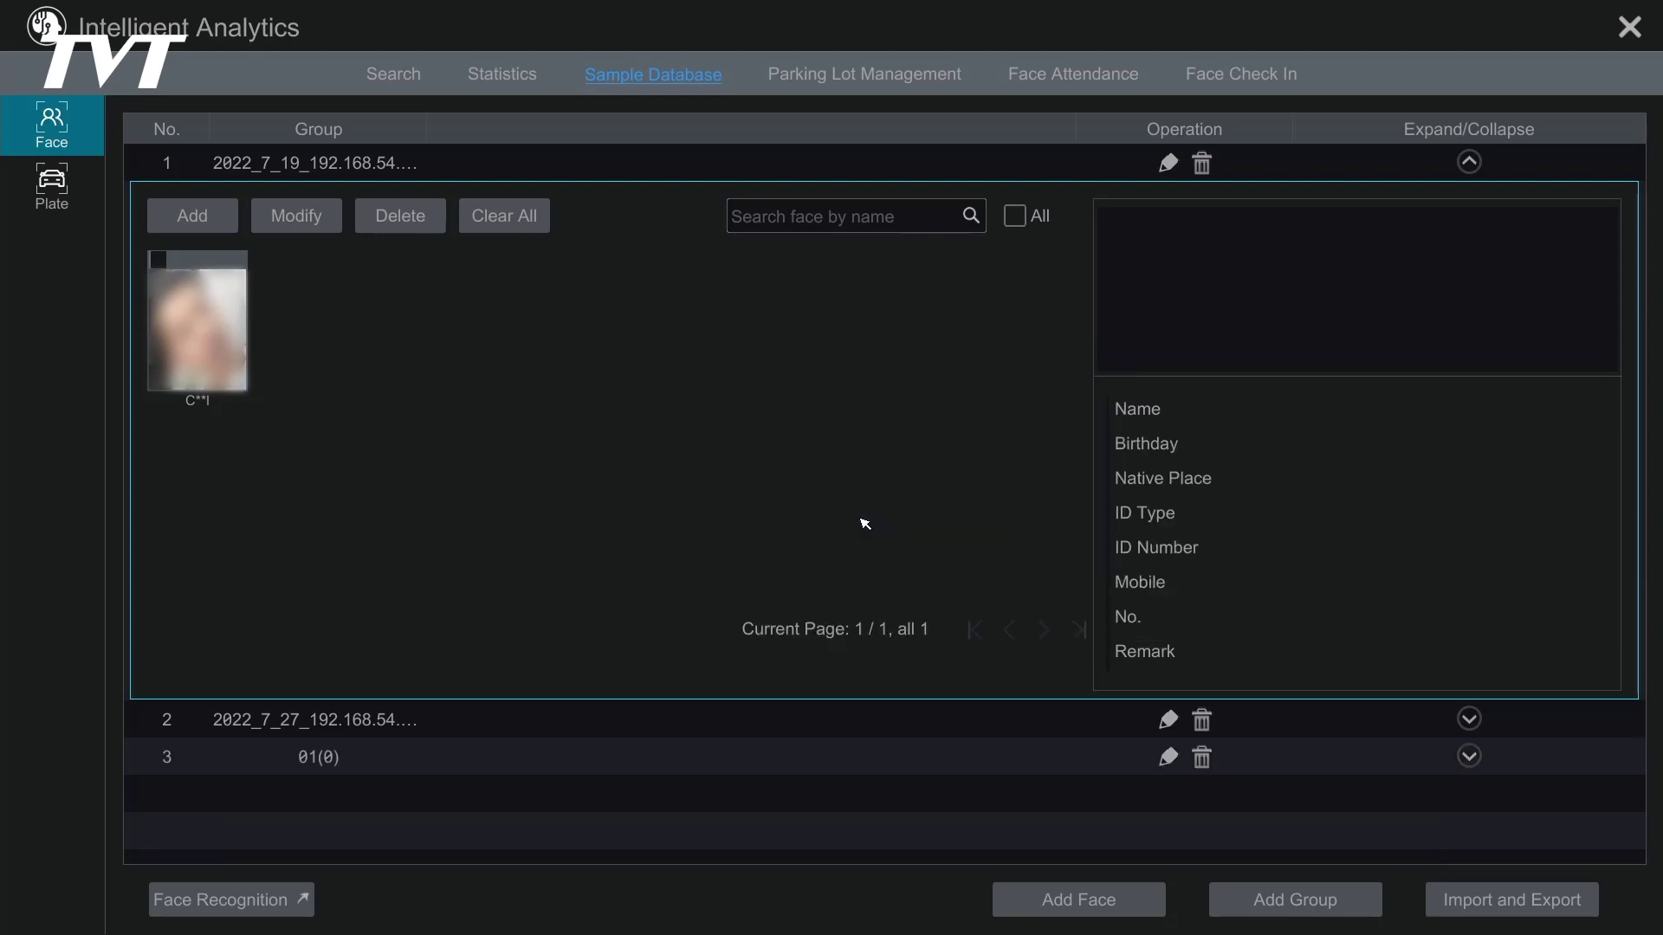
{"action": "left_click", "coordinate": [1458, 759]}
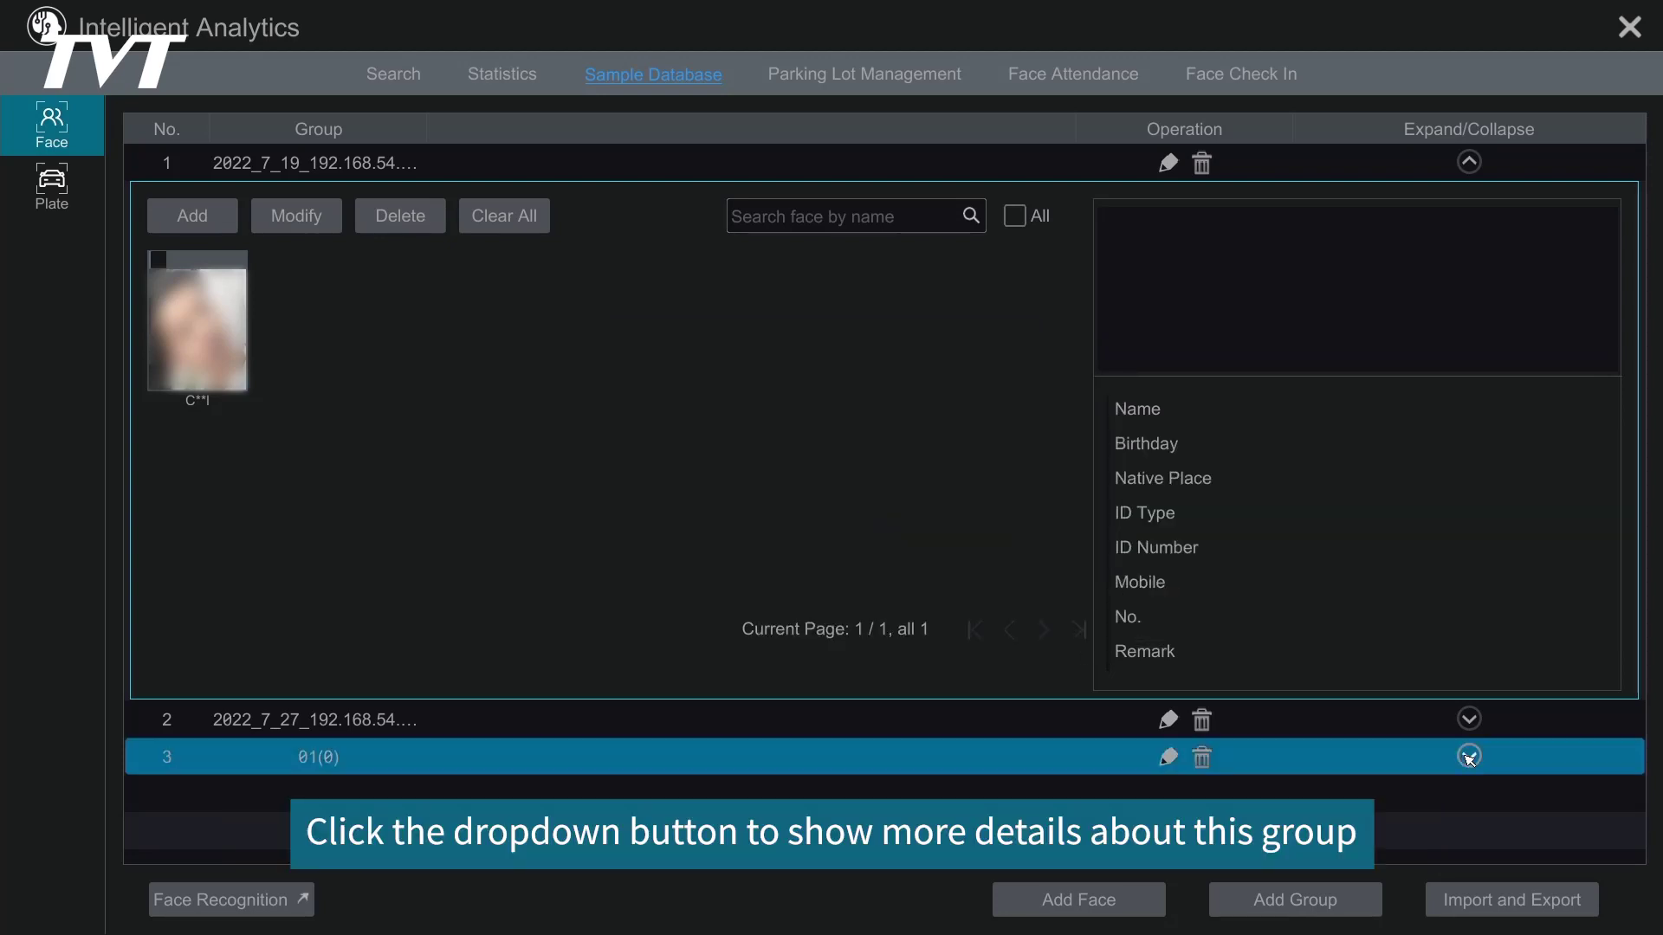
{"action": "left_click", "coordinate": [1469, 758]}
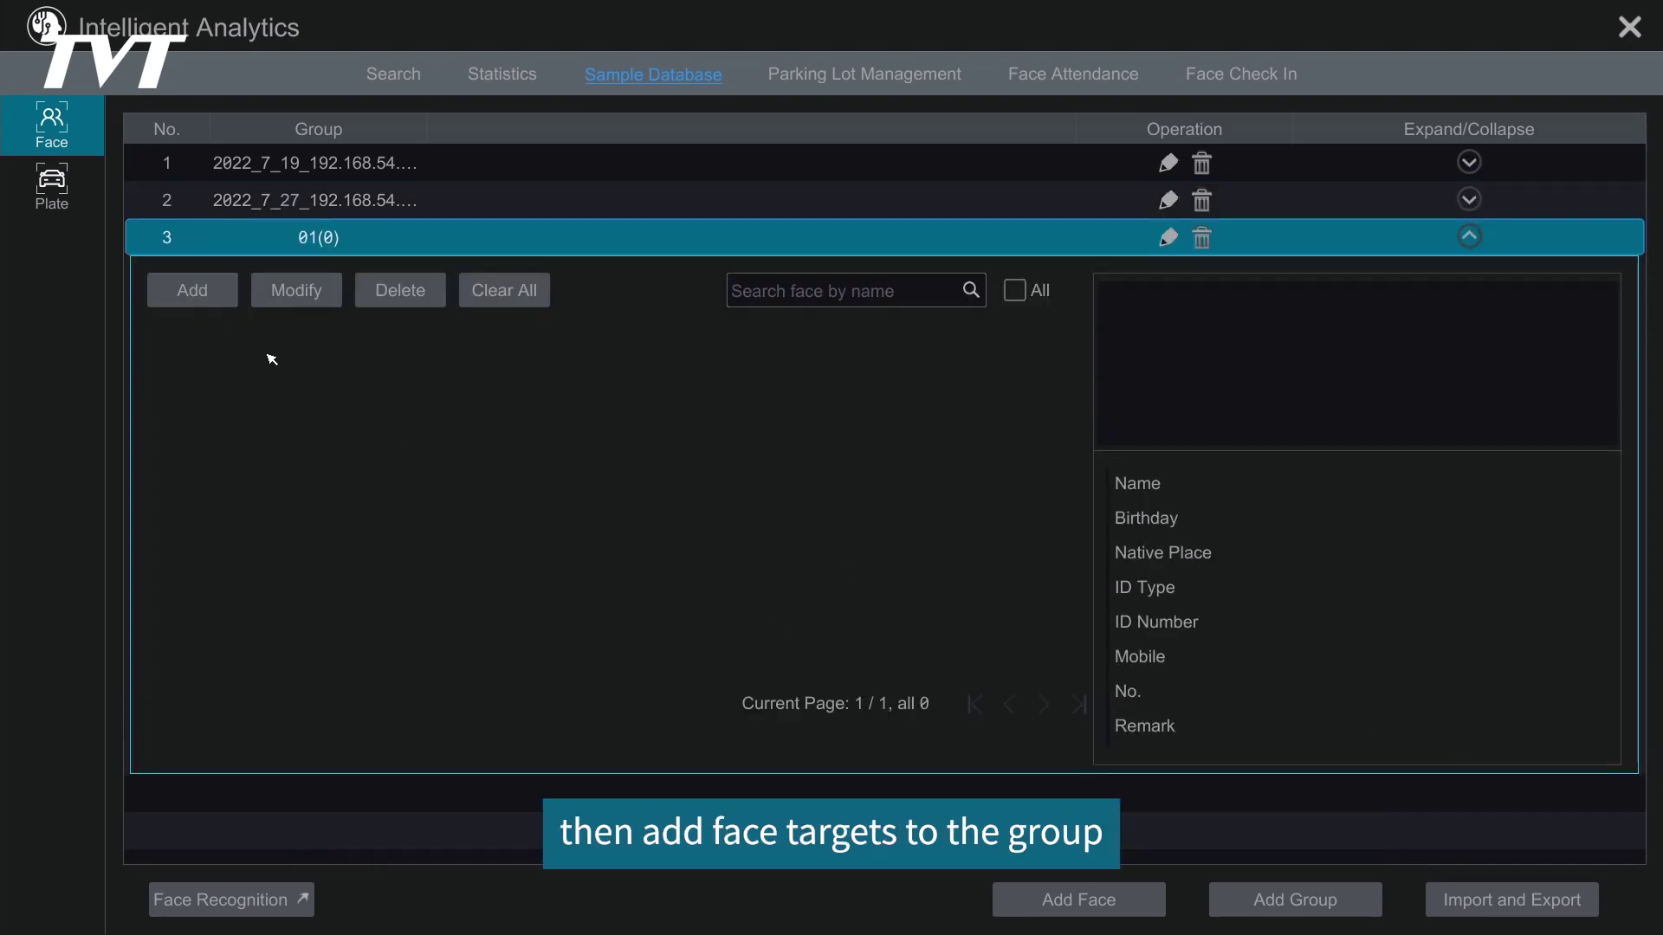
- Search this week's snapshot gallery and select a captured face for group 01
{"action": "left_click", "coordinate": [221, 296]}
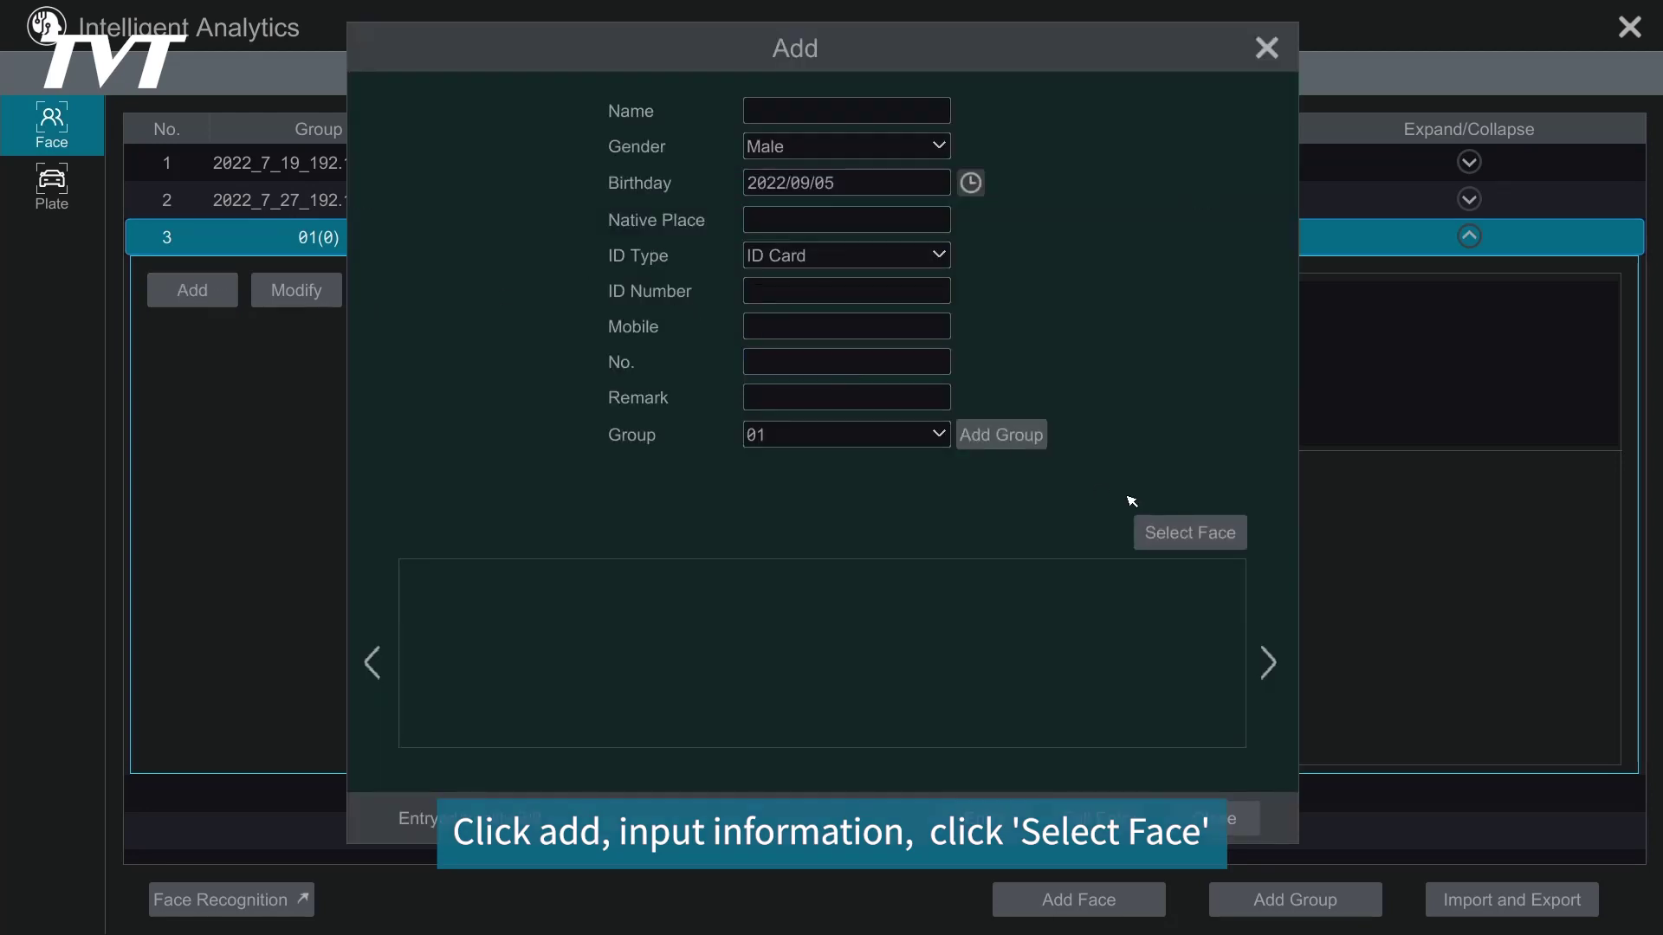
{"action": "left_click", "coordinate": [1208, 541]}
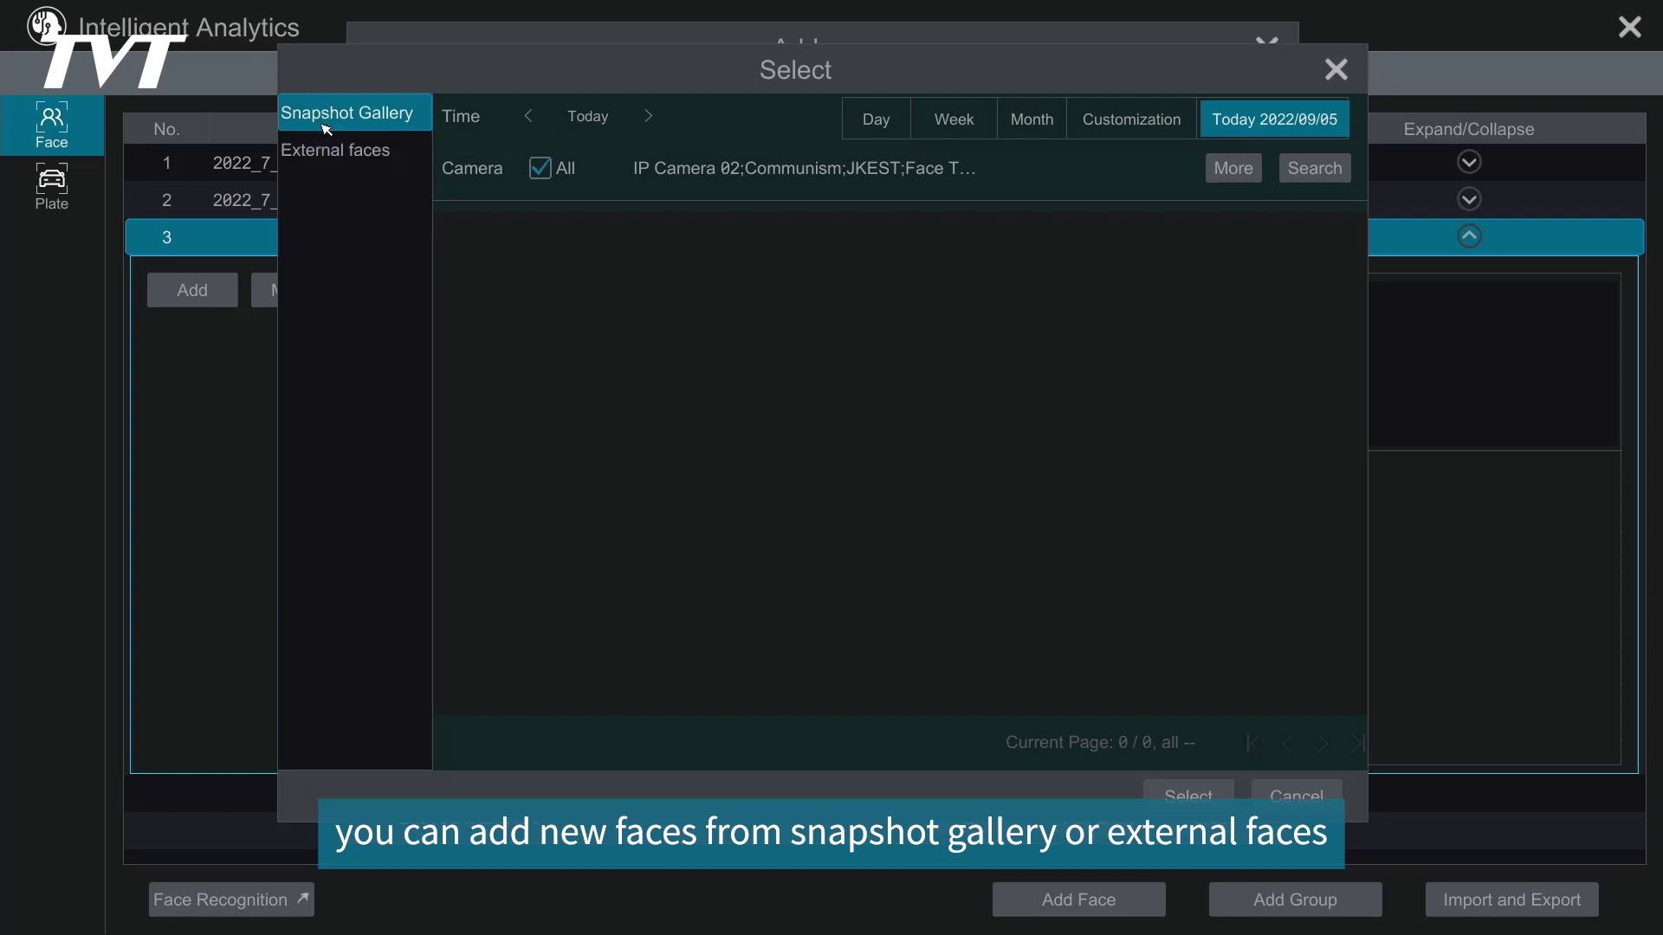
{"action": "left_click", "coordinate": [334, 151]}
{"action": "left_click", "coordinate": [350, 119]}
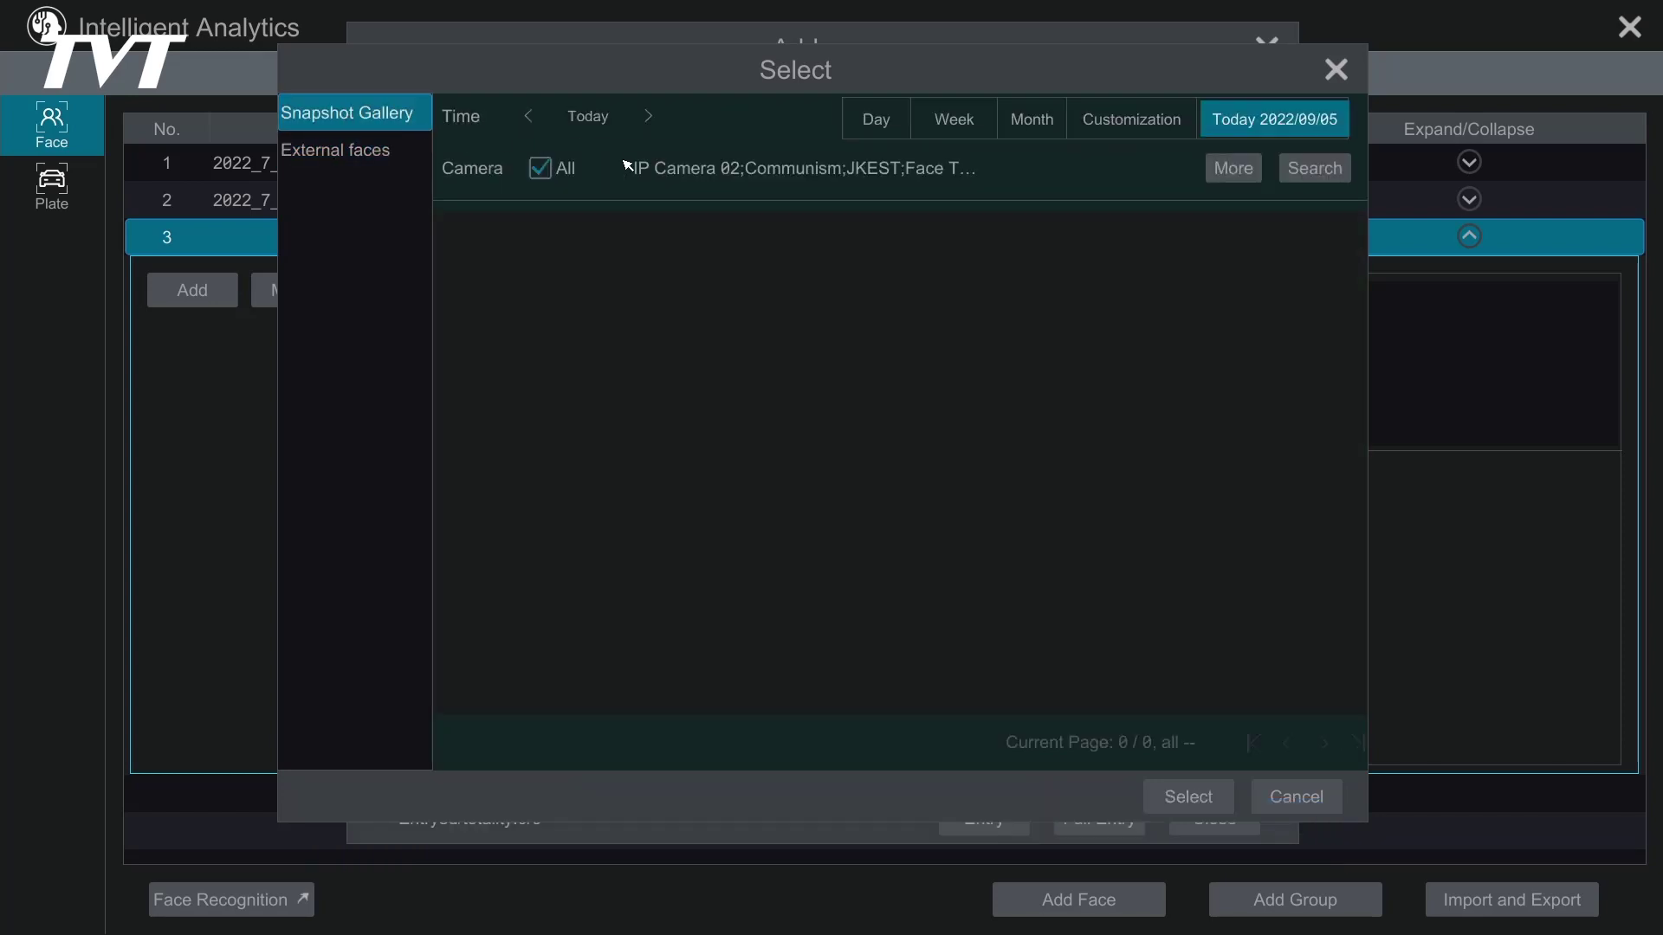
{"action": "left_click", "coordinate": [966, 127]}
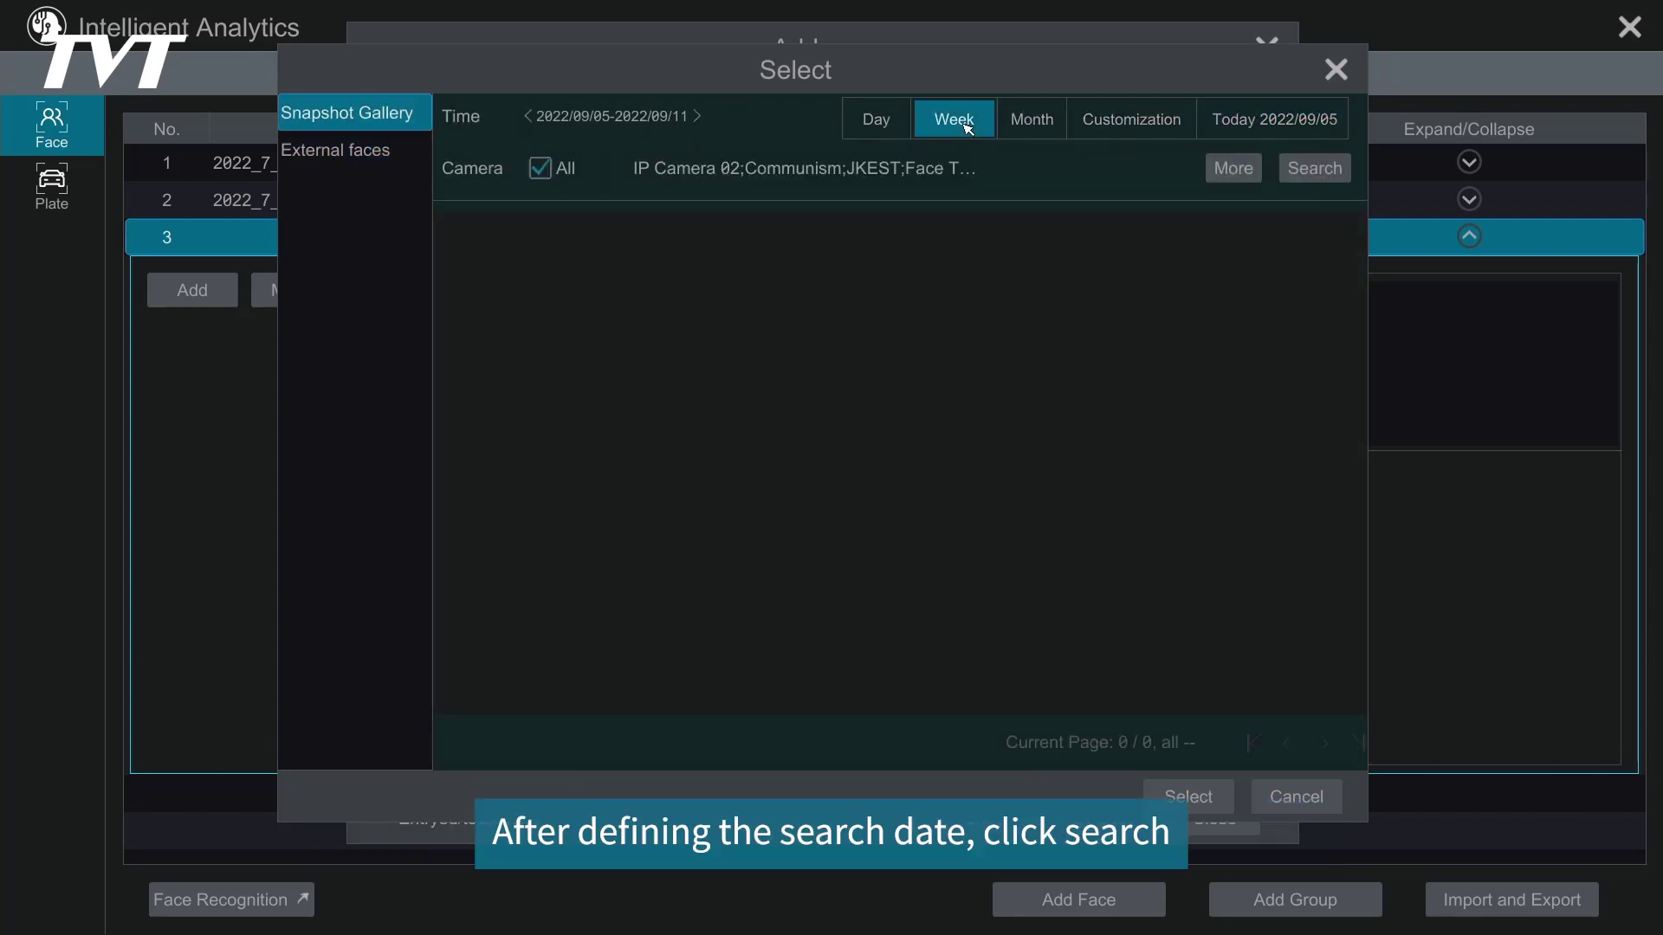
{"action": "left_click", "coordinate": [1314, 168]}
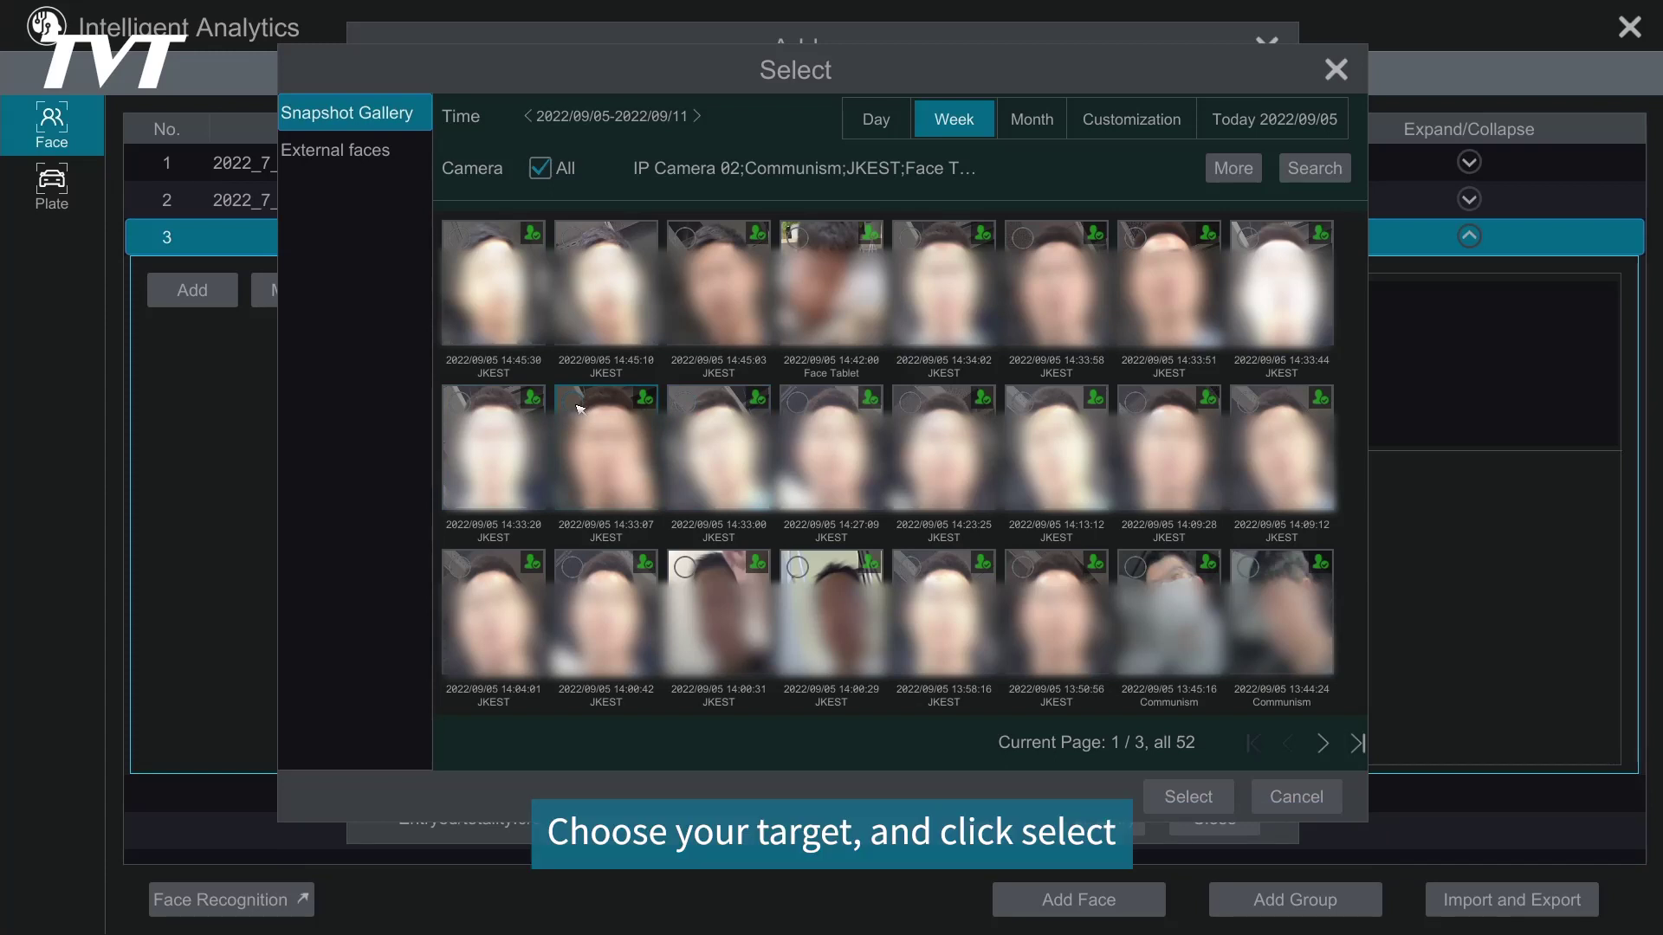
{"action": "left_click", "coordinate": [1199, 798]}
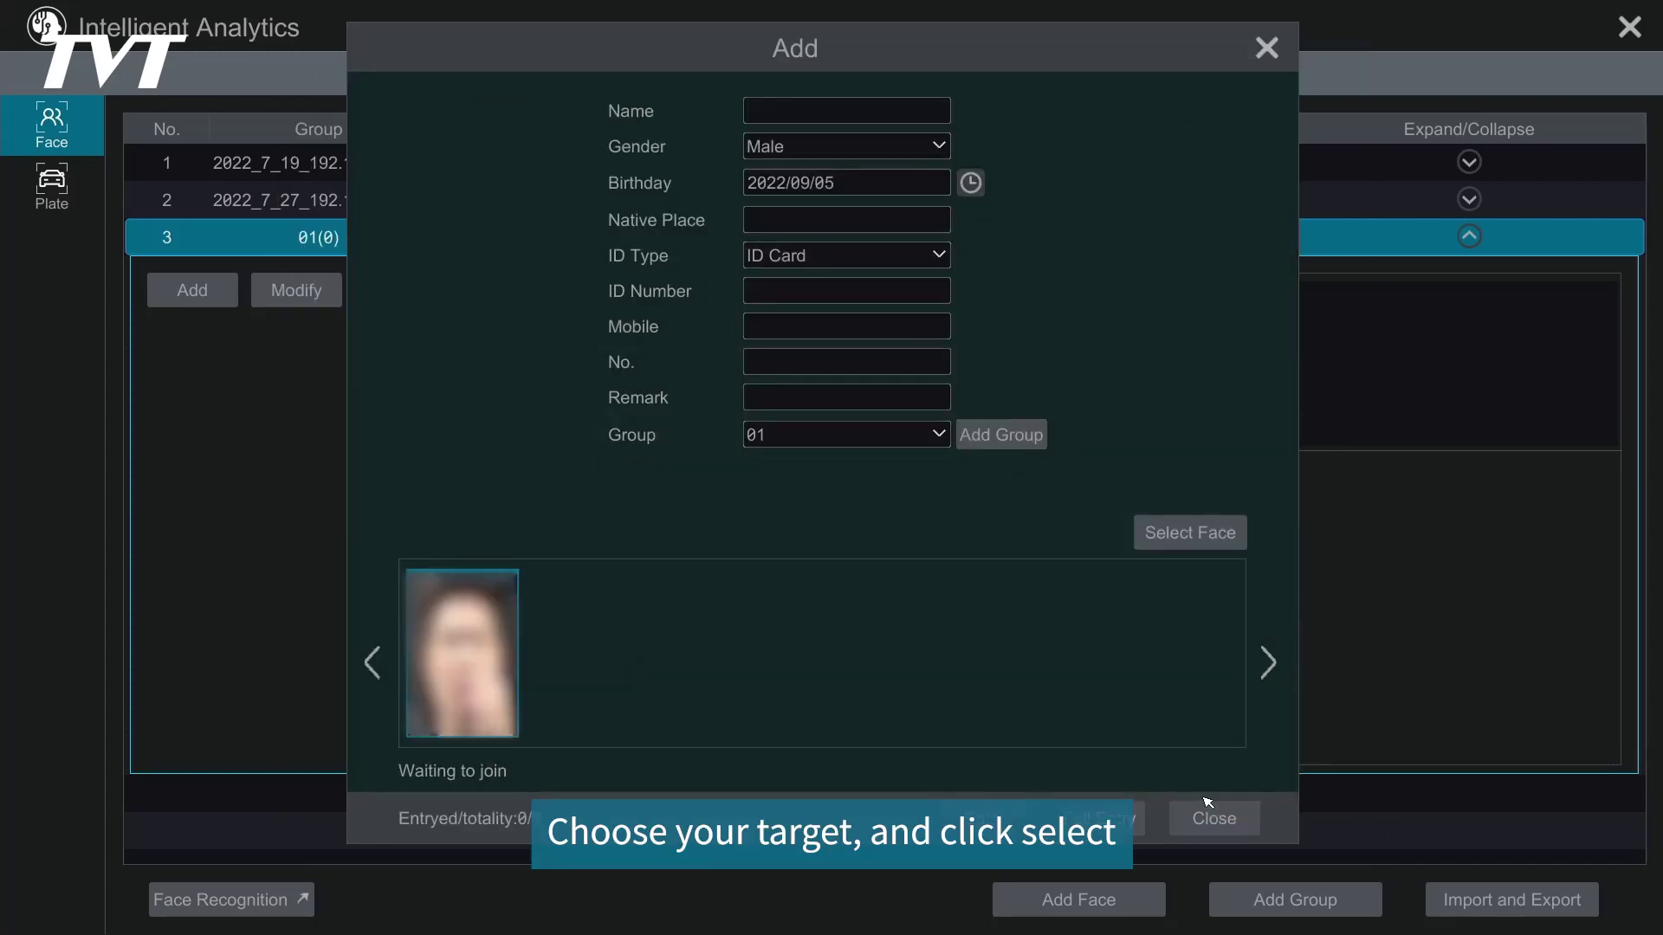
- Name the face '000001', enroll it into group 01, and close the form
{"action": "left_click", "coordinate": [881, 111]}
{"action": "type", "text": "000001"}
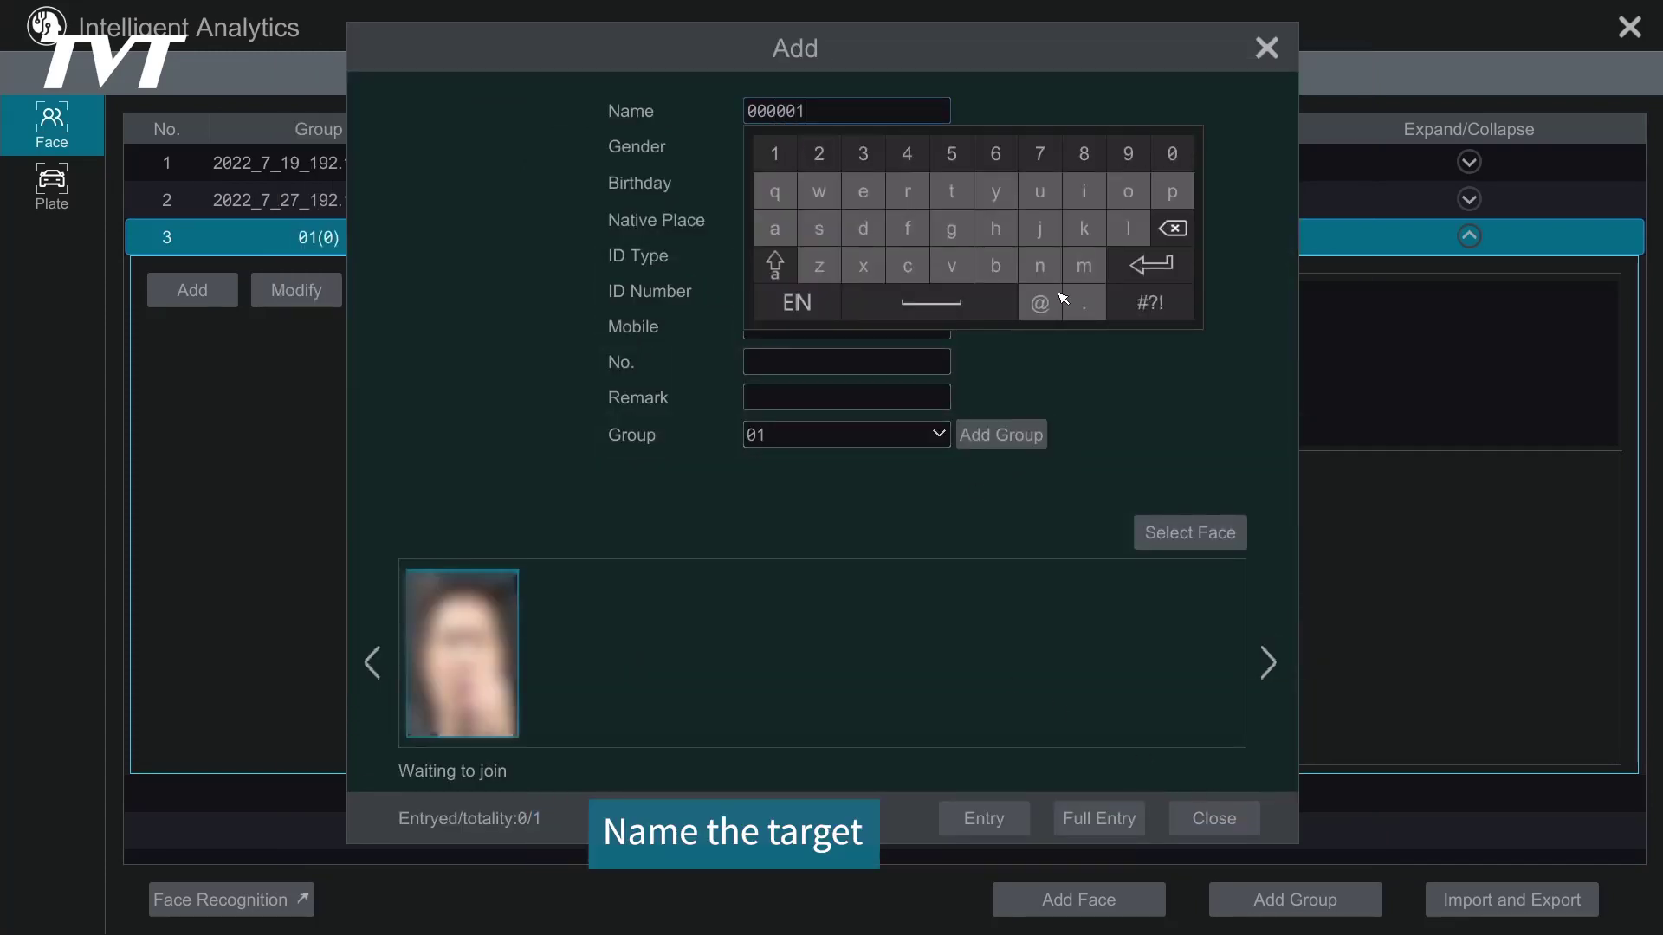
{"action": "left_click", "coordinate": [935, 629]}
{"action": "left_click", "coordinate": [992, 818]}
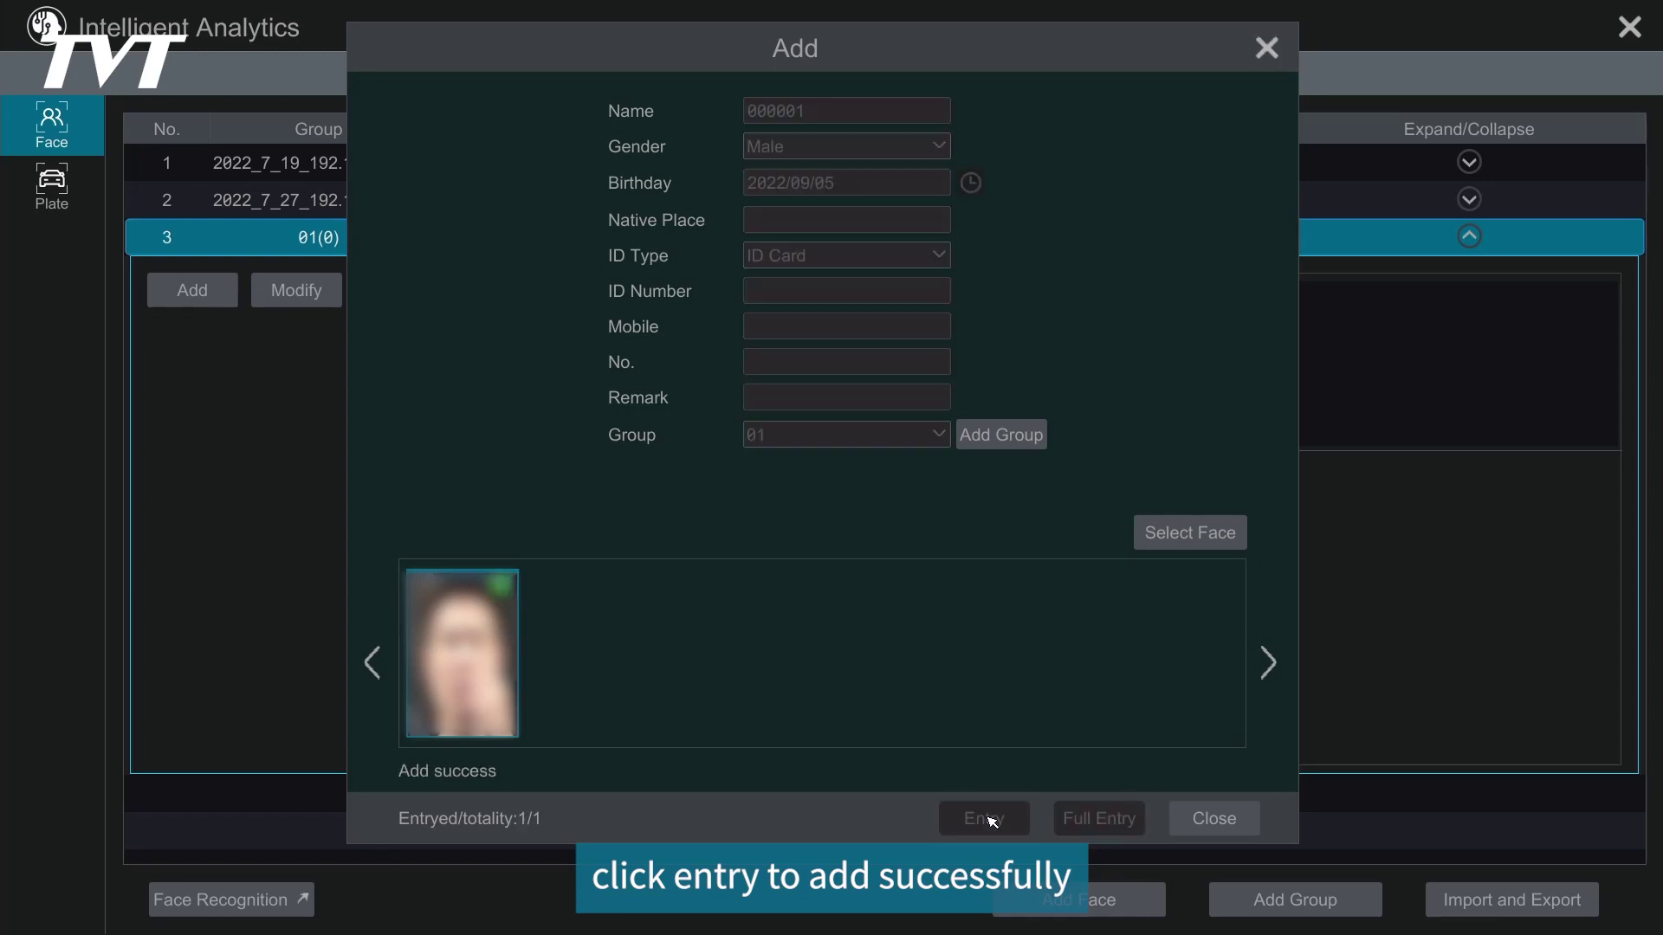
{"action": "left_click", "coordinate": [1214, 818]}
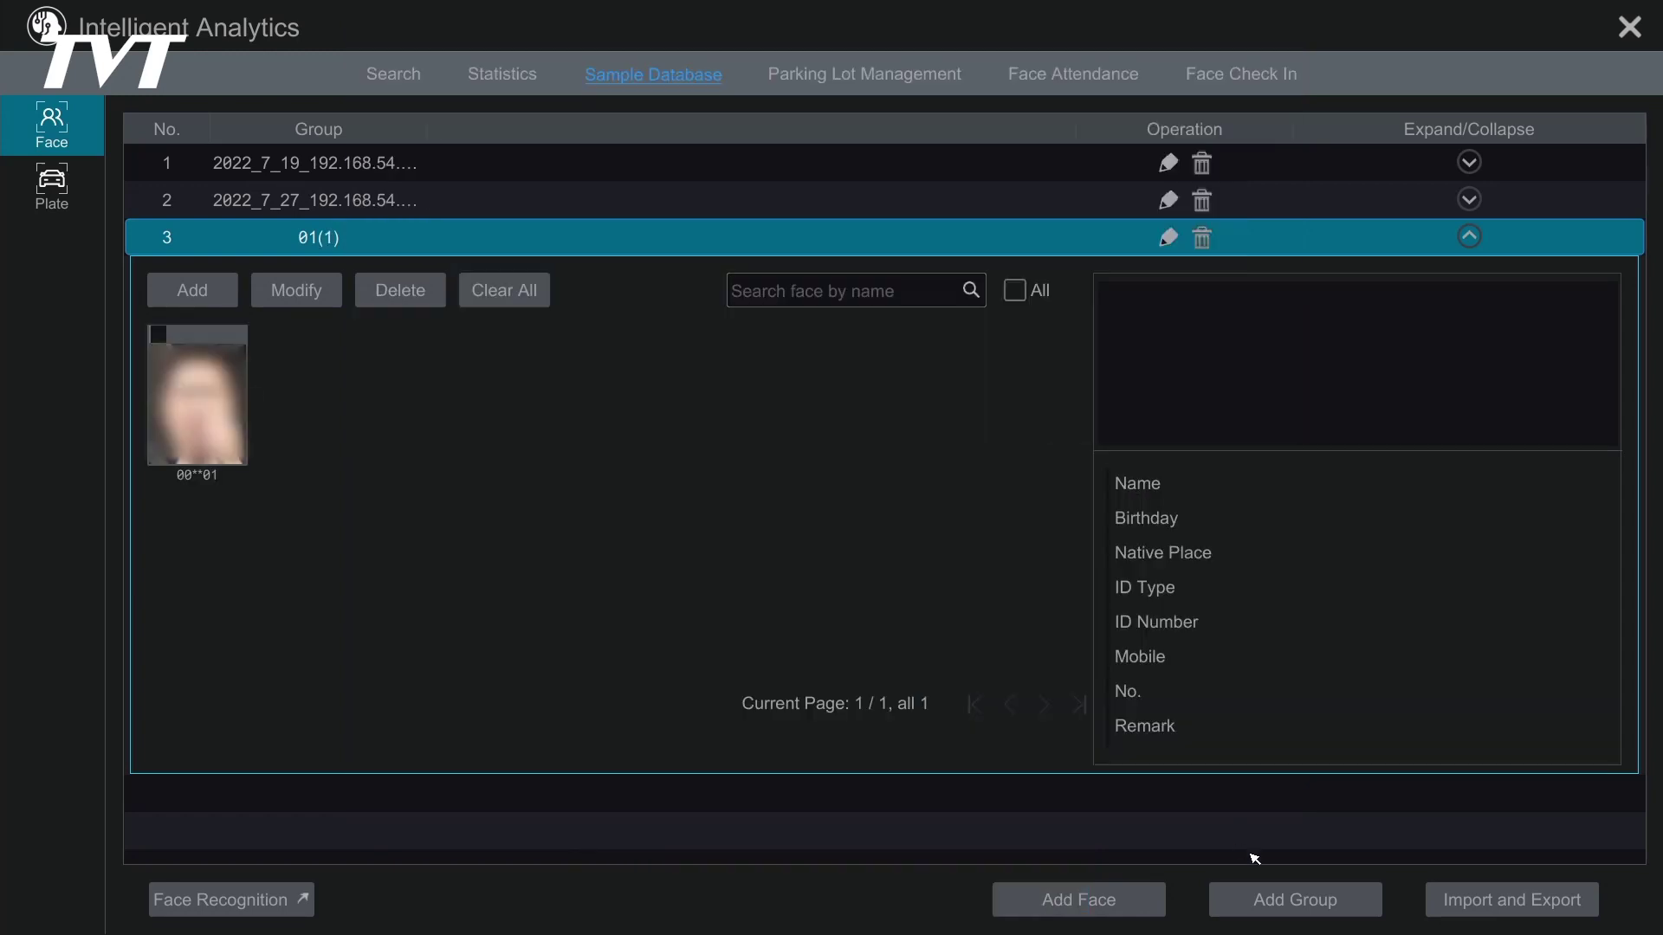
- Check the Import and Export options, then return to JKEST's Face Recognition detection page
{"action": "left_click", "coordinate": [1522, 906]}
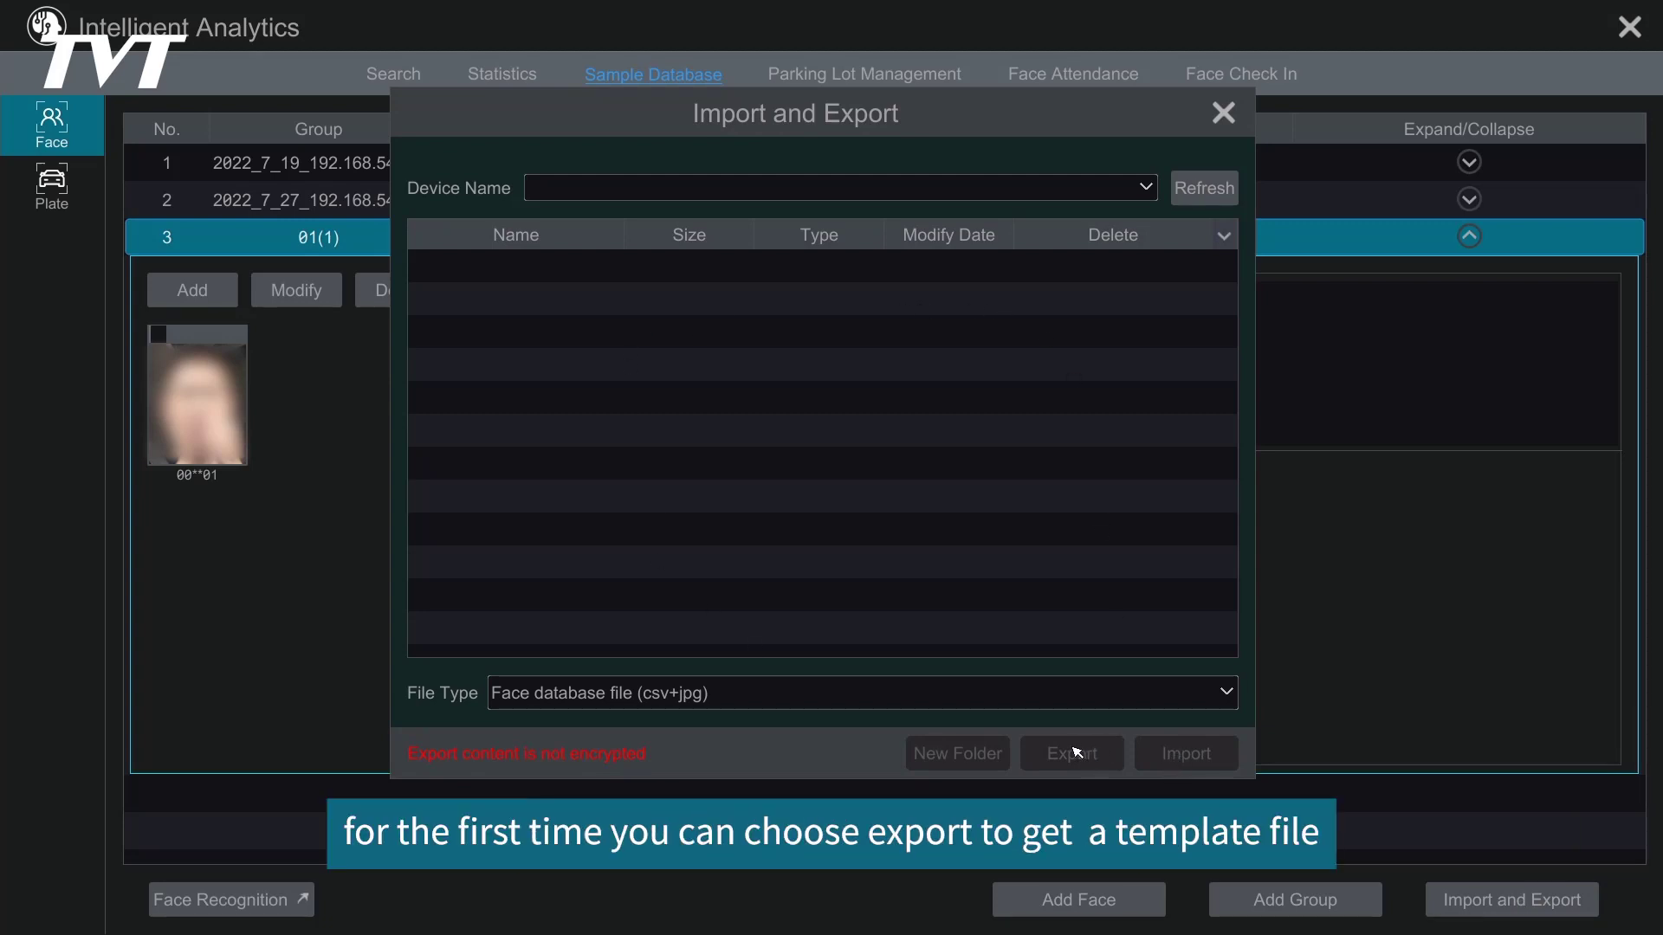
{"action": "left_click", "coordinate": [1222, 112]}
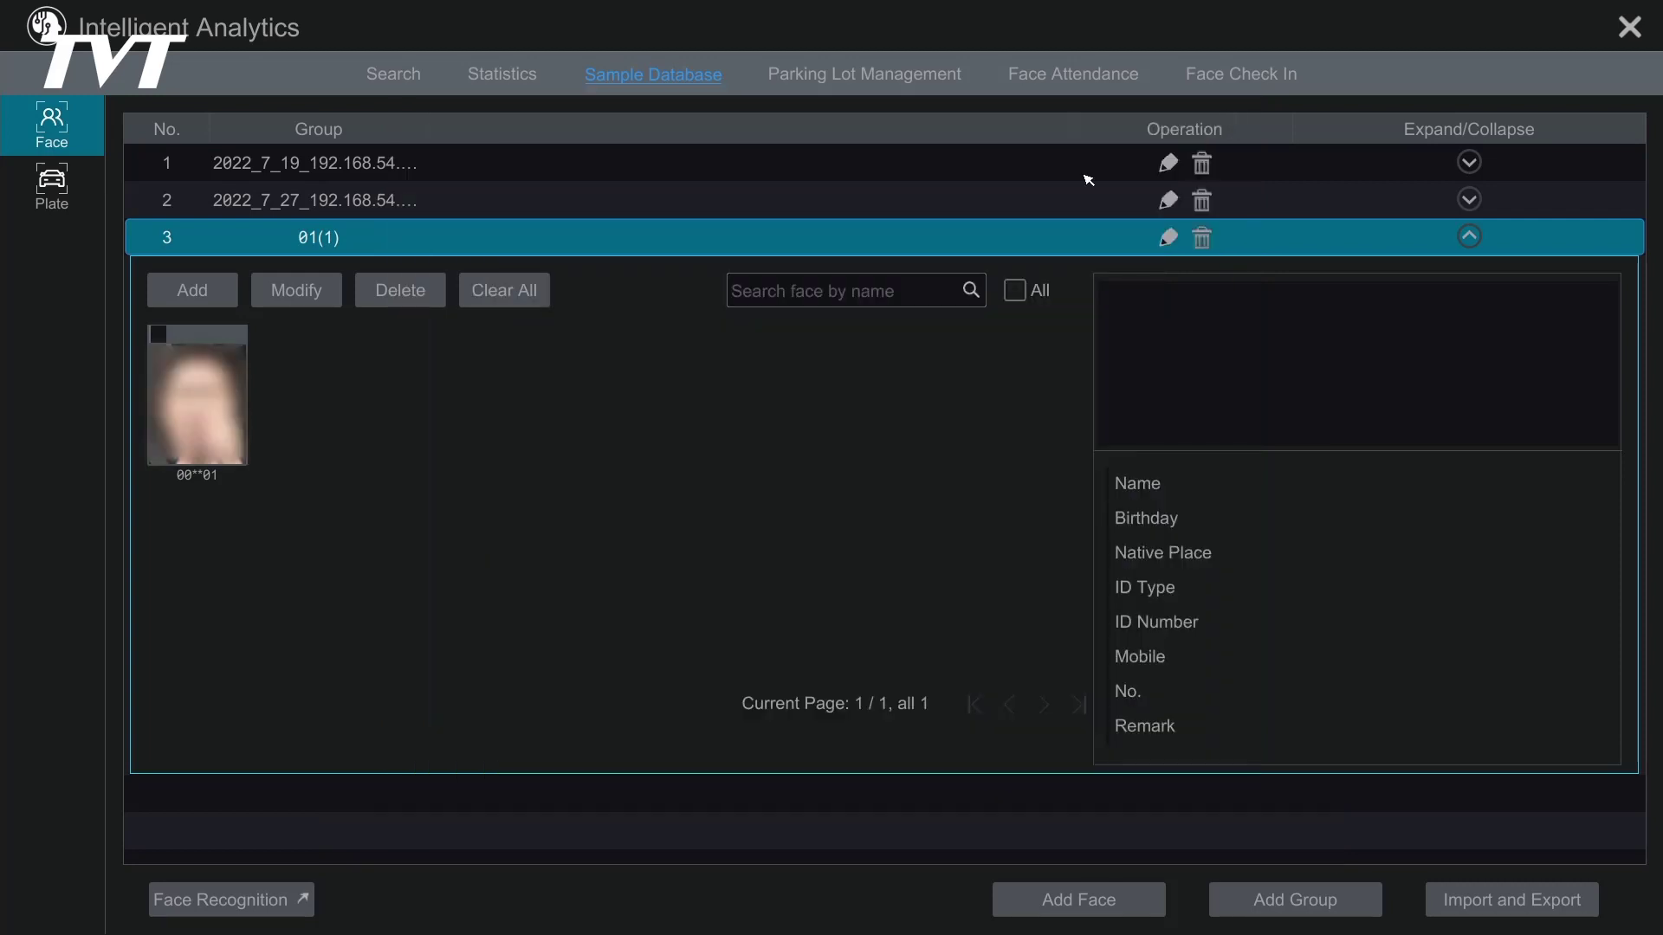
{"action": "left_click", "coordinate": [201, 902]}
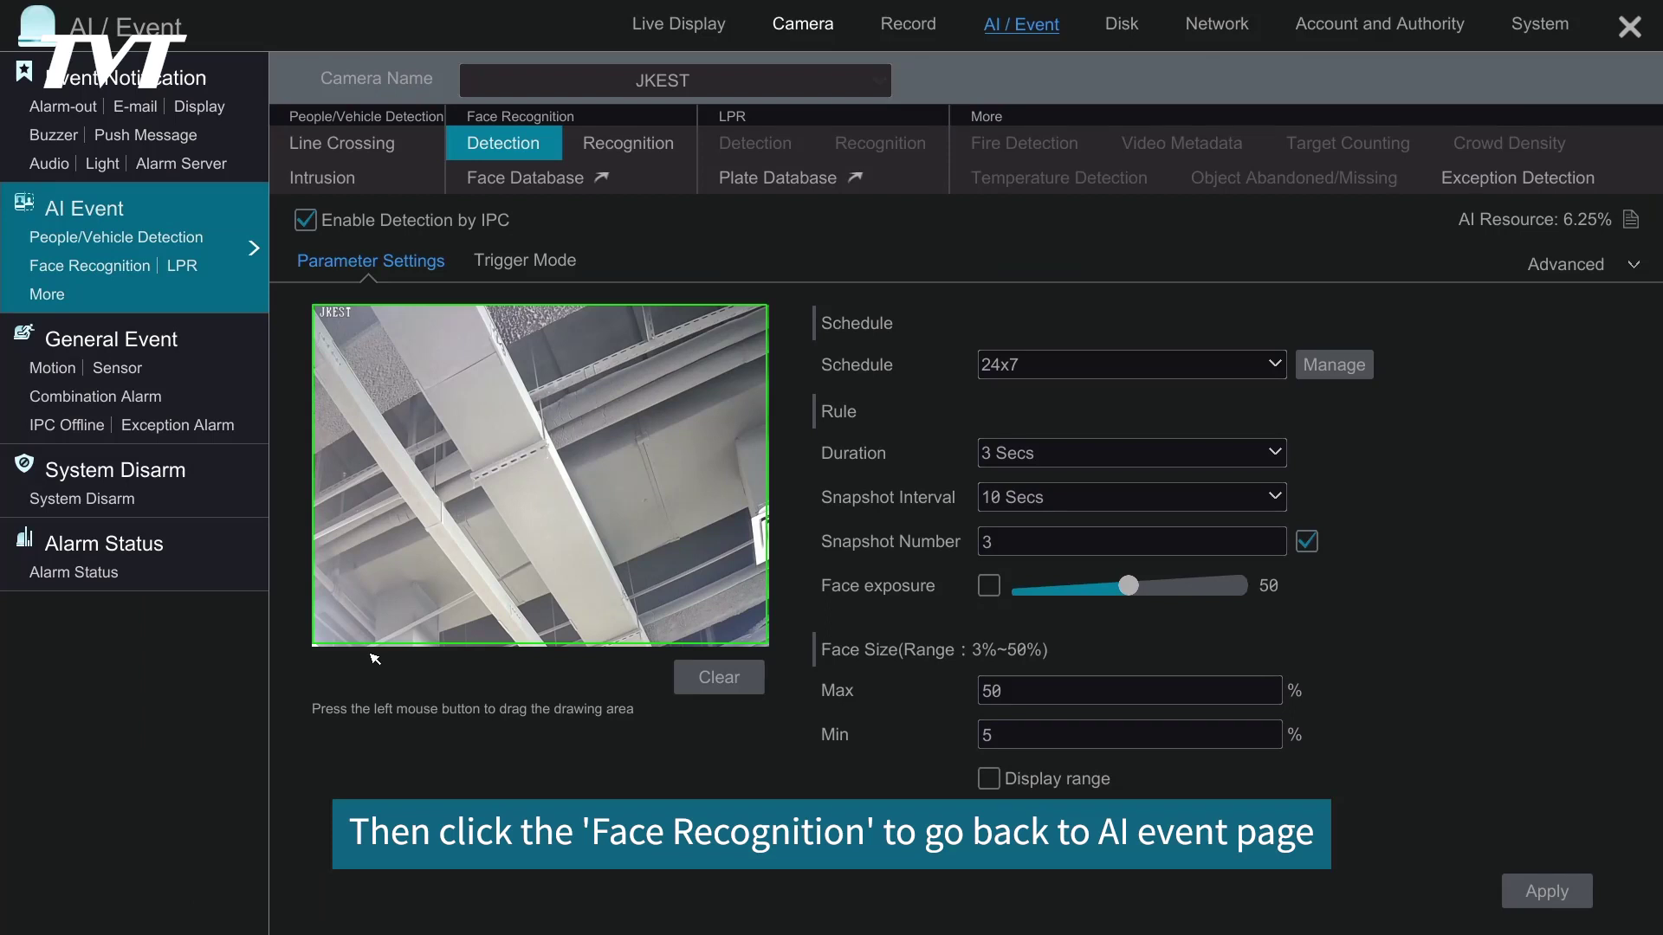
- Enable Successful Recognition and Stranger alarms on the Recognition tab
{"action": "left_click", "coordinate": [633, 148]}
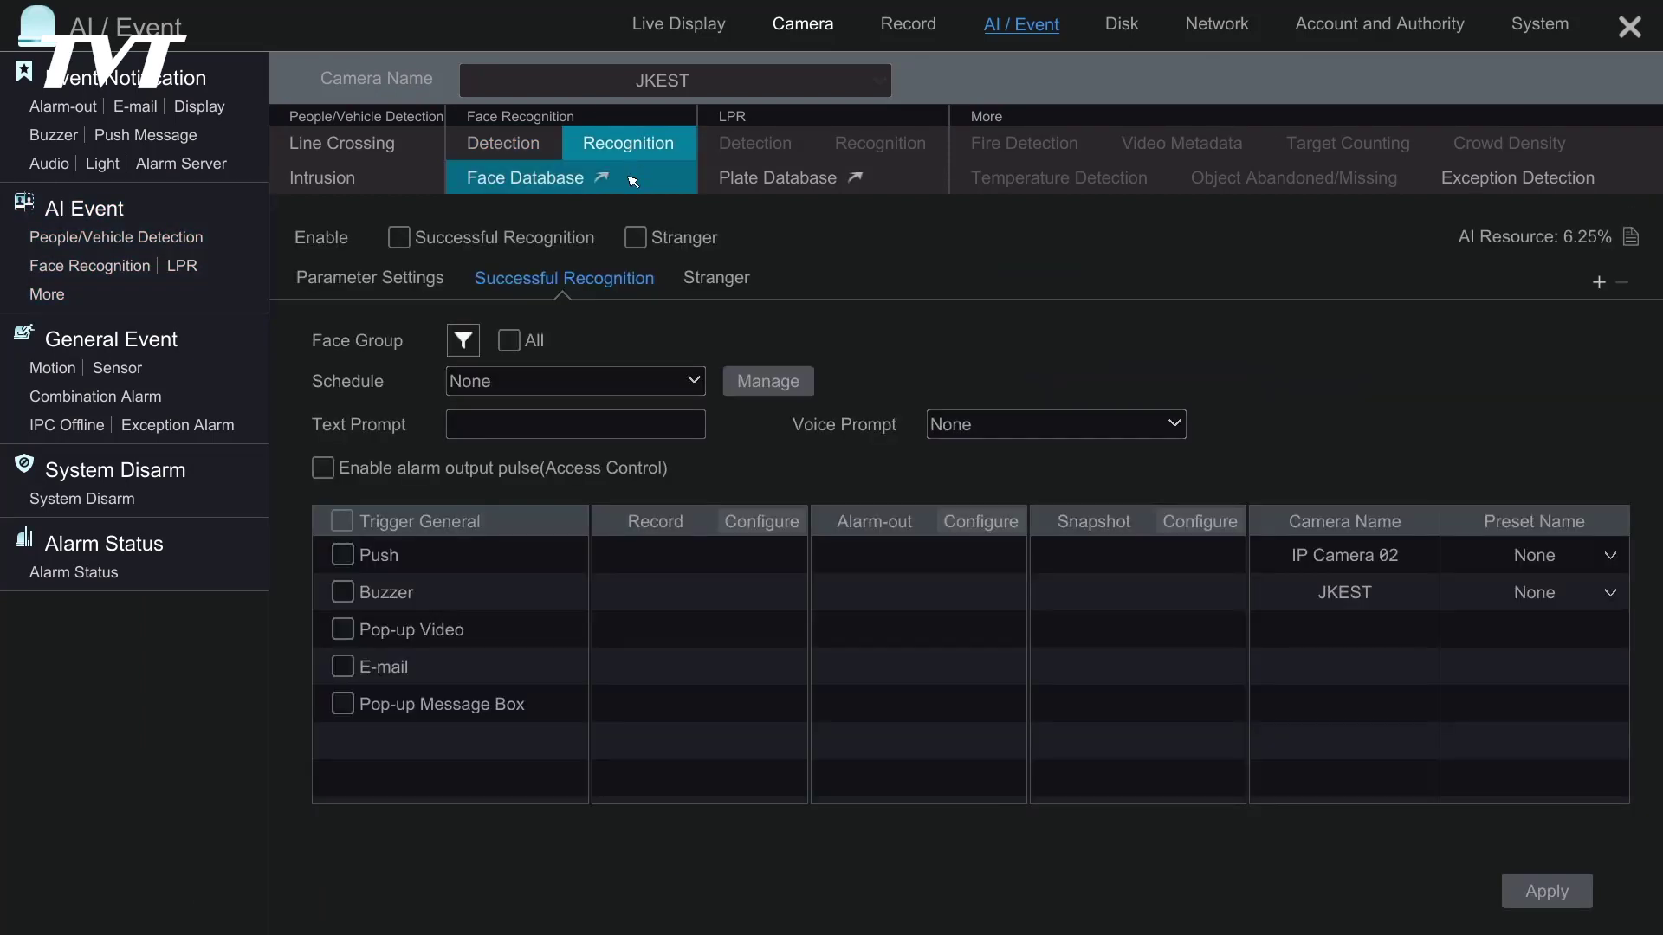
{"action": "left_click", "coordinate": [396, 240]}
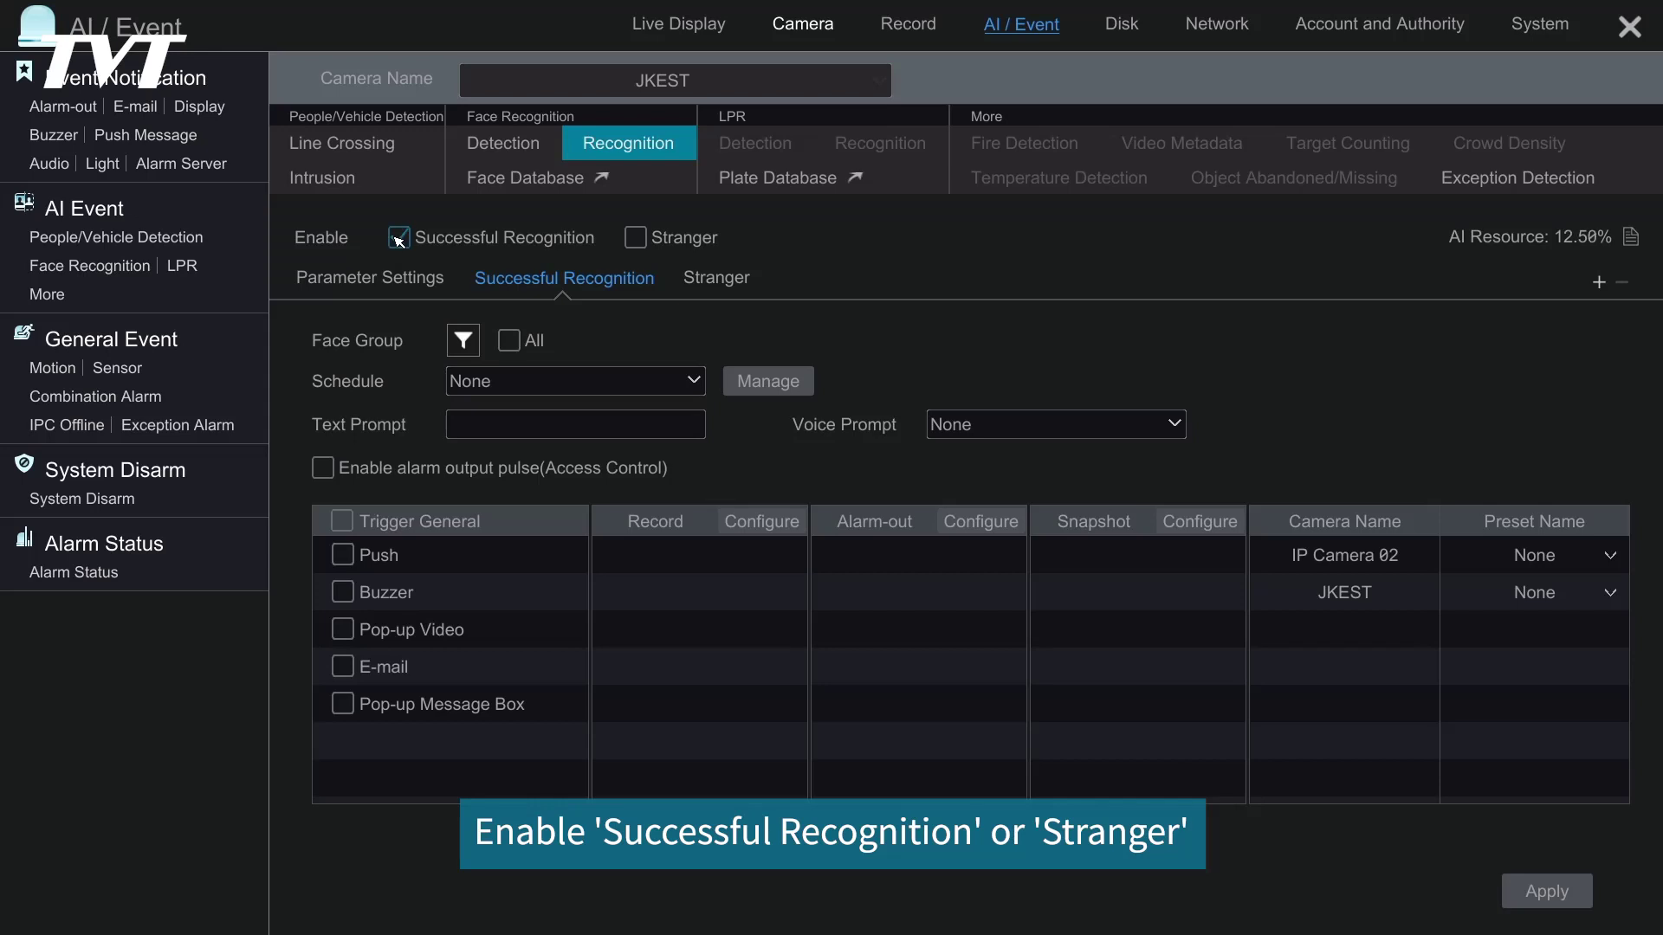
{"action": "left_click", "coordinate": [639, 240]}
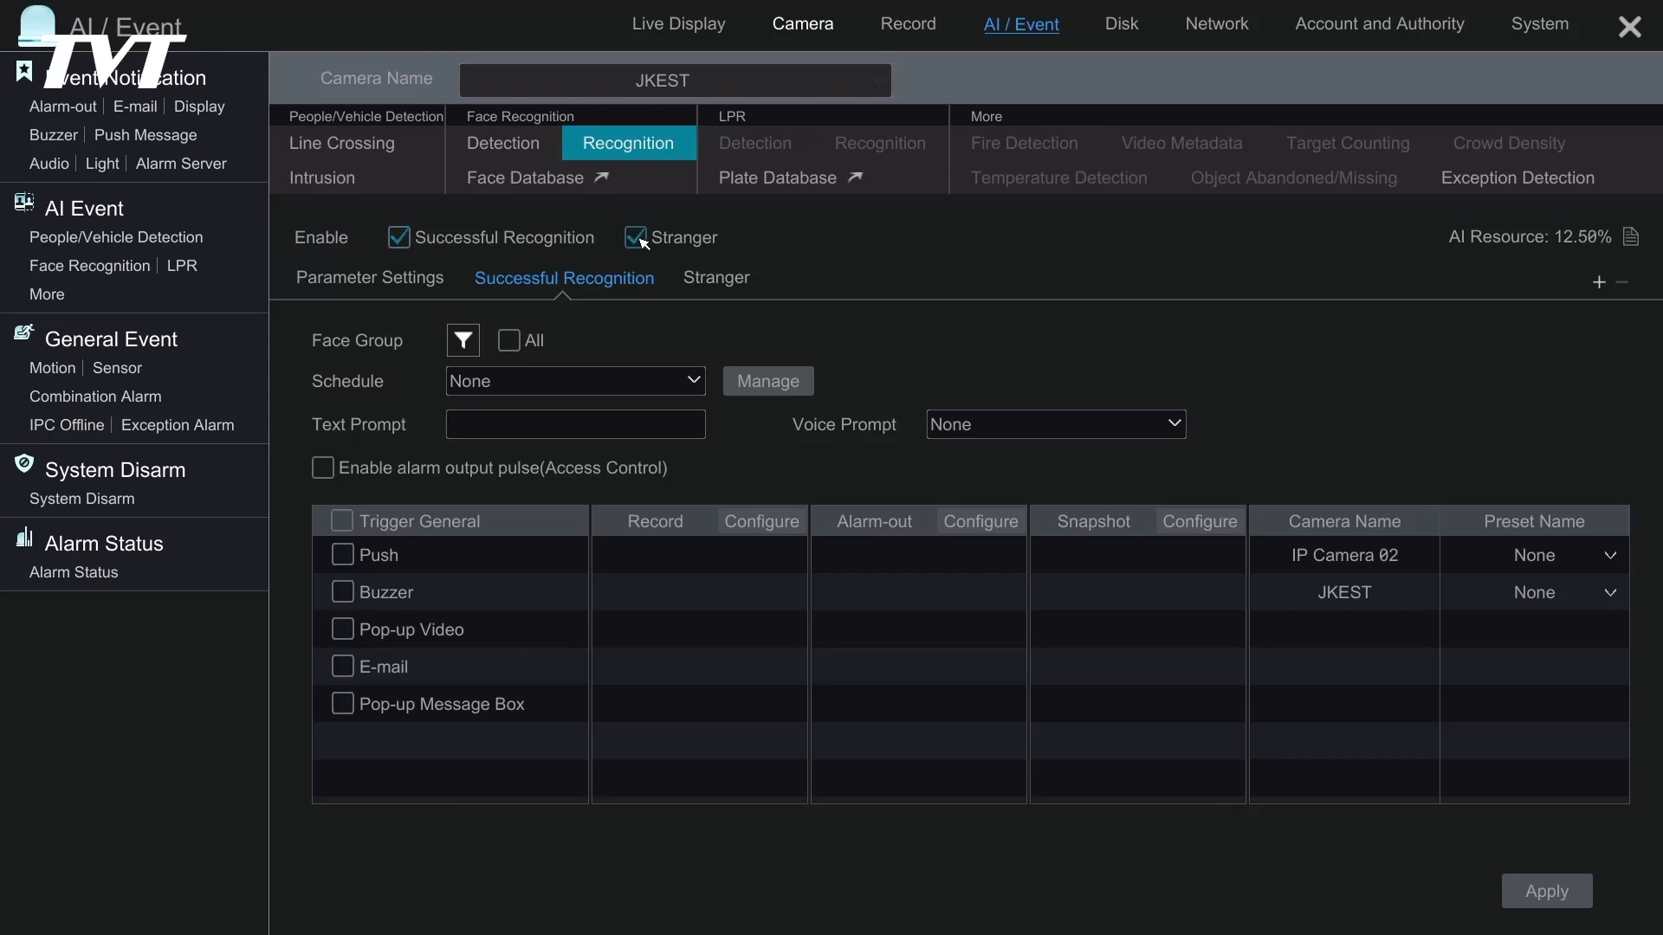
- Keep group 01's similarity threshold at 75% in Parameter Settings
{"action": "left_click", "coordinate": [390, 284]}
{"action": "left_click", "coordinate": [695, 403]}
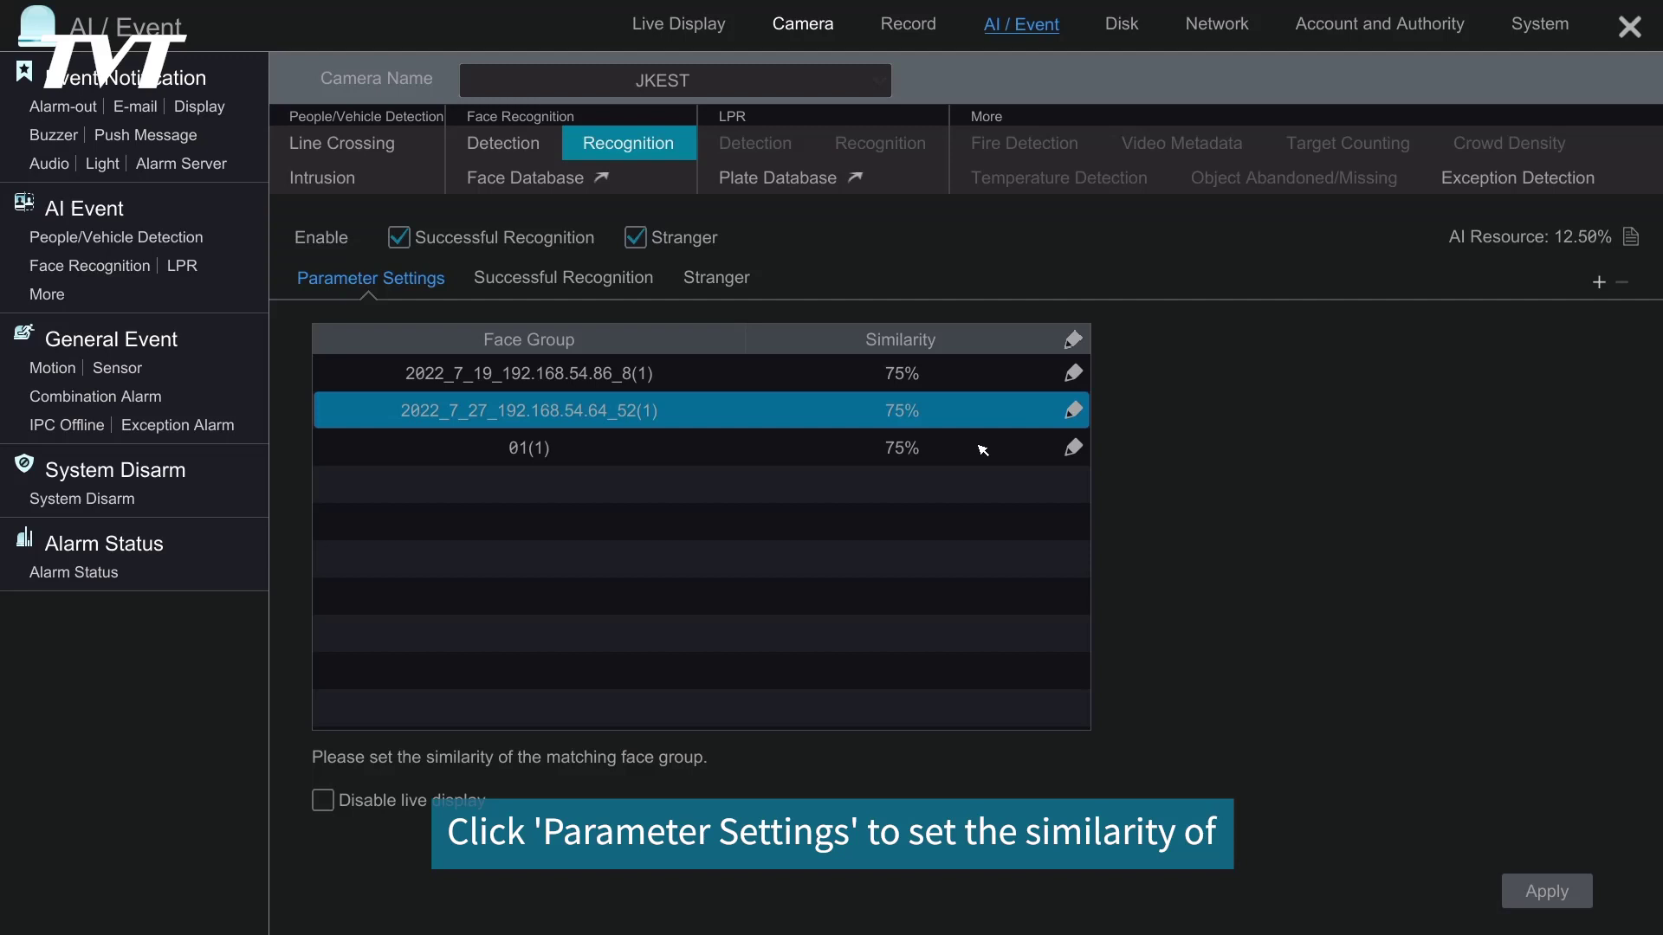
{"action": "left_click", "coordinate": [983, 450]}
{"action": "left_click", "coordinate": [1074, 447]}
{"action": "left_click", "coordinate": [841, 443]}
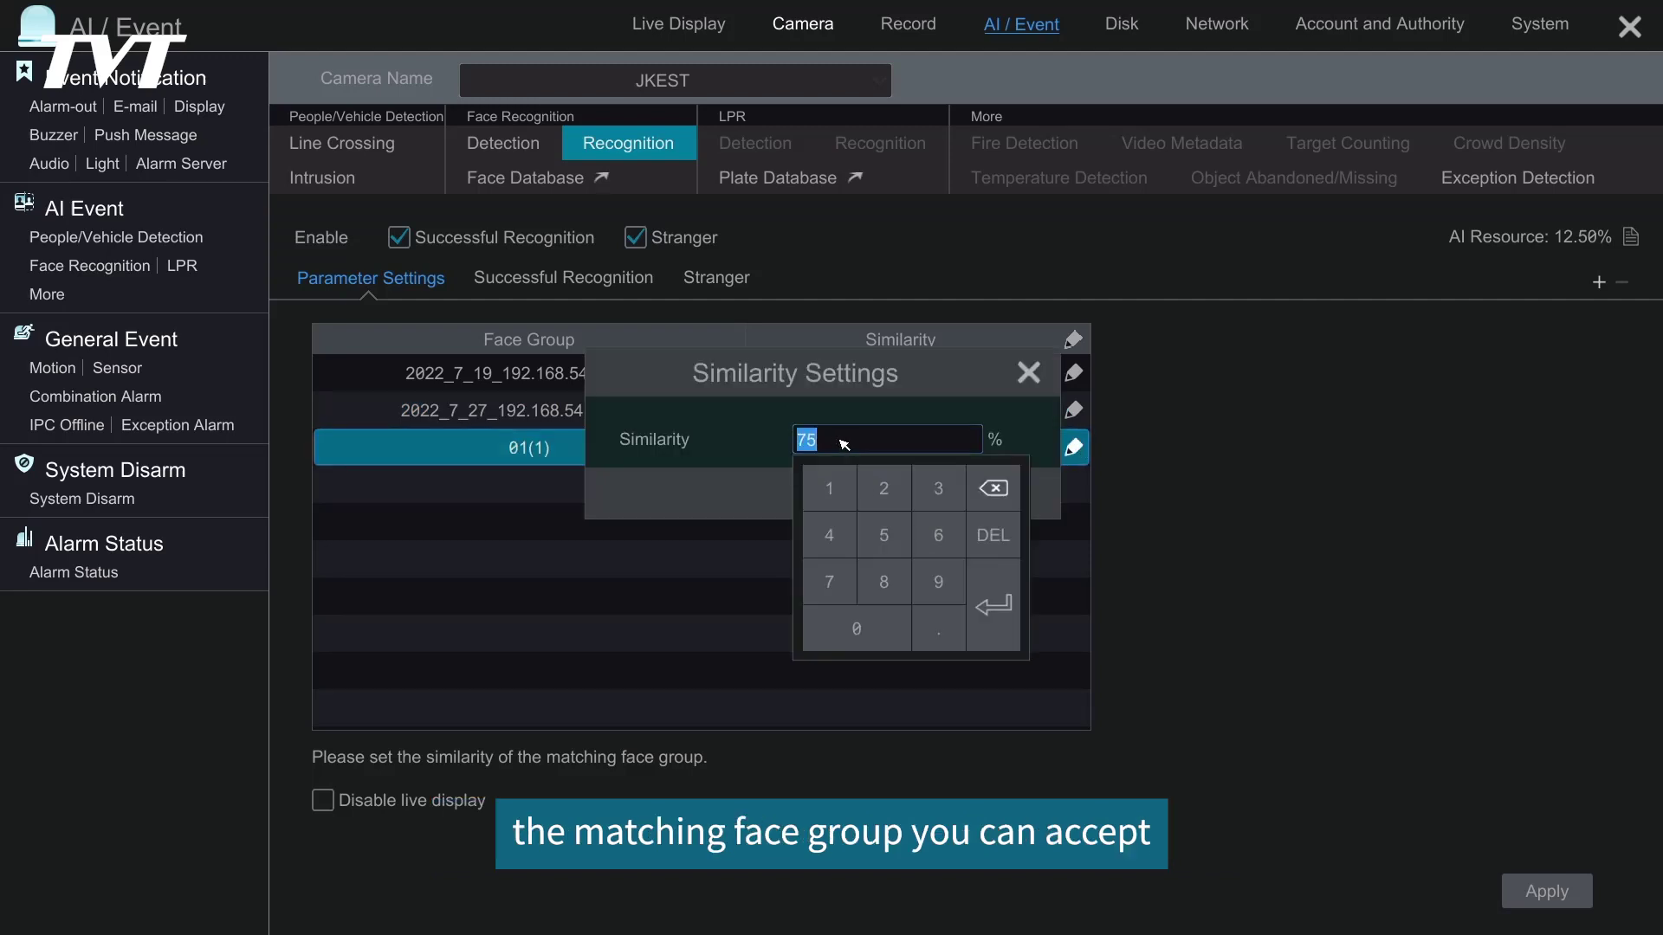
{"action": "left_click", "coordinate": [1011, 574]}
{"action": "left_click", "coordinate": [861, 496]}
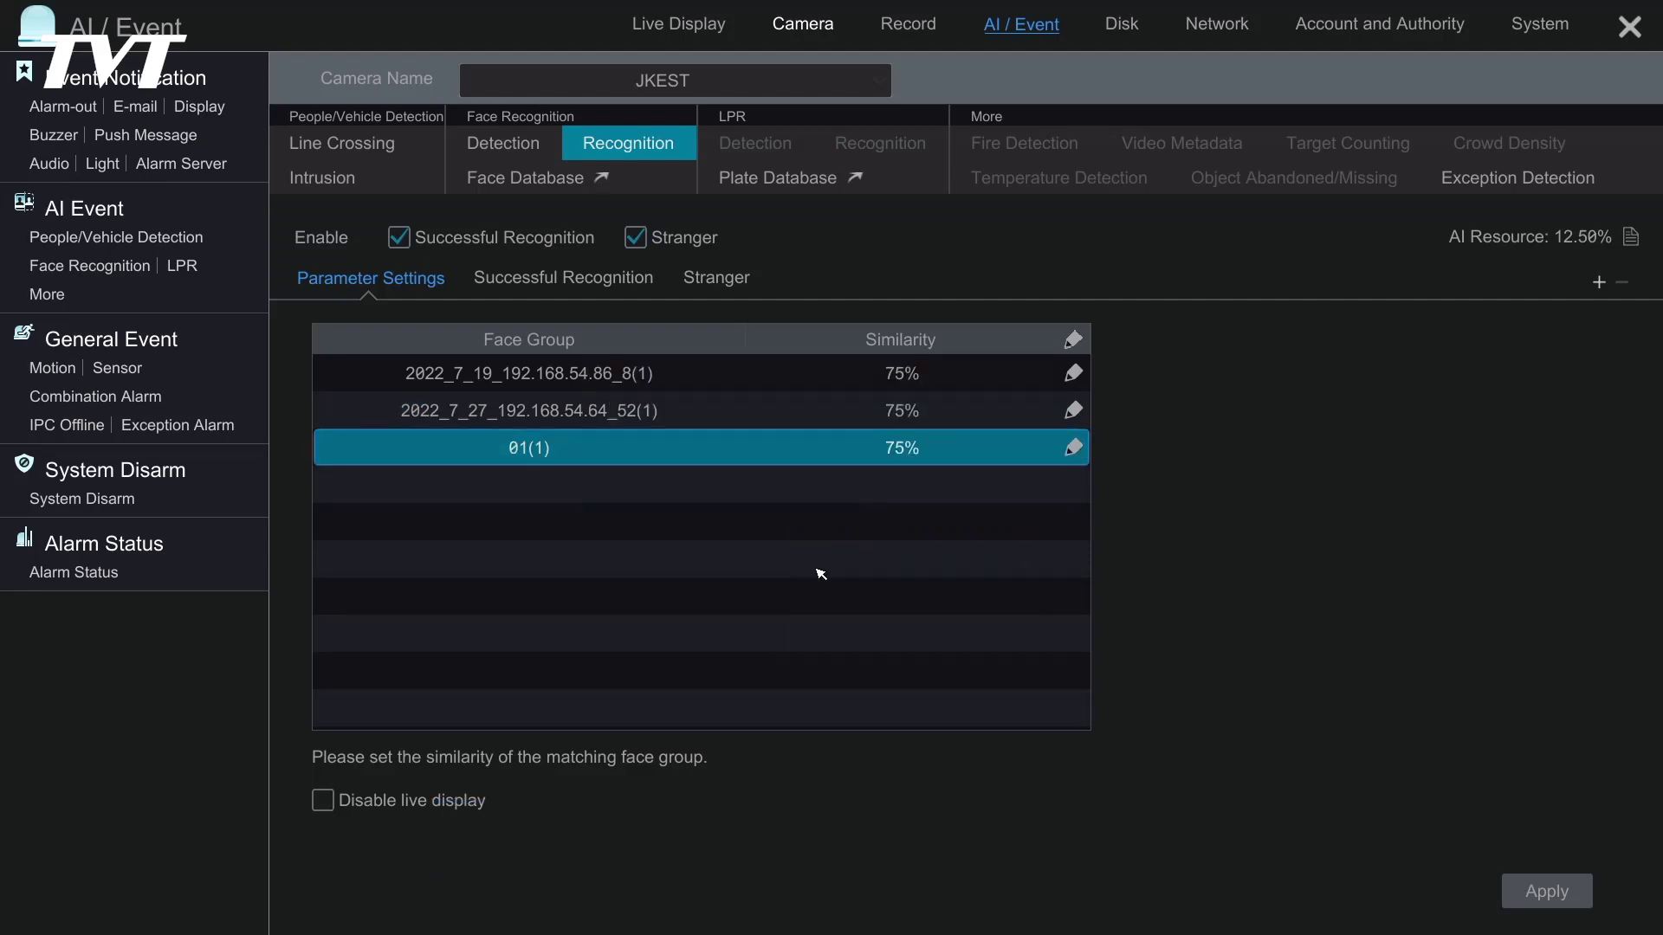
{"action": "left_click", "coordinate": [325, 803]}
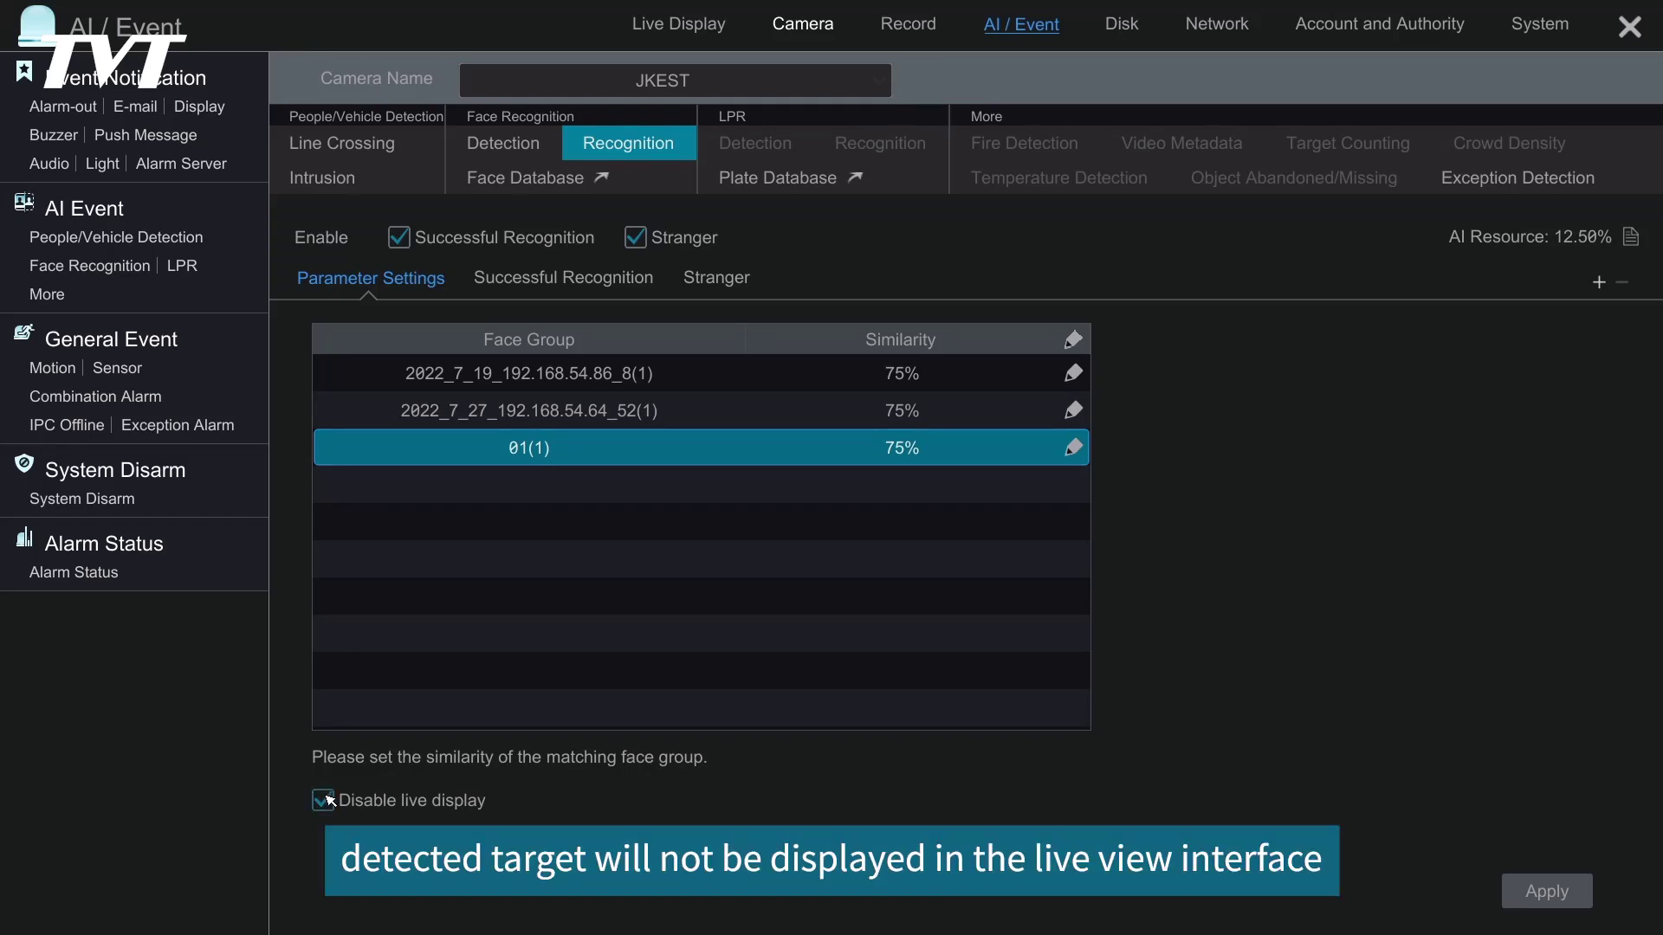
{"action": "left_click", "coordinate": [326, 800]}
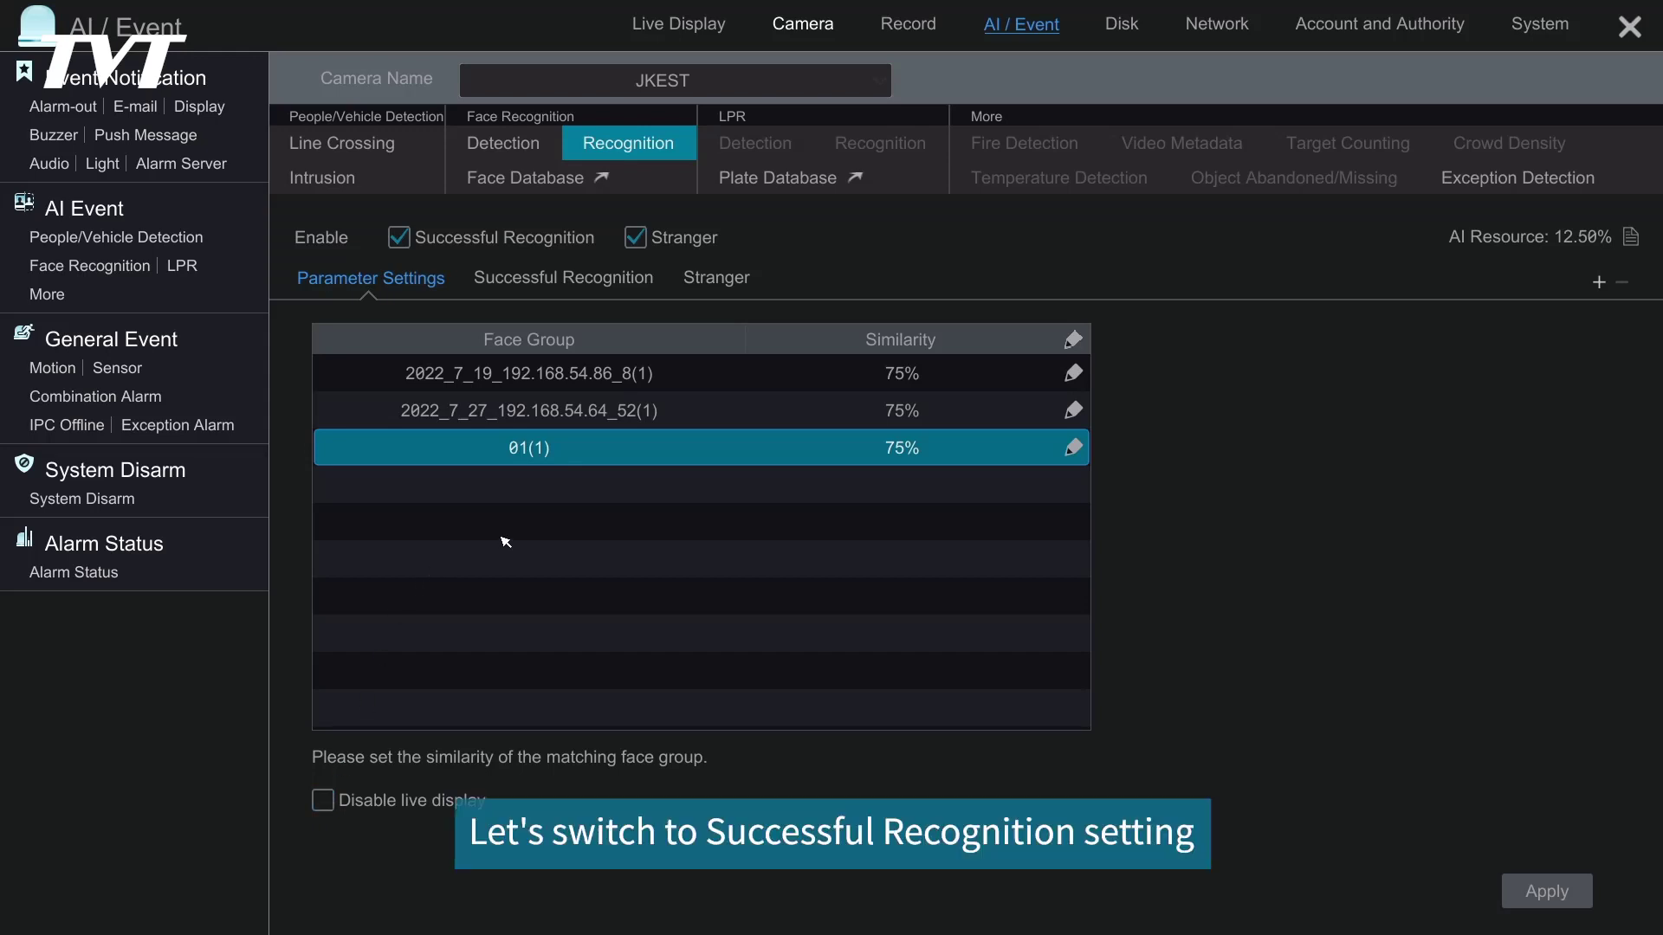
- Set successful-recognition alerts to face group 01, 24x7 schedule, and text prompt '111111111'
{"action": "left_click", "coordinate": [563, 278]}
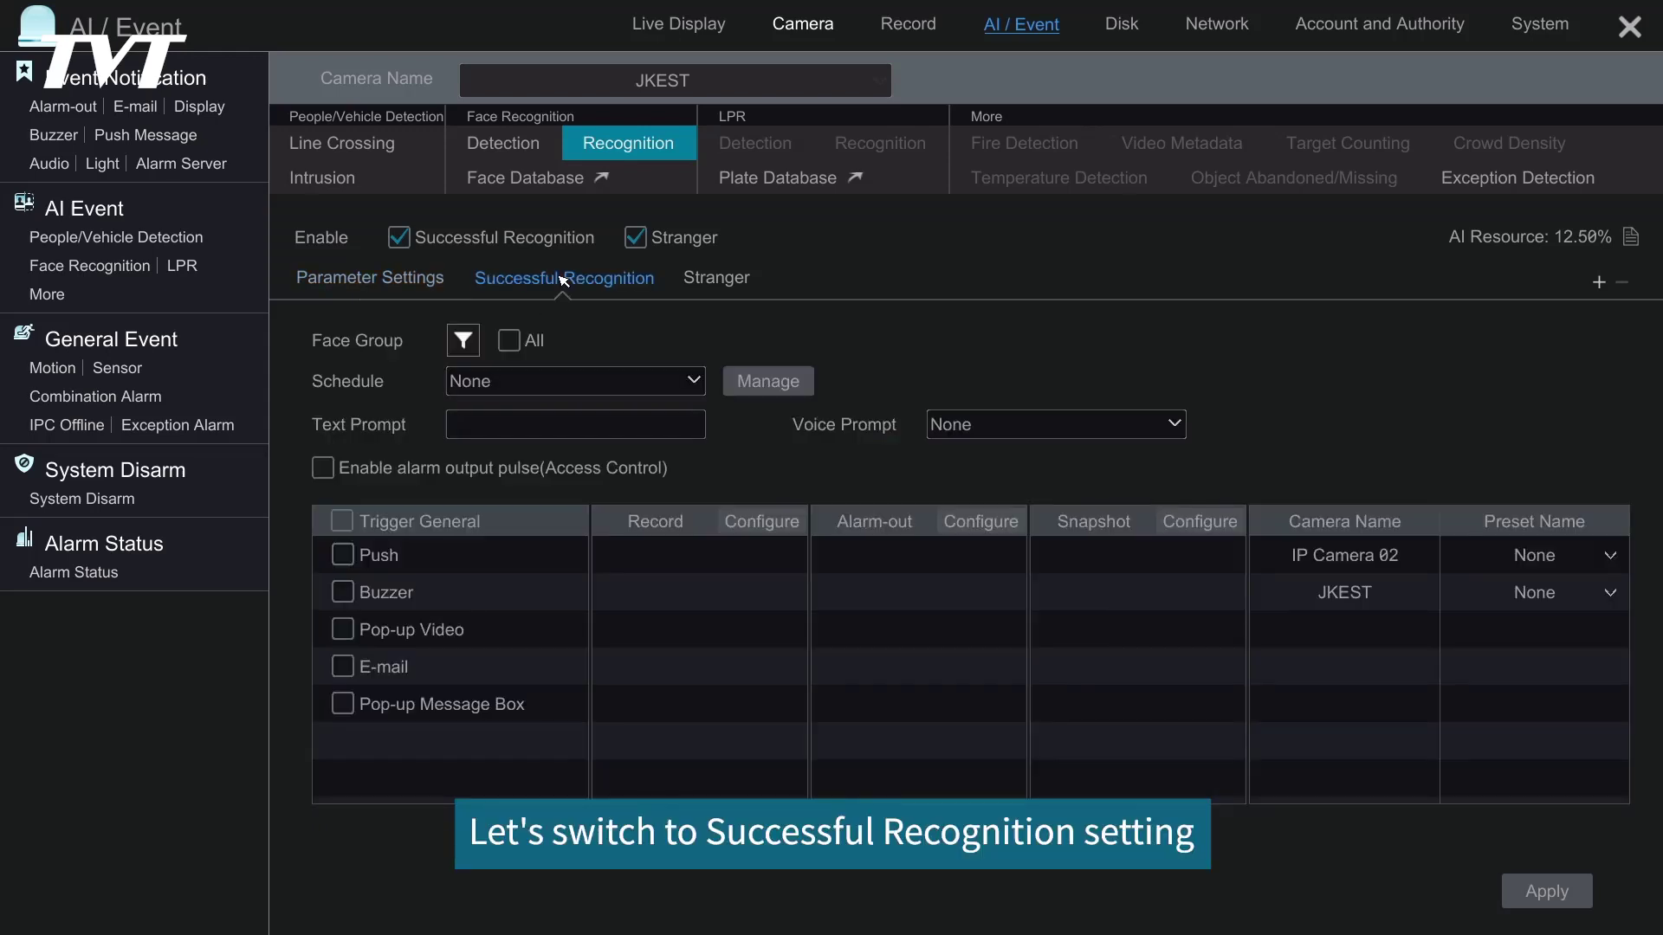
{"action": "left_click", "coordinate": [463, 341]}
{"action": "left_click", "coordinate": [702, 361]}
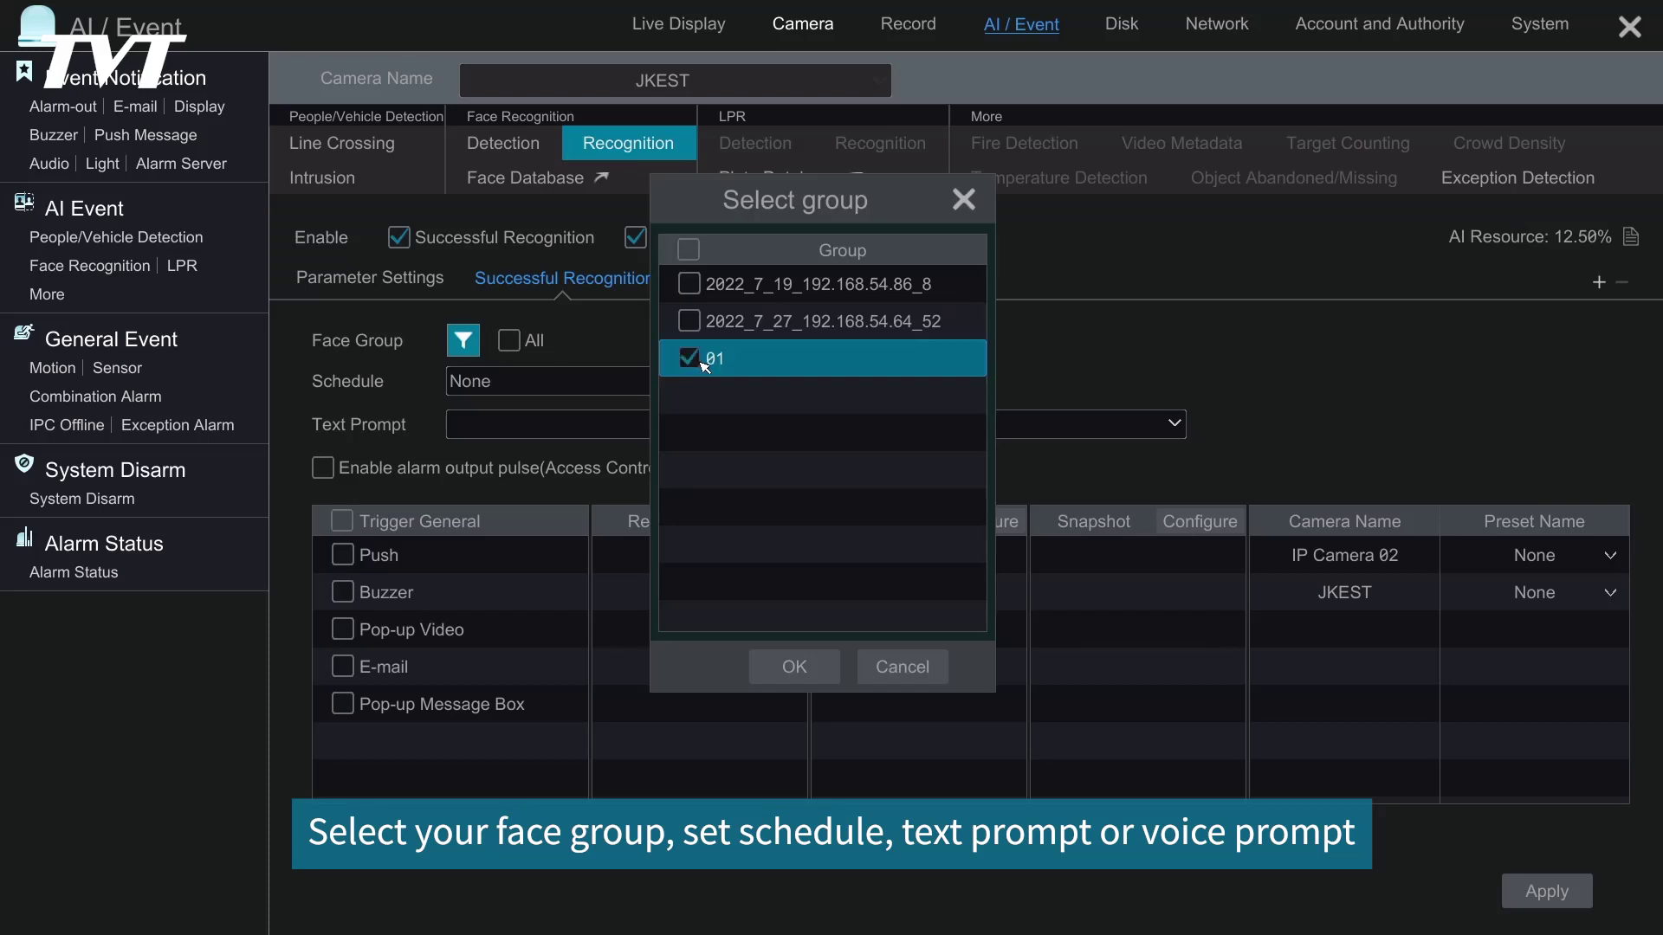
{"action": "left_click", "coordinate": [794, 667]}
{"action": "left_click", "coordinate": [571, 381]}
{"action": "left_click", "coordinate": [485, 409]}
{"action": "left_click", "coordinate": [576, 424]}
{"action": "type", "text": "111111111"}
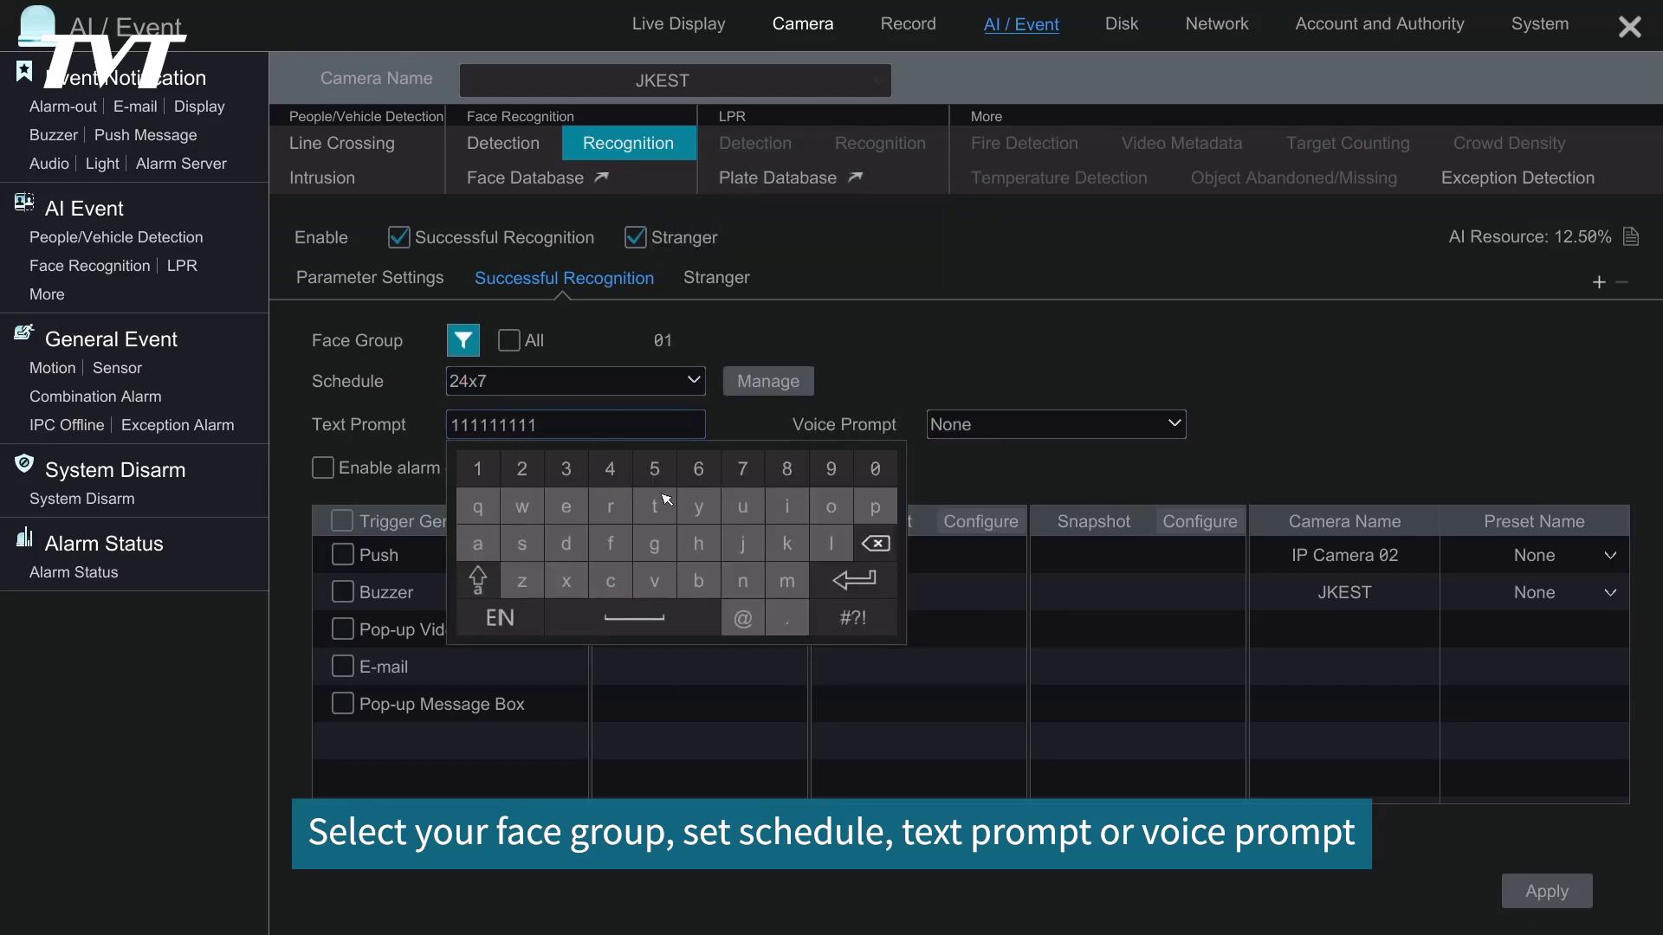
{"action": "left_click", "coordinate": [875, 583]}
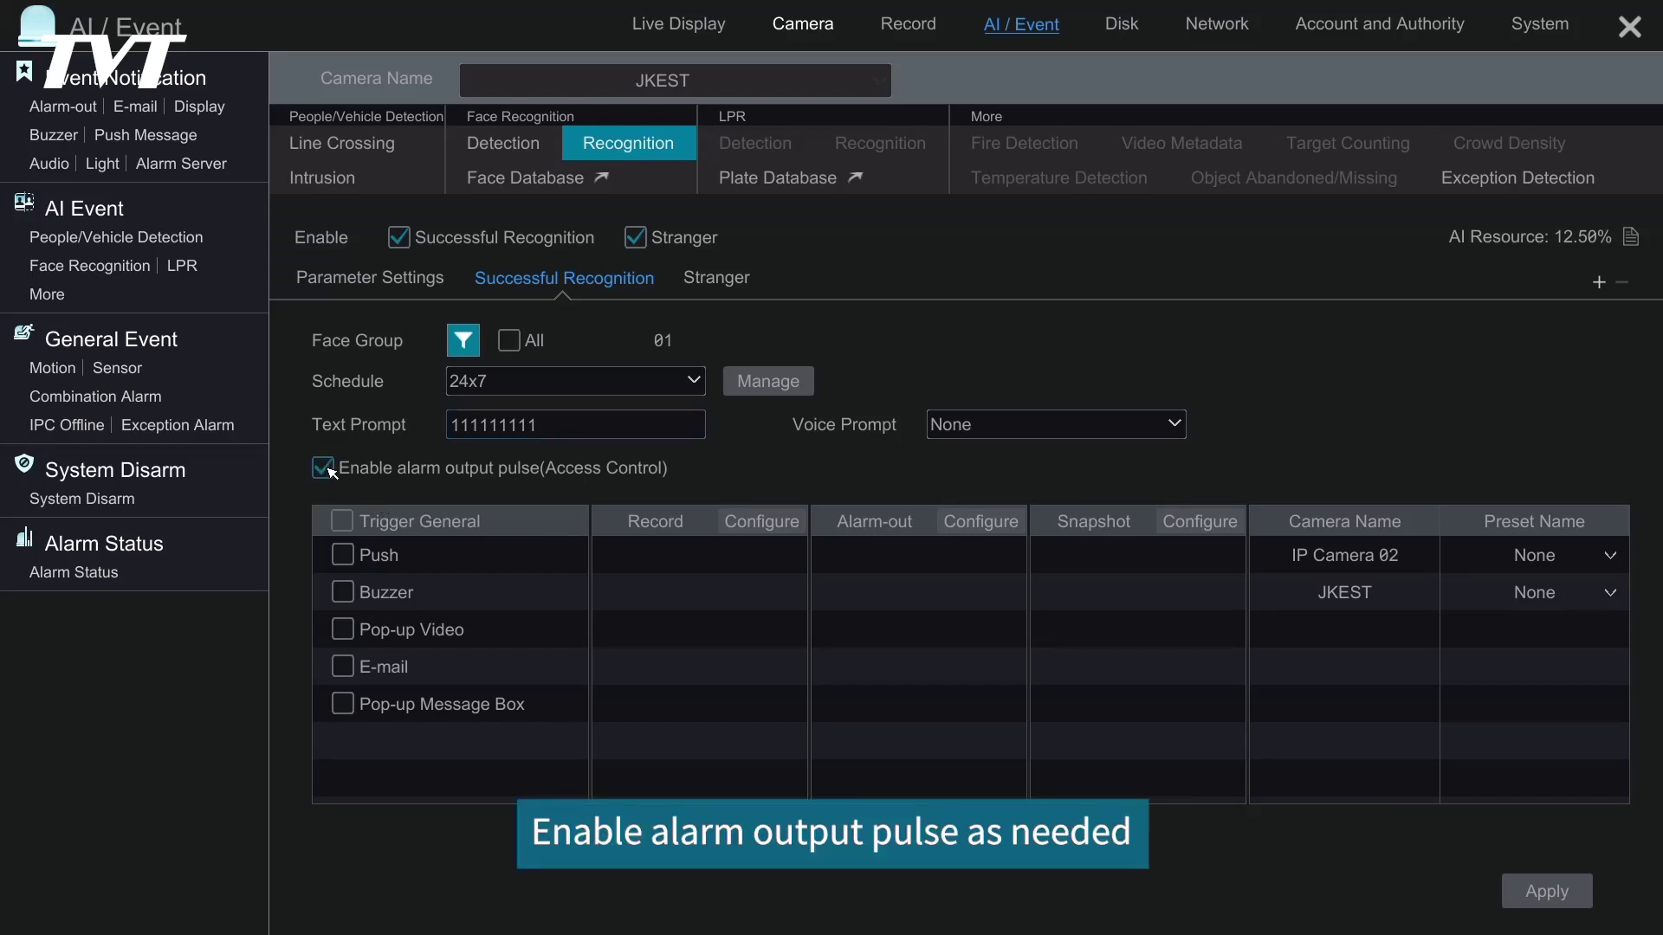
- Save the successful-recognition settings and show the Stranger alarm settings
{"action": "left_click", "coordinate": [343, 520]}
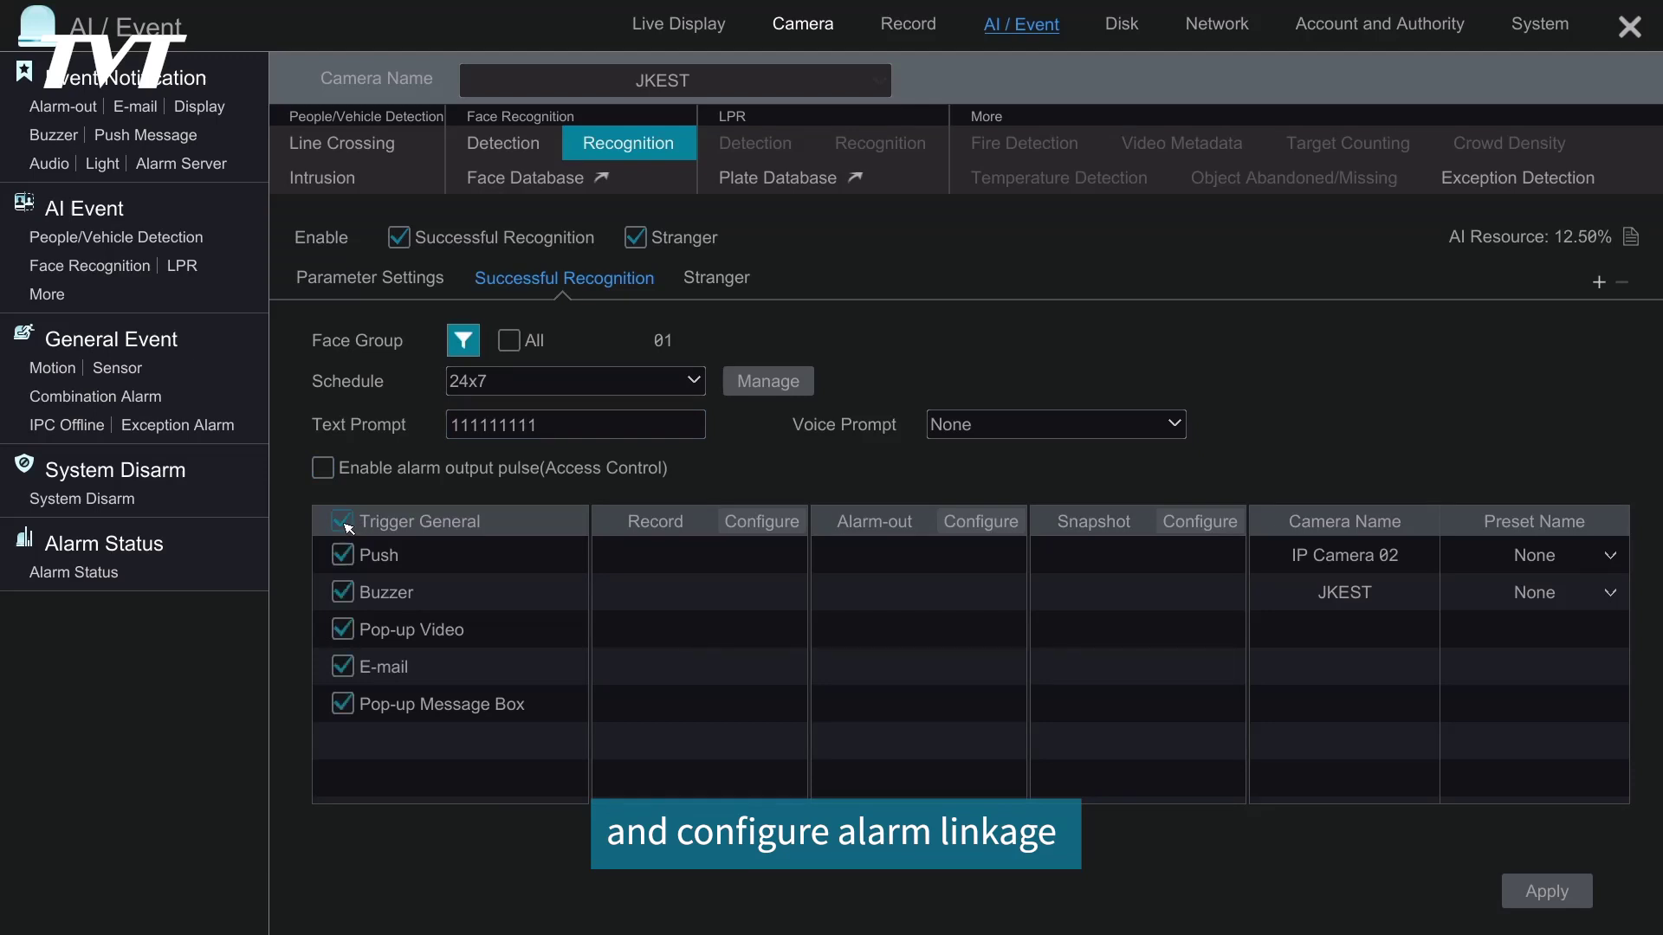
{"action": "left_click", "coordinate": [342, 520]}
{"action": "left_click", "coordinate": [351, 555]}
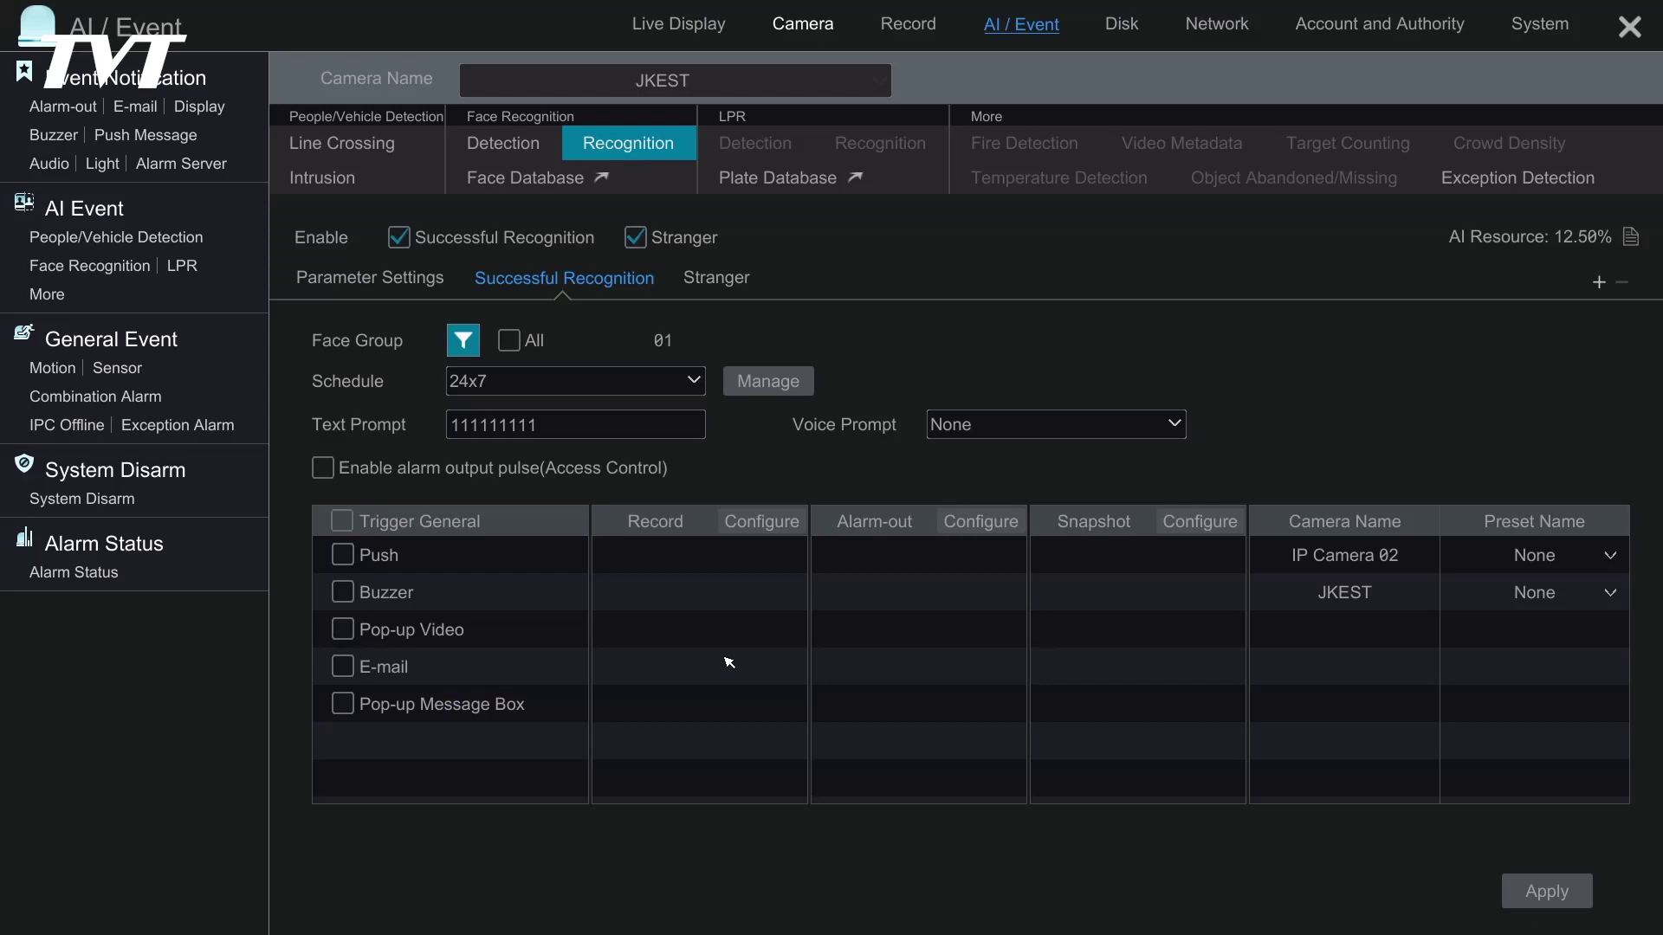
{"action": "left_click", "coordinate": [1550, 892]}
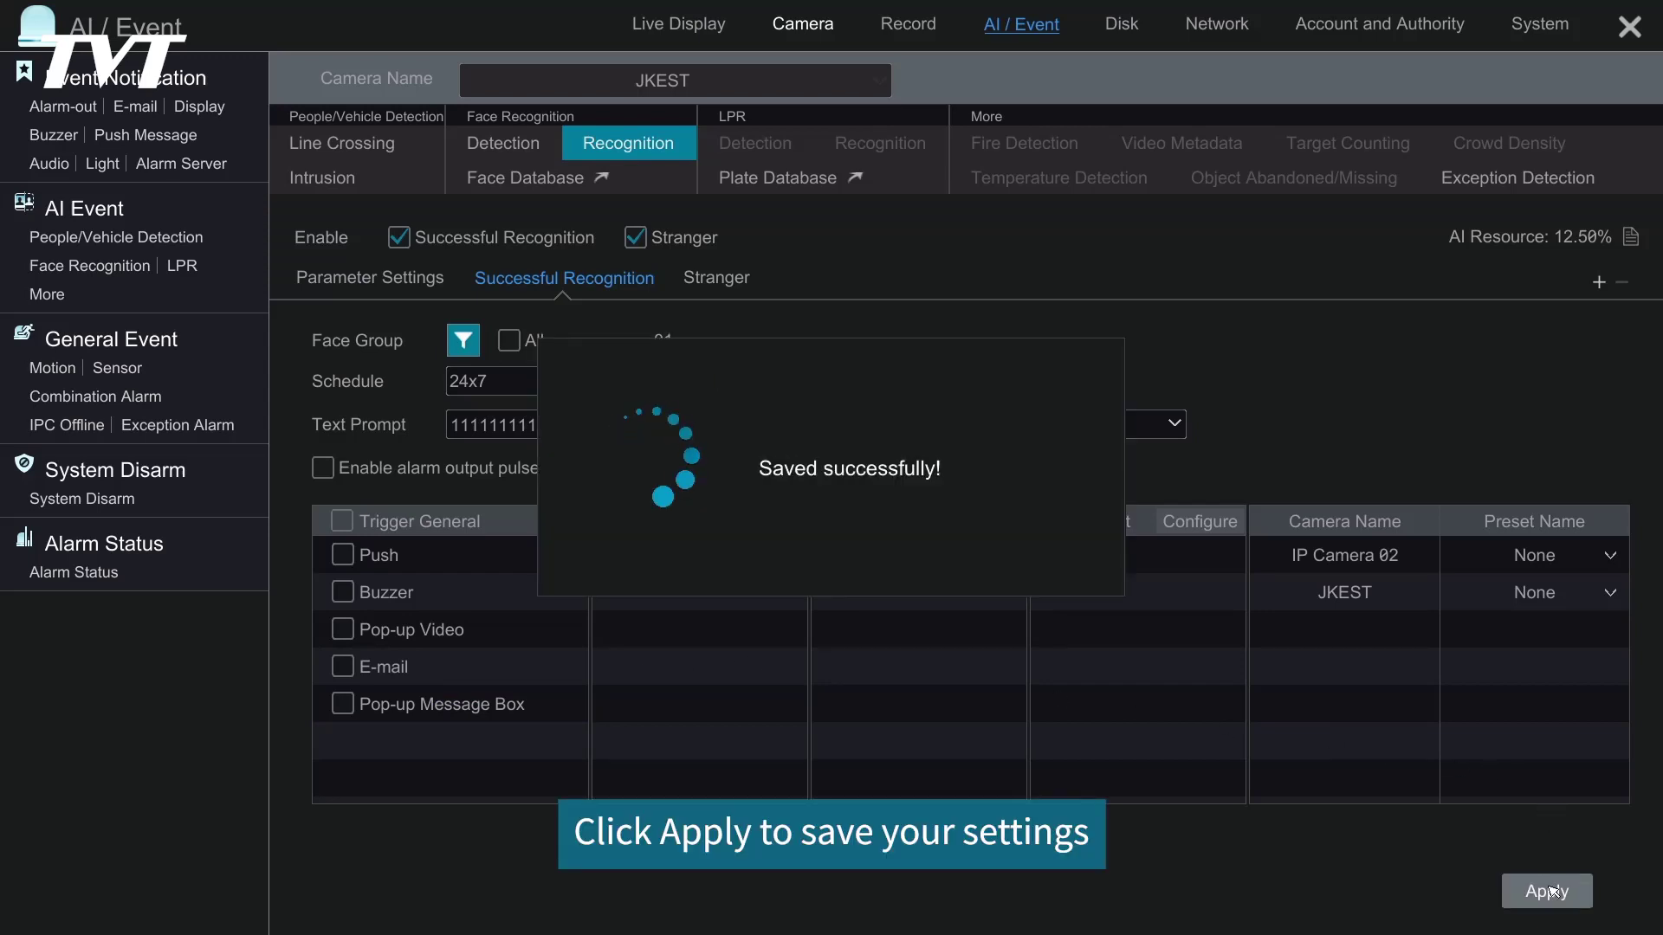
{"action": "left_click", "coordinate": [724, 279]}
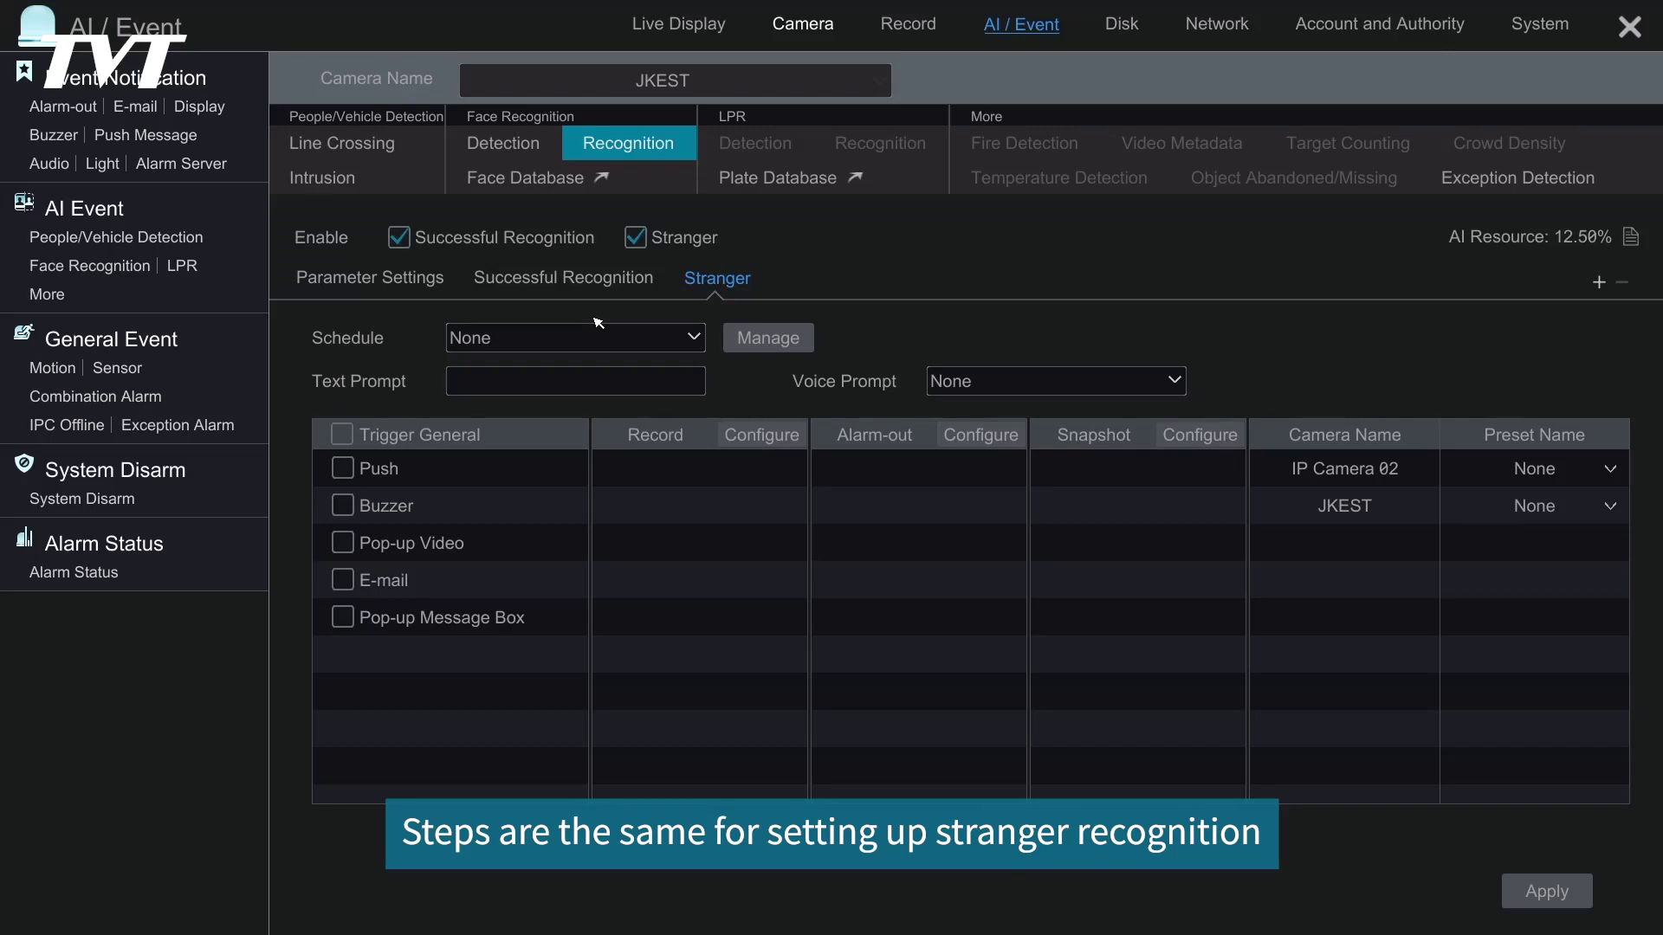